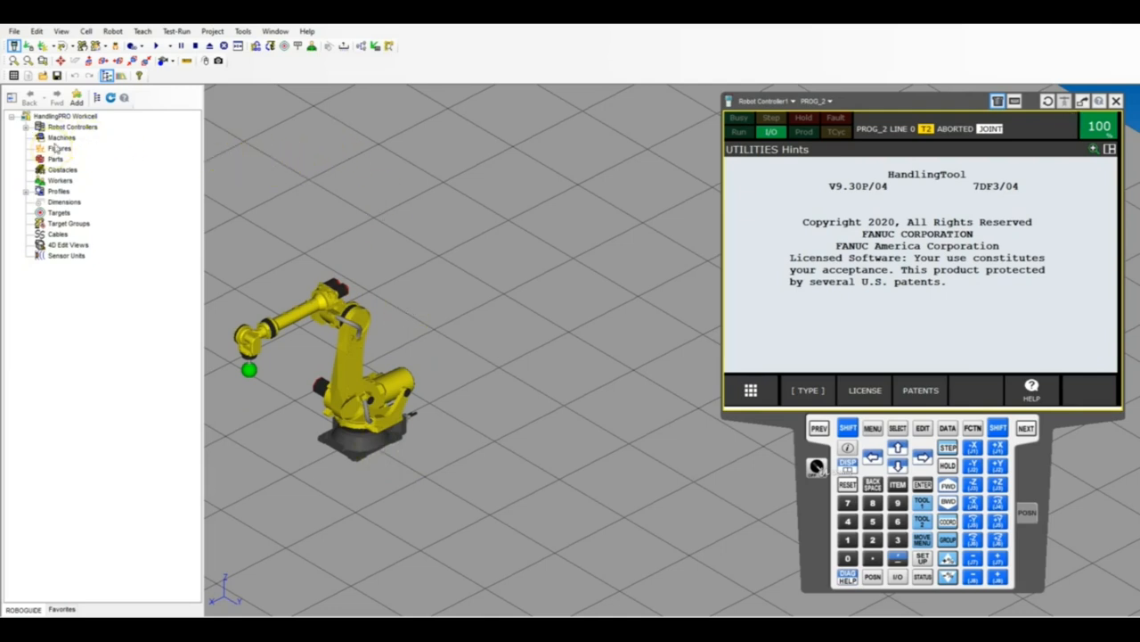
# Add a machine from the CAD library using the Operation_Panel01 model in the operators category of Obstacles.
pyautogui.rightClick(56, 138)
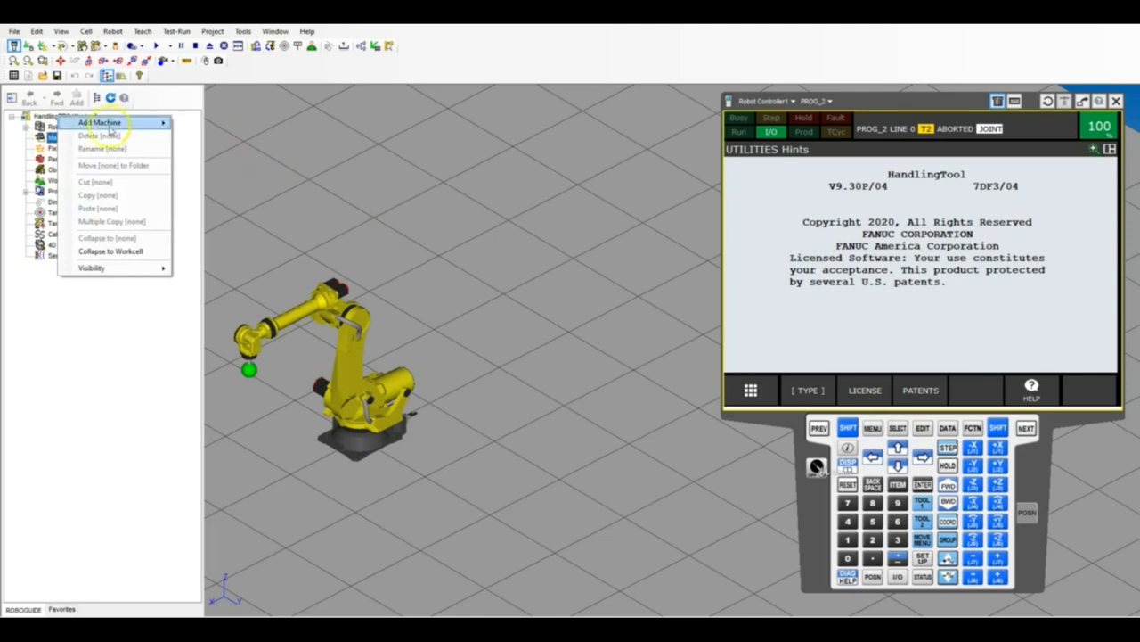
pyautogui.moveTo(116, 129)
pyautogui.click(200, 124)
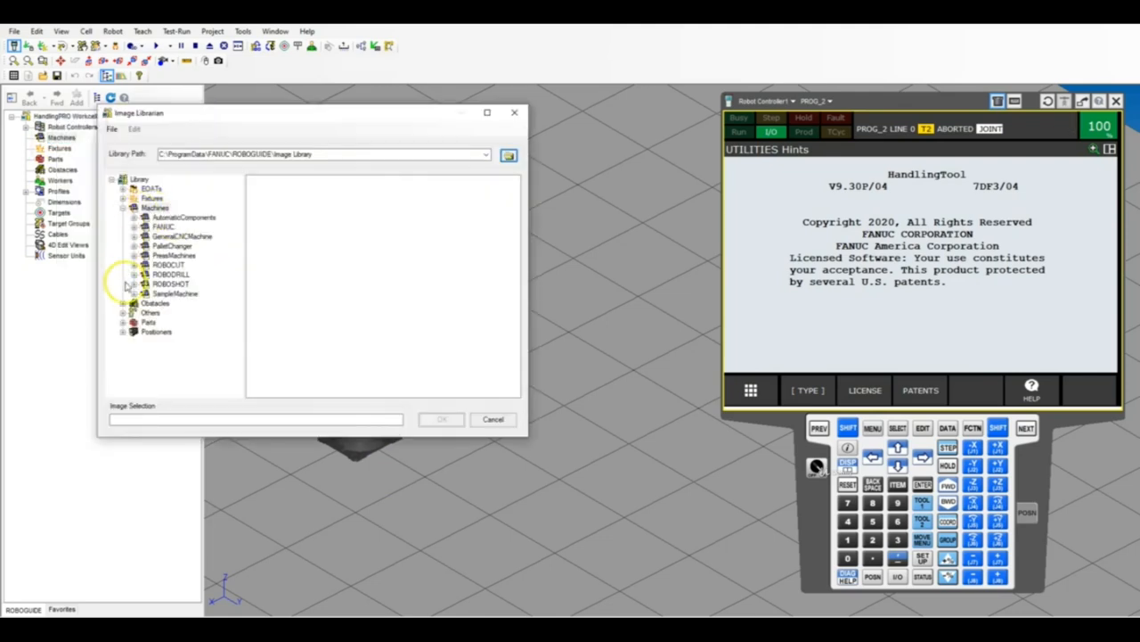
pyautogui.click(122, 303)
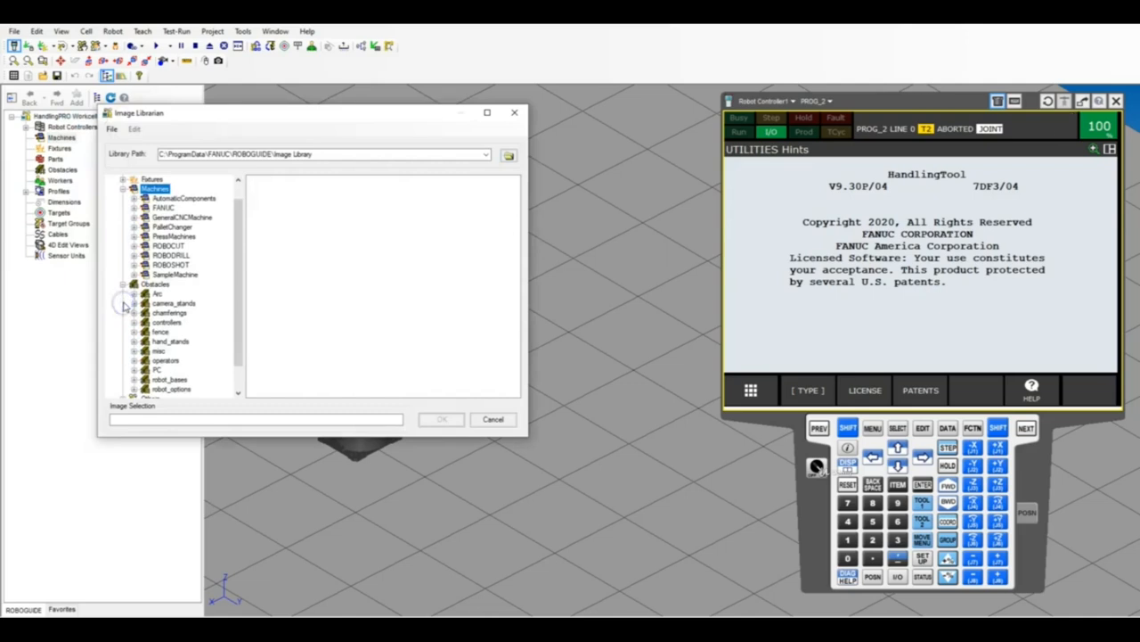
pyautogui.click(166, 360)
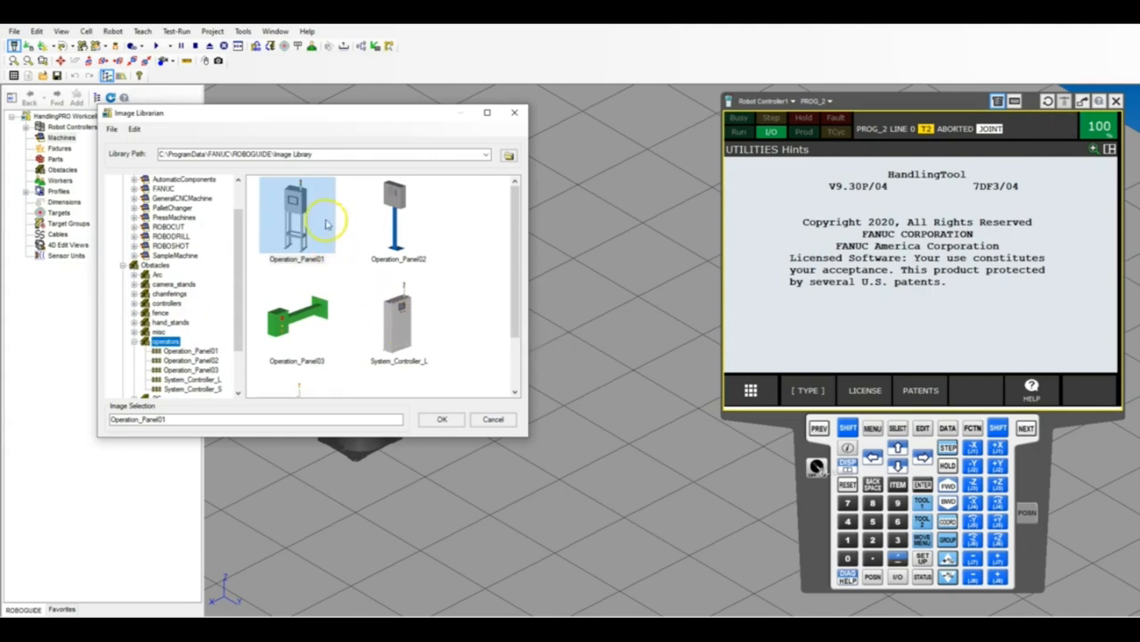
pyautogui.scroll(-1, 379, 320)
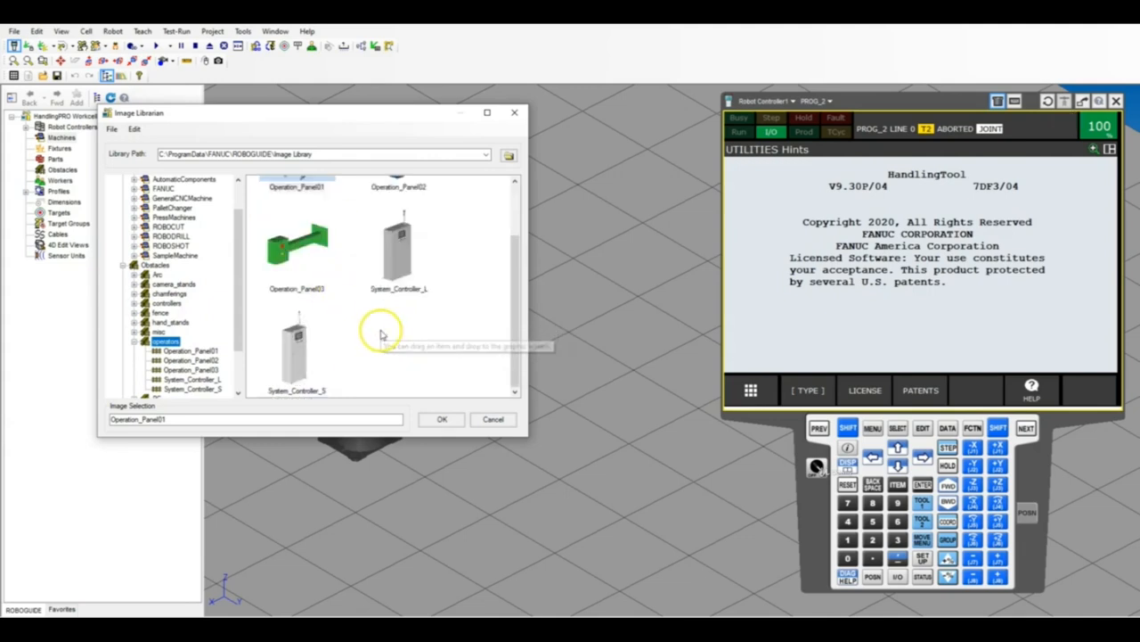
pyautogui.scroll(1, 417, 306)
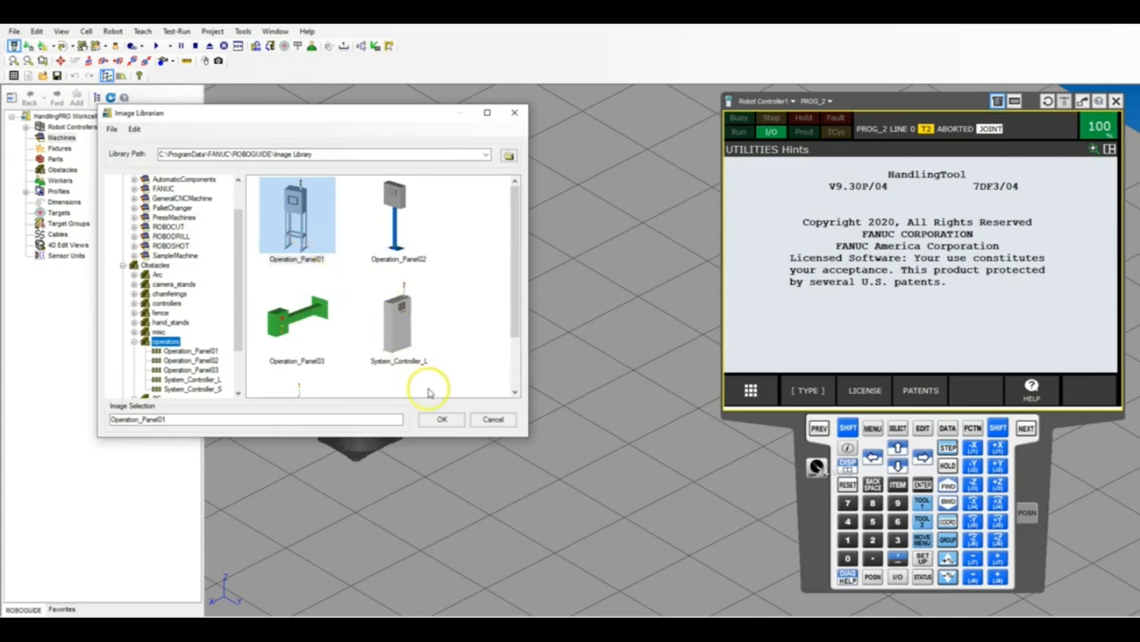
pyautogui.click(442, 419)
# Set the operation panel machine's Z location to 0 mm so it stands at floor level.
pyautogui.moveTo(224, 333); pyautogui.dragTo(323, 333)
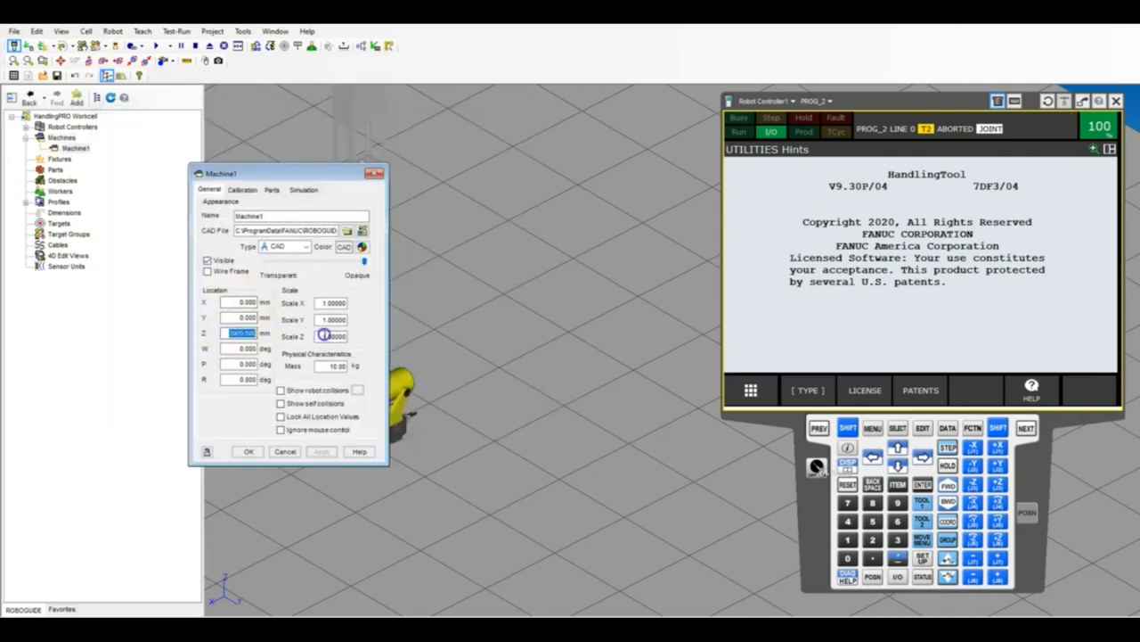
pyautogui.write('0')
pyautogui.press('Return')
pyautogui.scroll(-5, 536, 237)
pyautogui.scroll(-1, 458, 272)
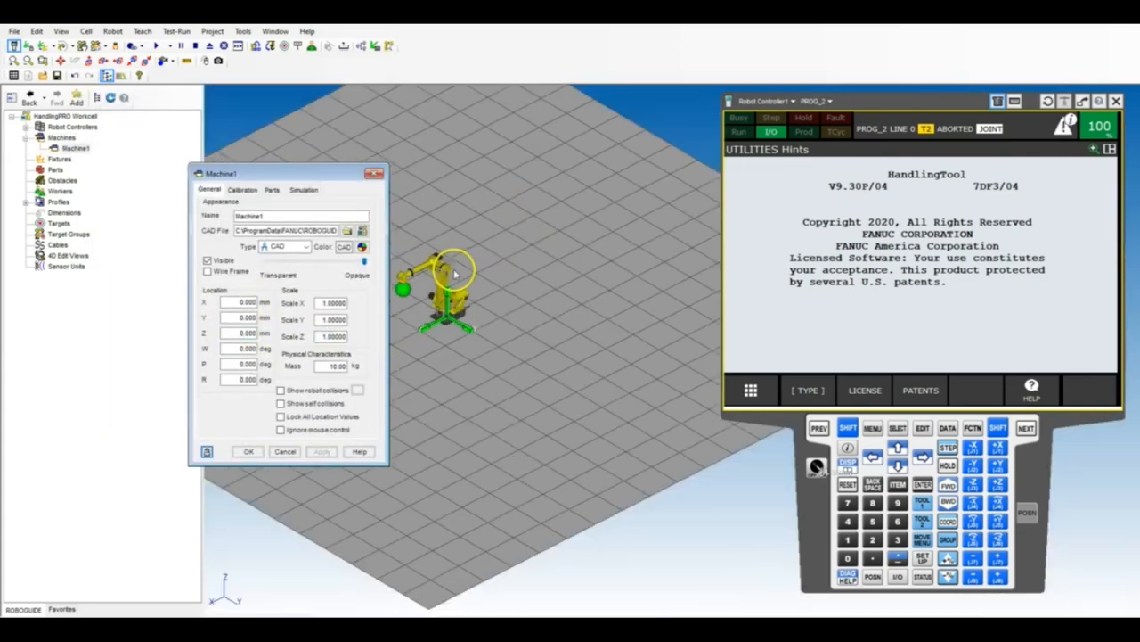
pyautogui.scroll(5, 452, 271)
# Move the operation panel beside the robot to about X -954, Y 1382 mm and set its R rotation to 180 degrees.
pyautogui.moveTo(450, 393); pyautogui.dragTo(577, 399)
pyautogui.moveTo(226, 379); pyautogui.dragTo(287, 383)
pyautogui.write('180')
pyautogui.press('Return')
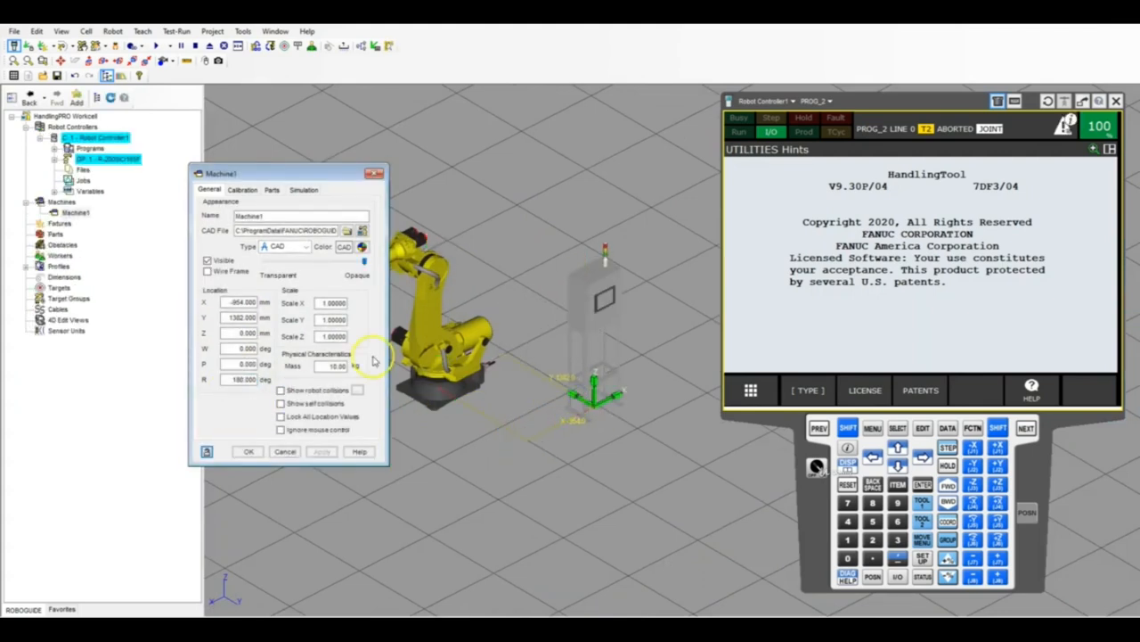
# Set the operation panel's location to X -1000 mm and Y 1500 mm.
pyautogui.scroll(5, 552, 261)
pyautogui.scroll(-3, 552, 261)
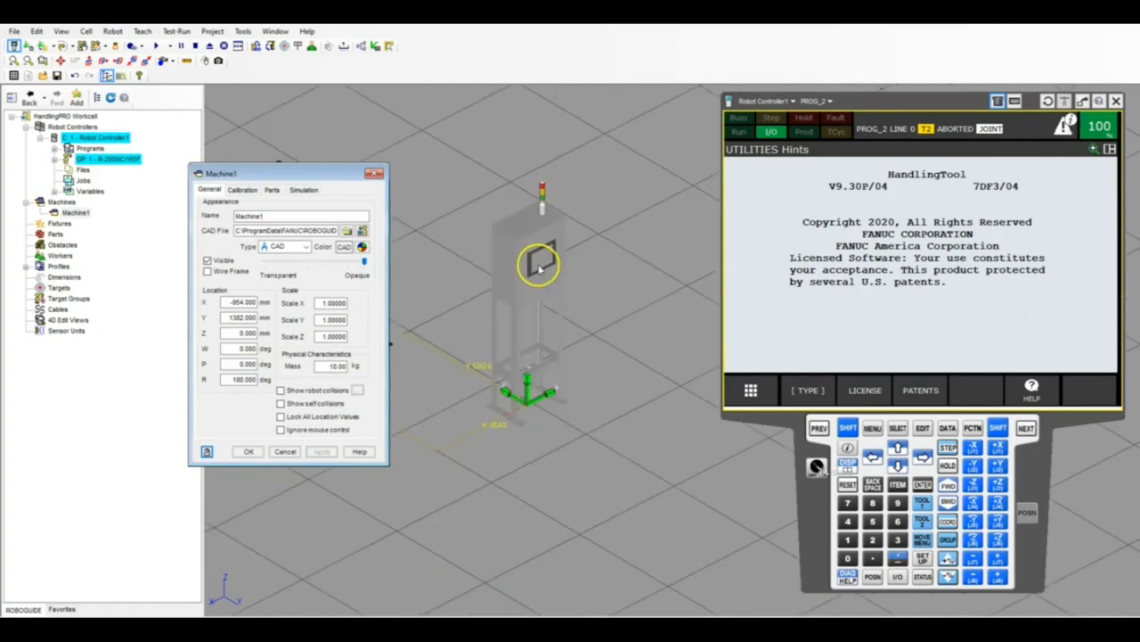
pyautogui.scroll(5, 561, 178)
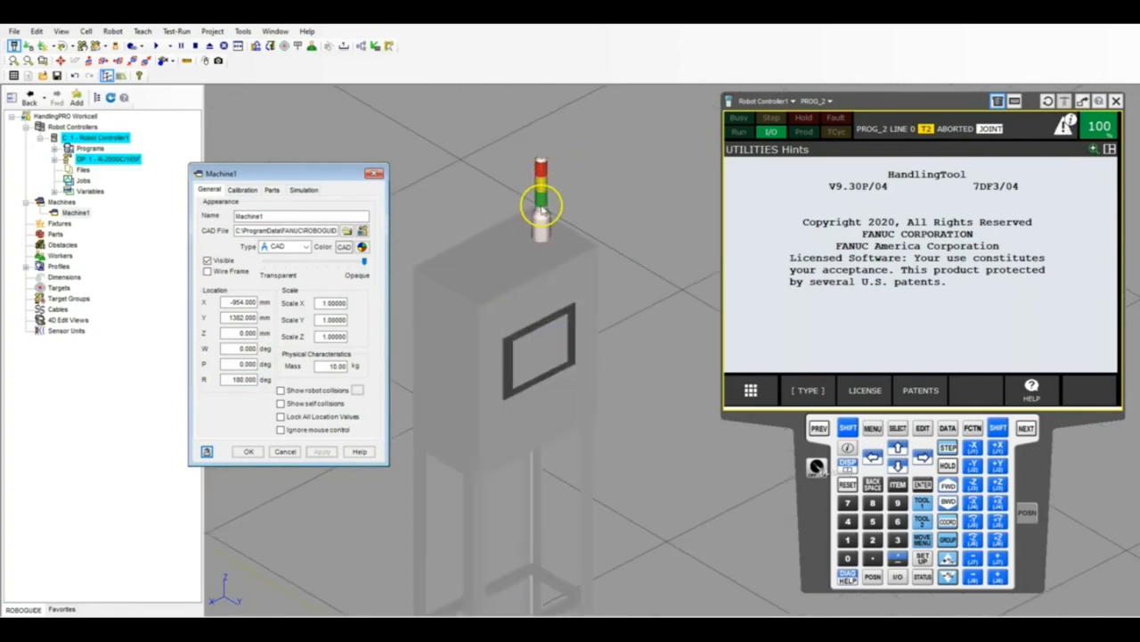
pyautogui.scroll(-4, 543, 237)
pyautogui.doubleClick(225, 317)
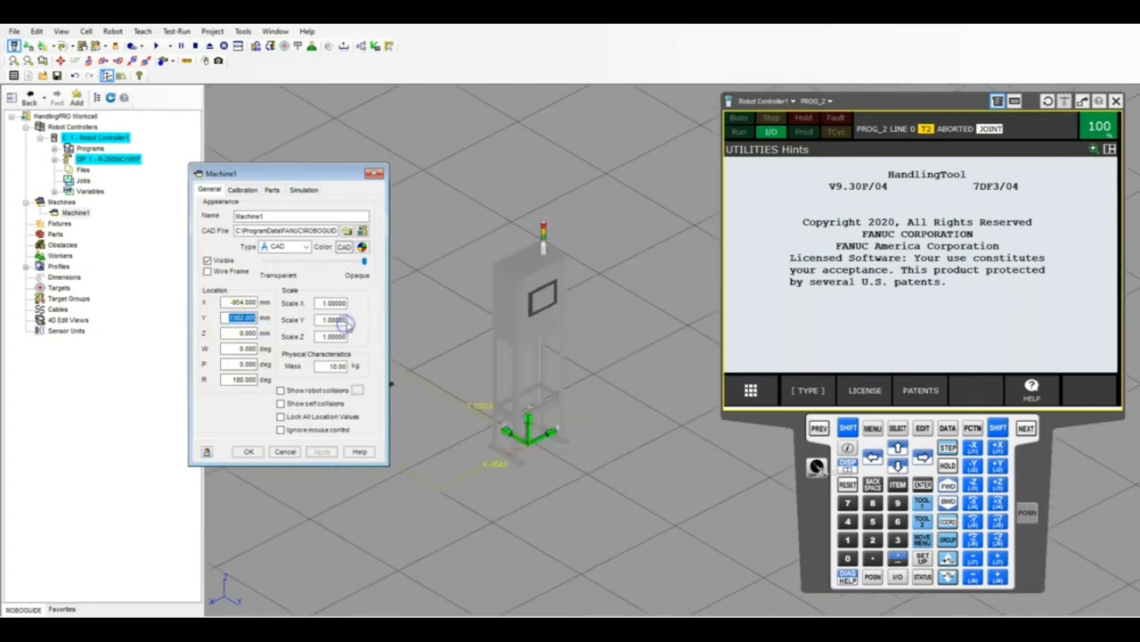
pyautogui.write('15')
pyautogui.doubleClick(242, 302)
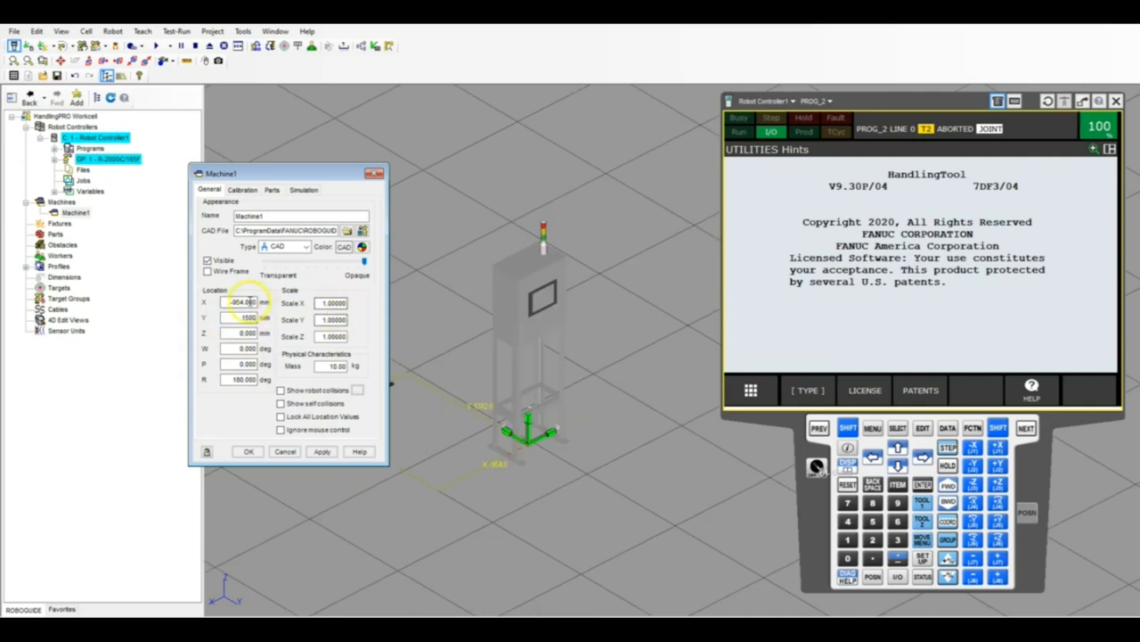
pyautogui.write('-100')
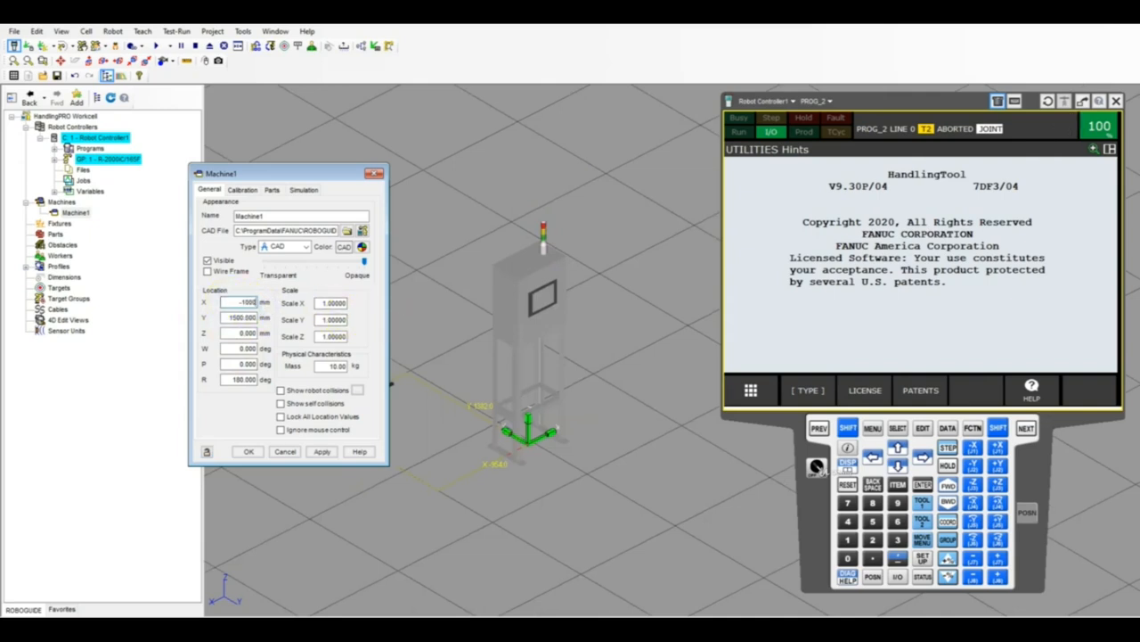
pyautogui.press('Return')
# Lock all location values of the operation panel and accept its machine properties.
pyautogui.scroll(-3, 588, 276)
pyautogui.scroll(2, 543, 266)
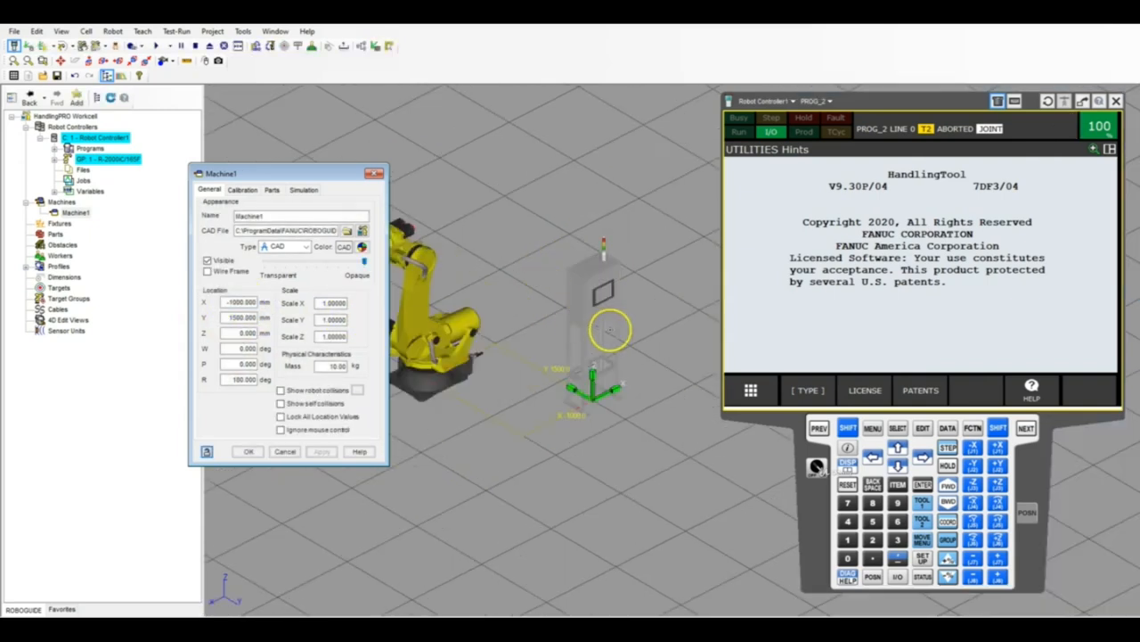
pyautogui.scroll(1, 611, 330)
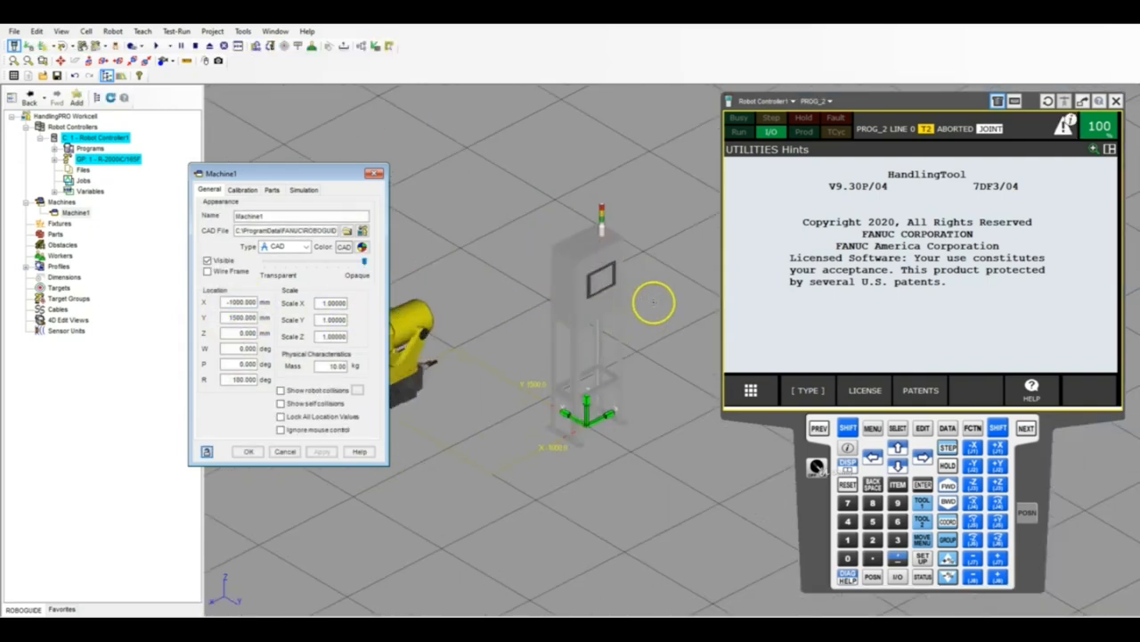
pyautogui.click(280, 416)
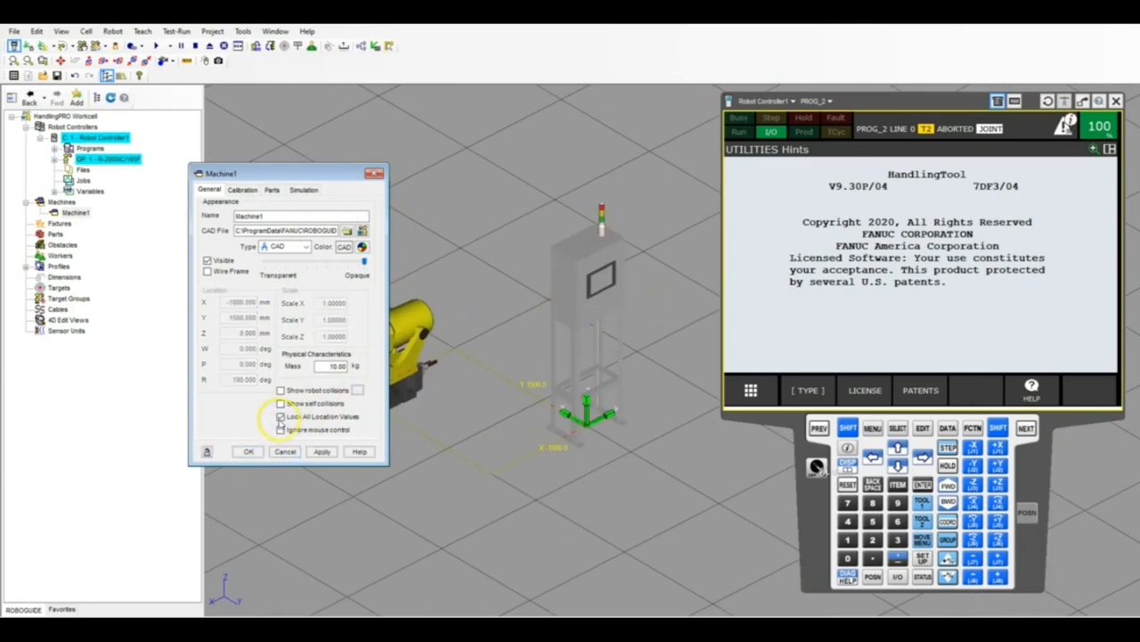
pyautogui.click(249, 451)
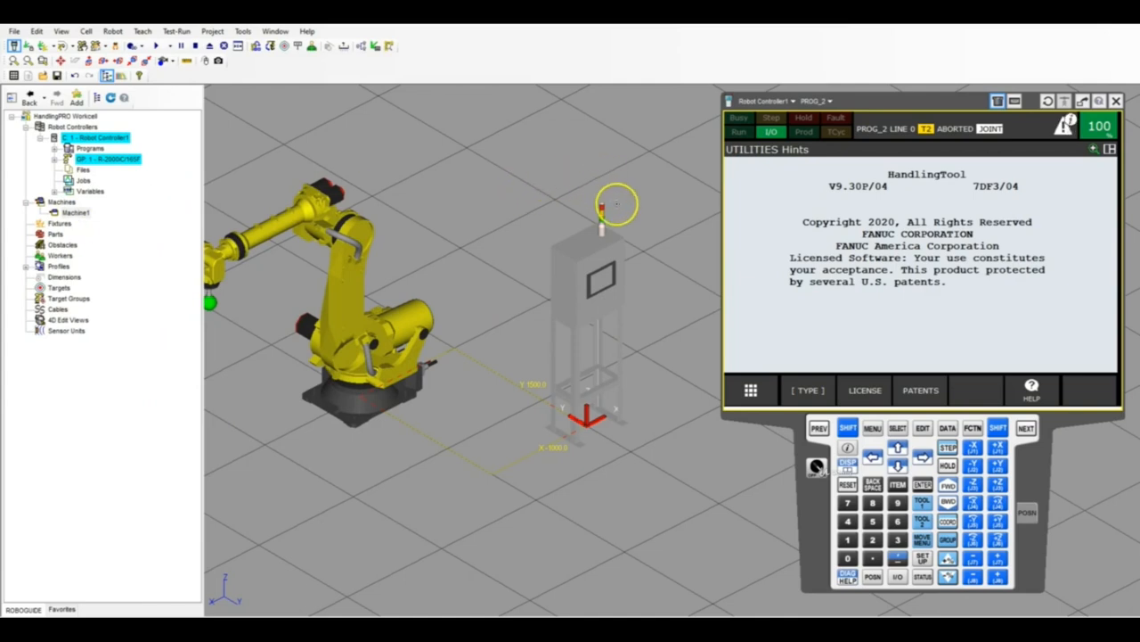
# Add a sphere link to Machine1, the operation panel with the stack light.
pyautogui.scroll(5, 616, 204)
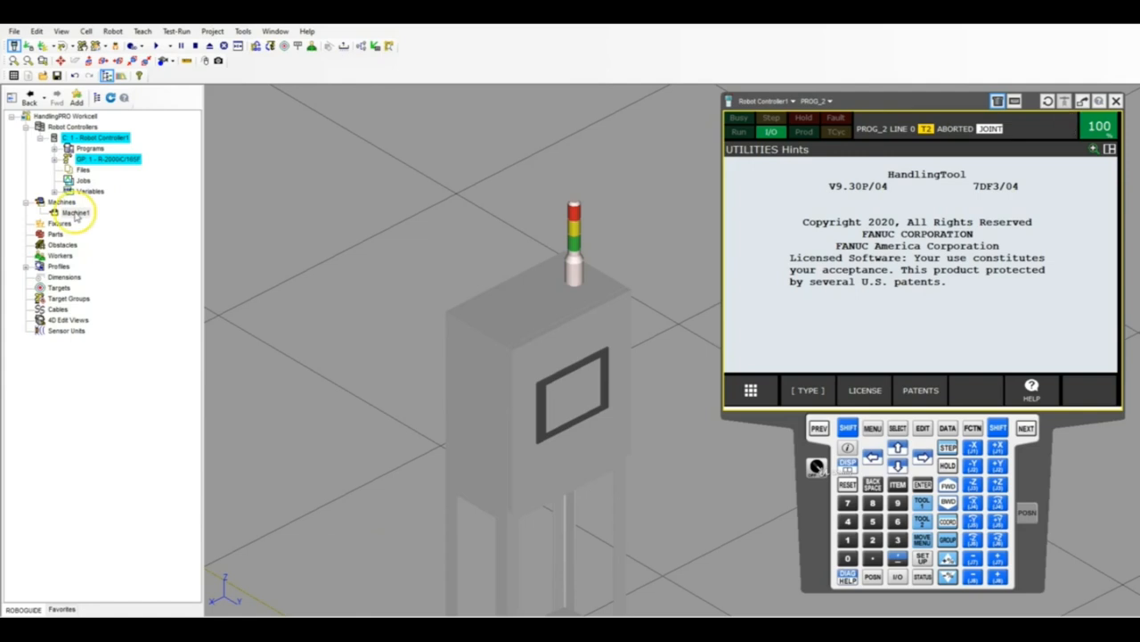
pyautogui.rightClick(75, 216)
pyautogui.moveTo(189, 196)
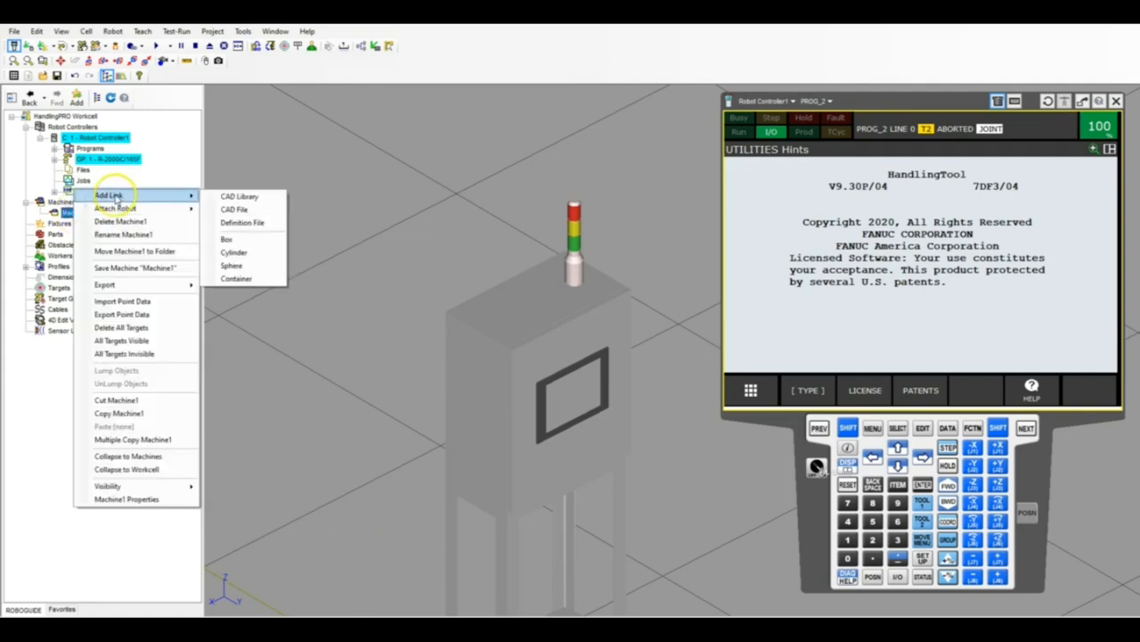
pyautogui.click(243, 265)
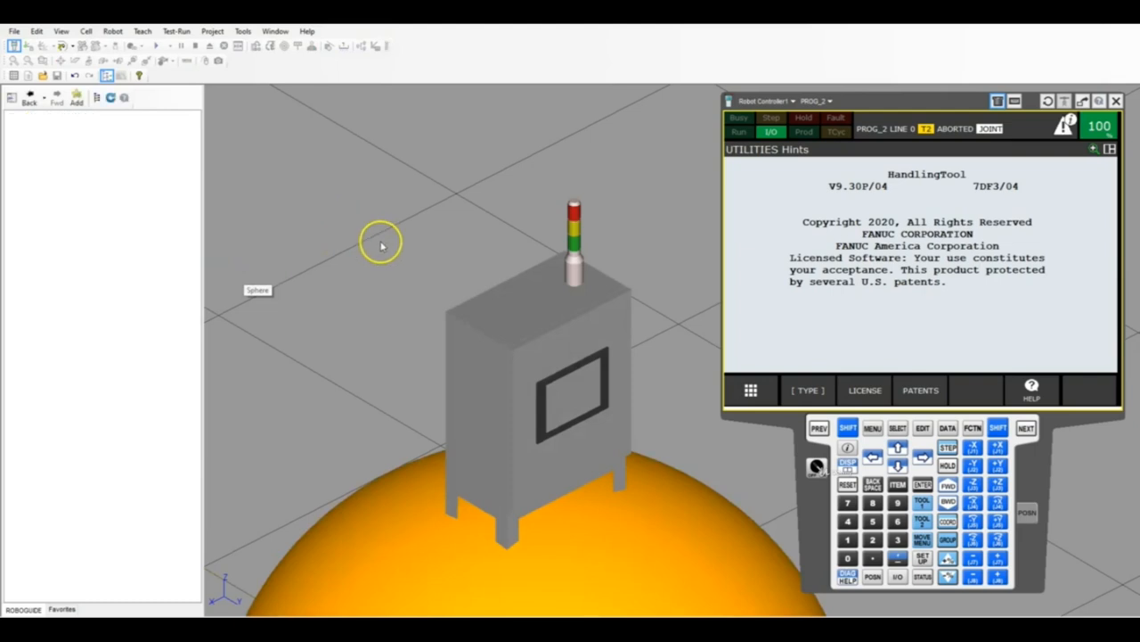
# Raise the new link sphere along Z to about 1184 mm above the operation panel's origin.
pyautogui.scroll(-3, 446, 233)
pyautogui.scroll(1, 466, 320)
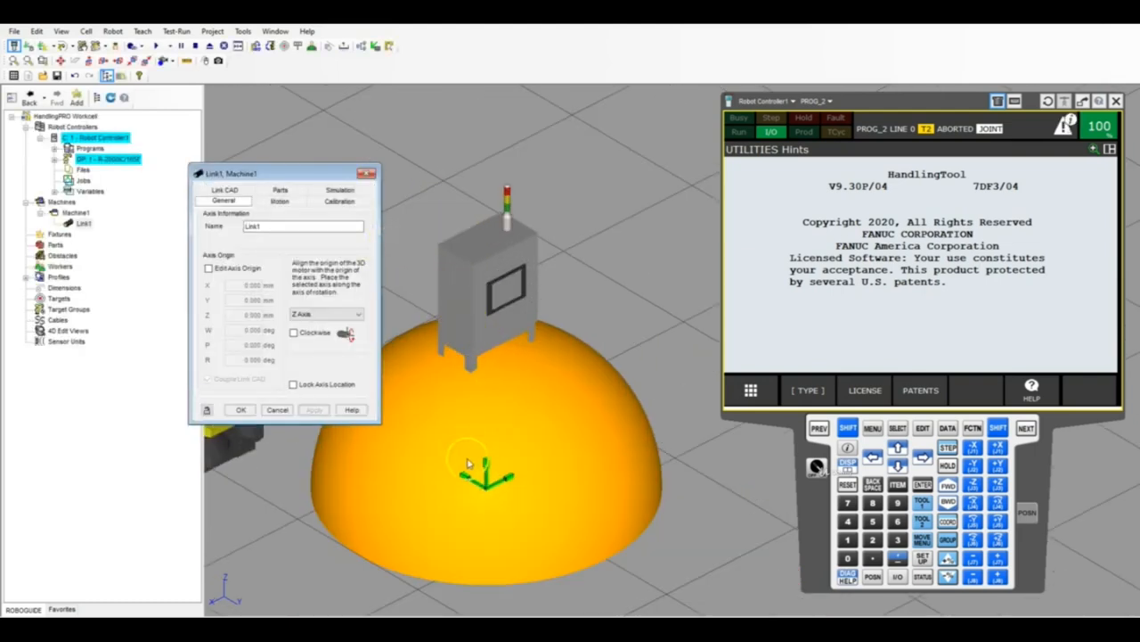
pyautogui.moveTo(487, 478); pyautogui.dragTo(503, 303)
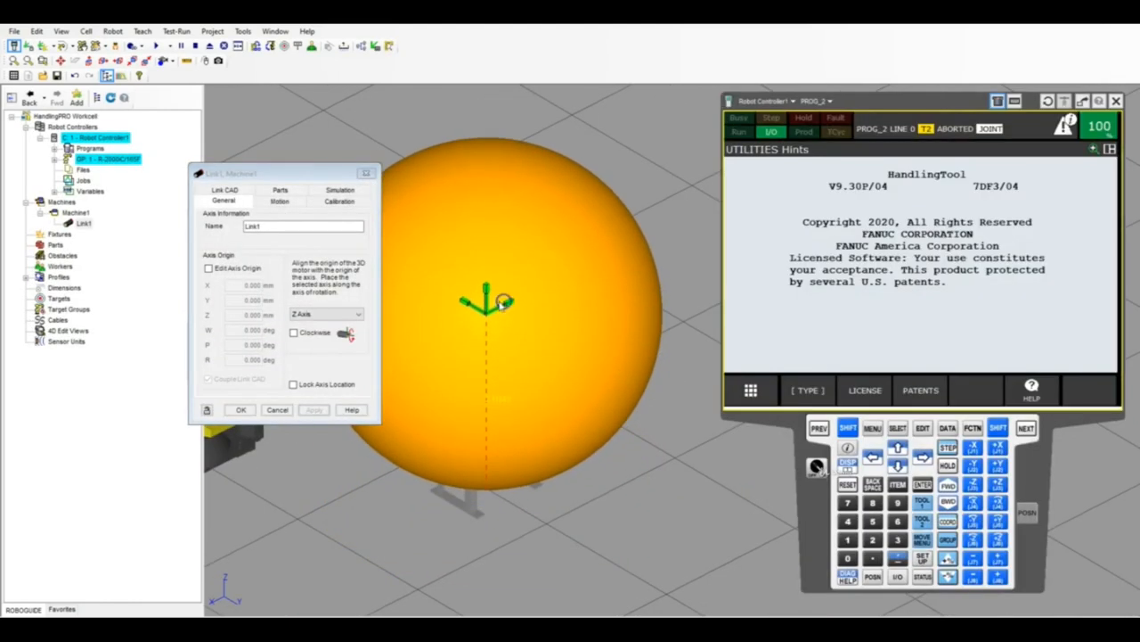
# Set the link sphere's radius to 200 mm and raise it to the cabinet top at about Z 1858 mm.
pyautogui.click(228, 196)
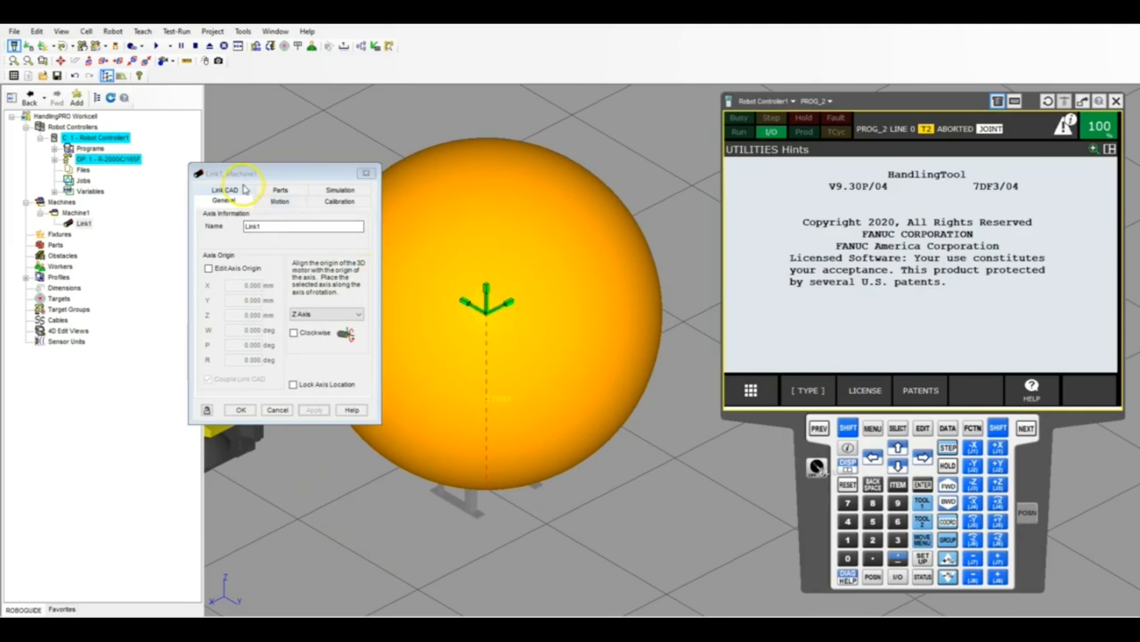
pyautogui.click(285, 189)
pyautogui.click(236, 203)
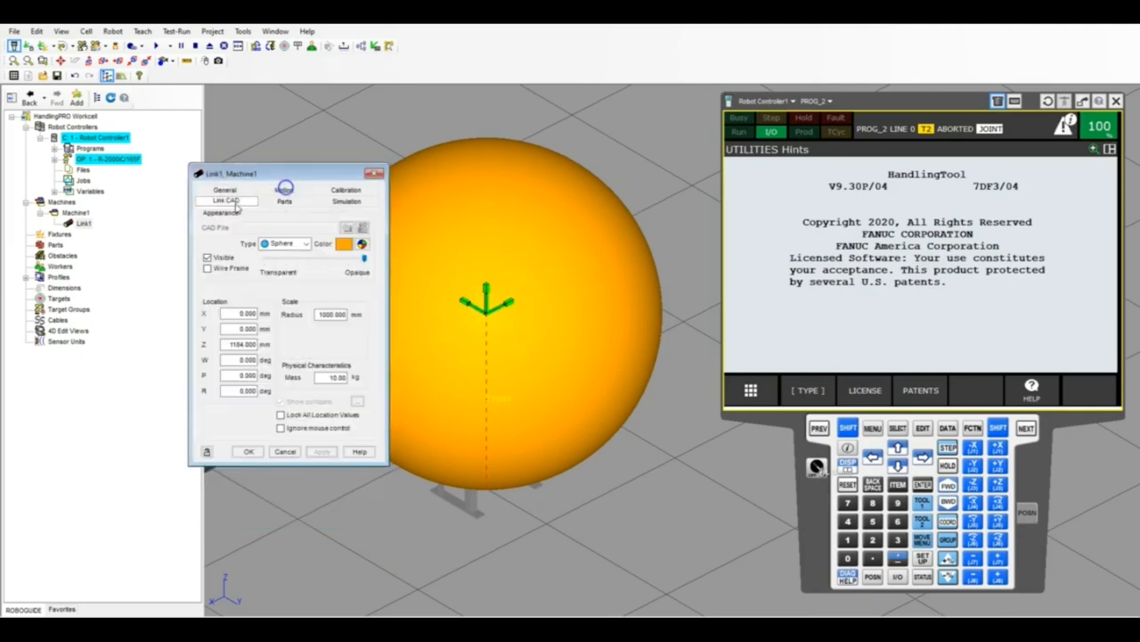
pyautogui.doubleClick(331, 314)
pyautogui.write('200')
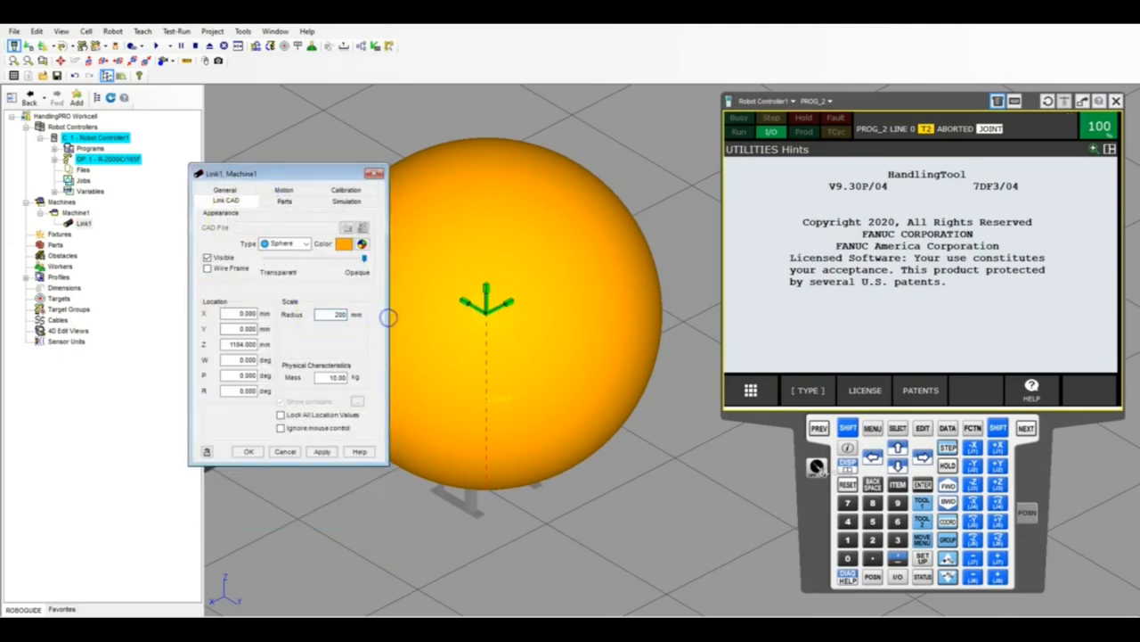
pyautogui.press('Tab')
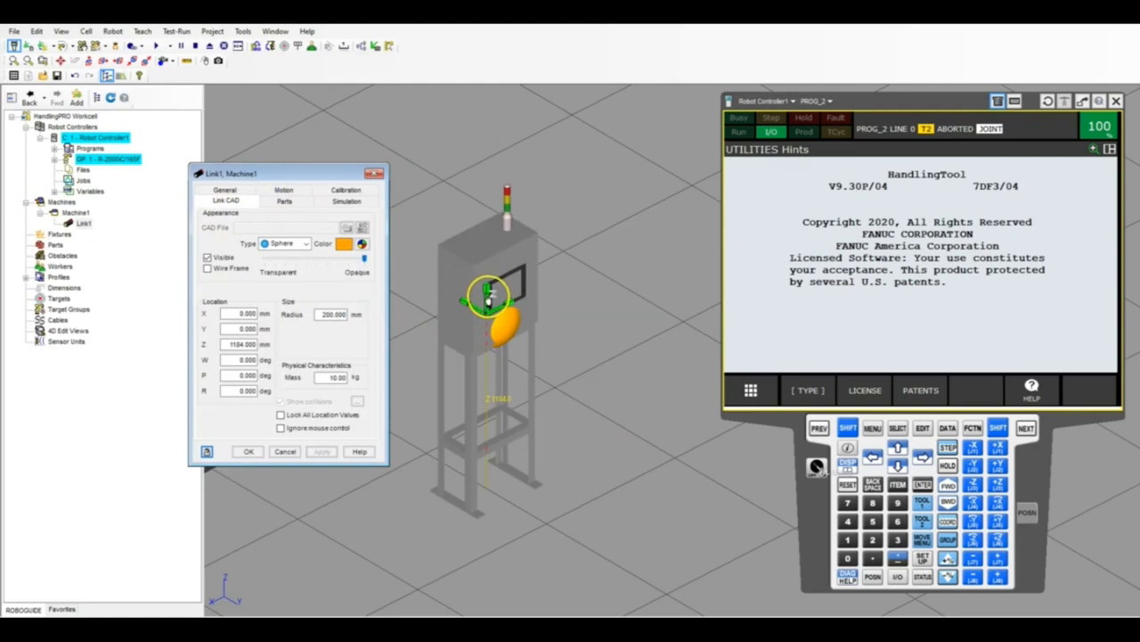
pyautogui.moveTo(484, 298); pyautogui.dragTo(486, 201)
# Change the link sphere's color to red, make it mostly transparent and apply the appearance.
pyautogui.click(342, 245)
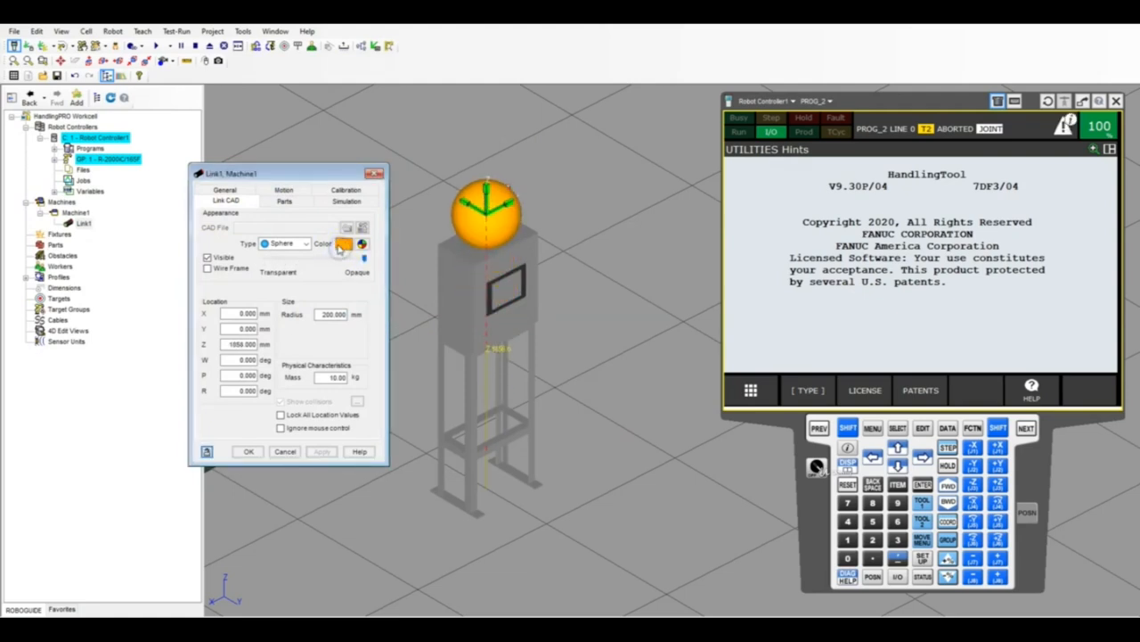
pyautogui.click(361, 244)
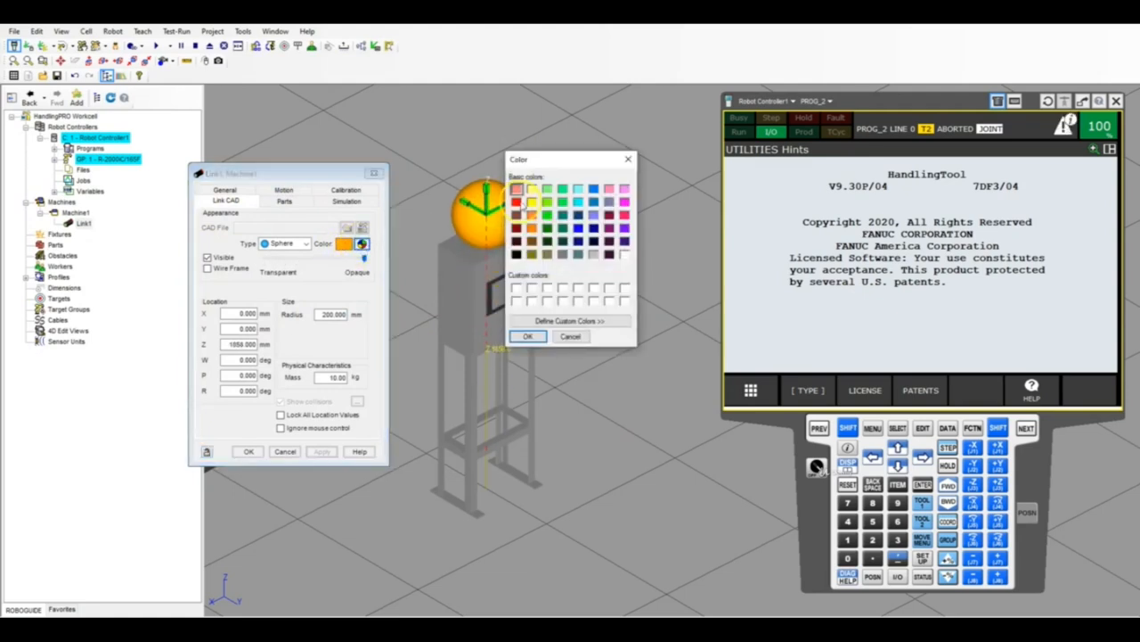
pyautogui.click(516, 202)
pyautogui.click(527, 336)
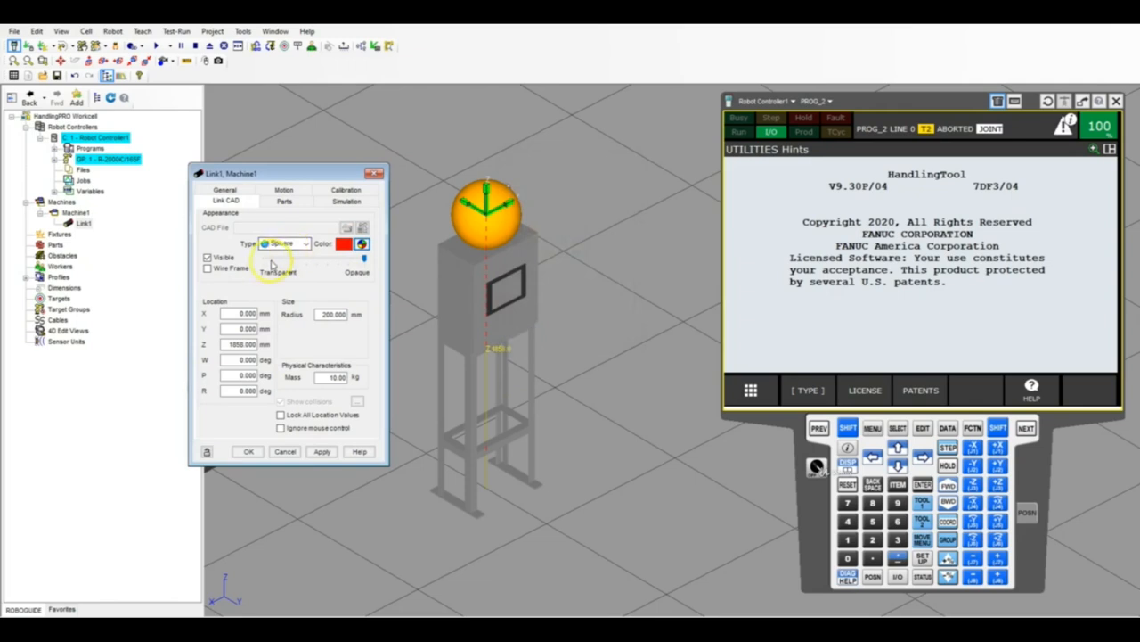
pyautogui.click(365, 261)
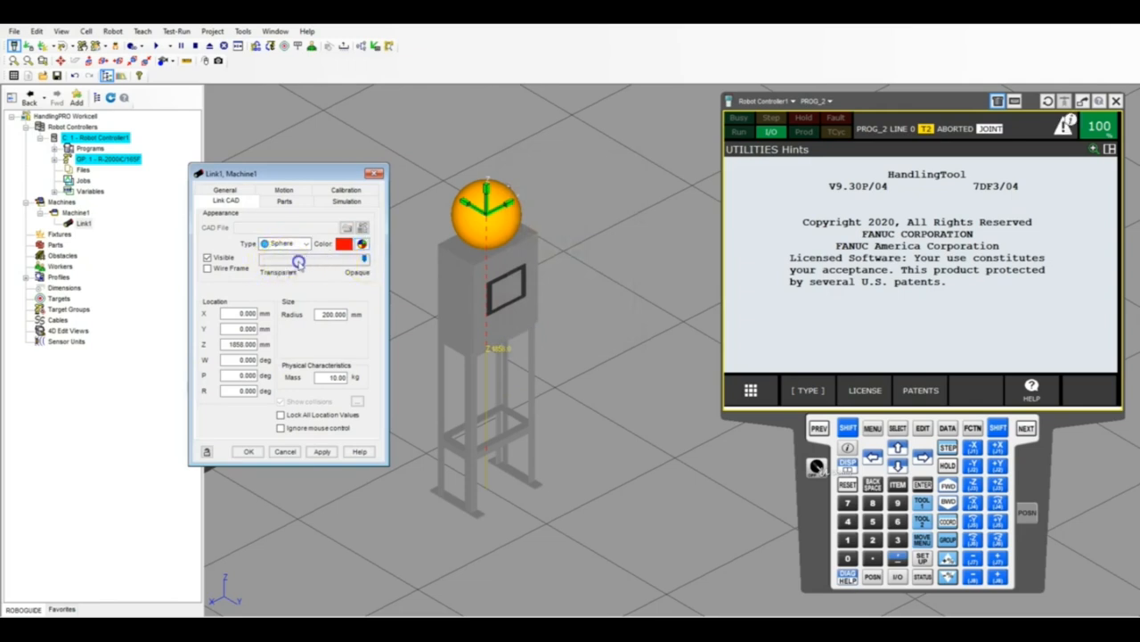
pyautogui.moveTo(298, 262); pyautogui.dragTo(276, 260)
pyautogui.click(319, 450)
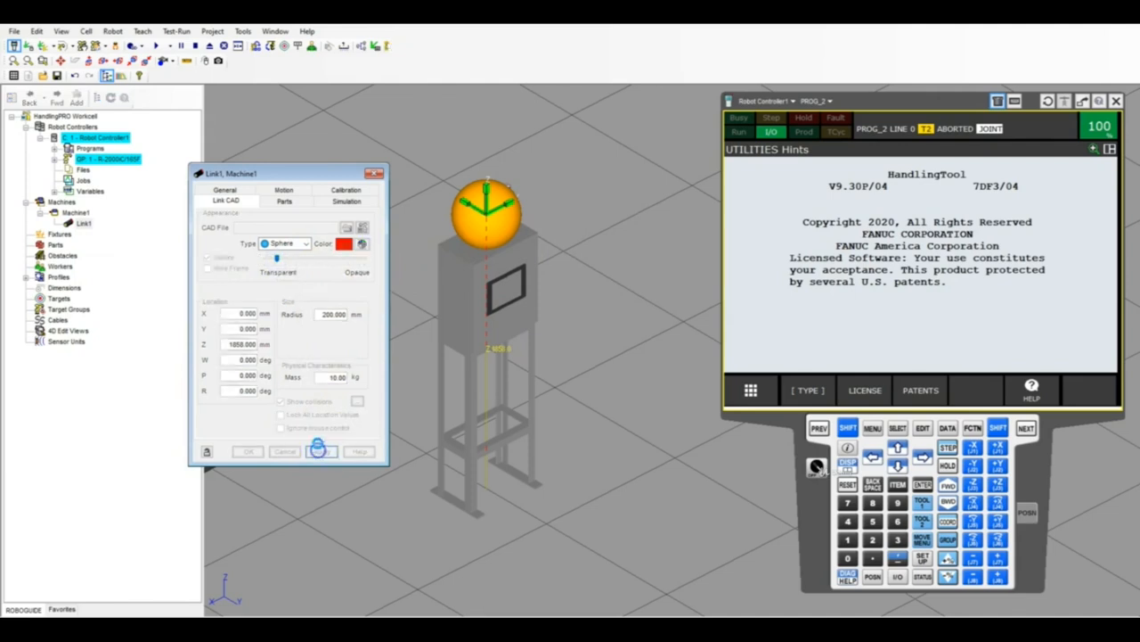
# Center the transparent sphere on the stack light's red lamp, at about X 151, Y -15, Z 1958 mm.
pyautogui.scroll(5, 502, 181)
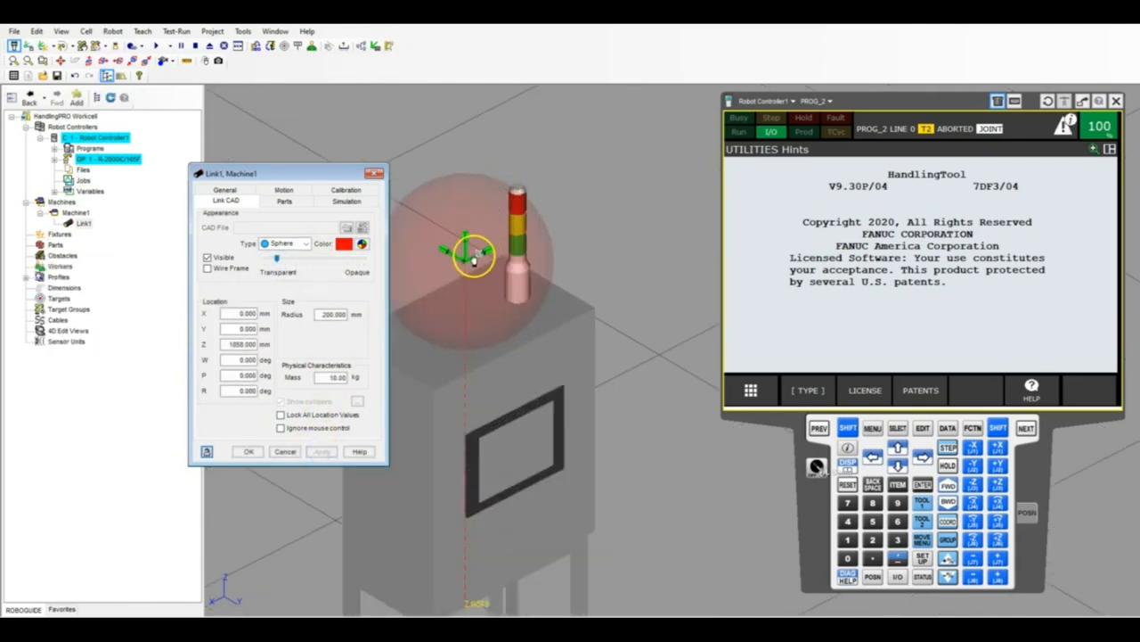
pyautogui.moveTo(474, 258); pyautogui.dragTo(545, 195)
pyautogui.click(90, 61)
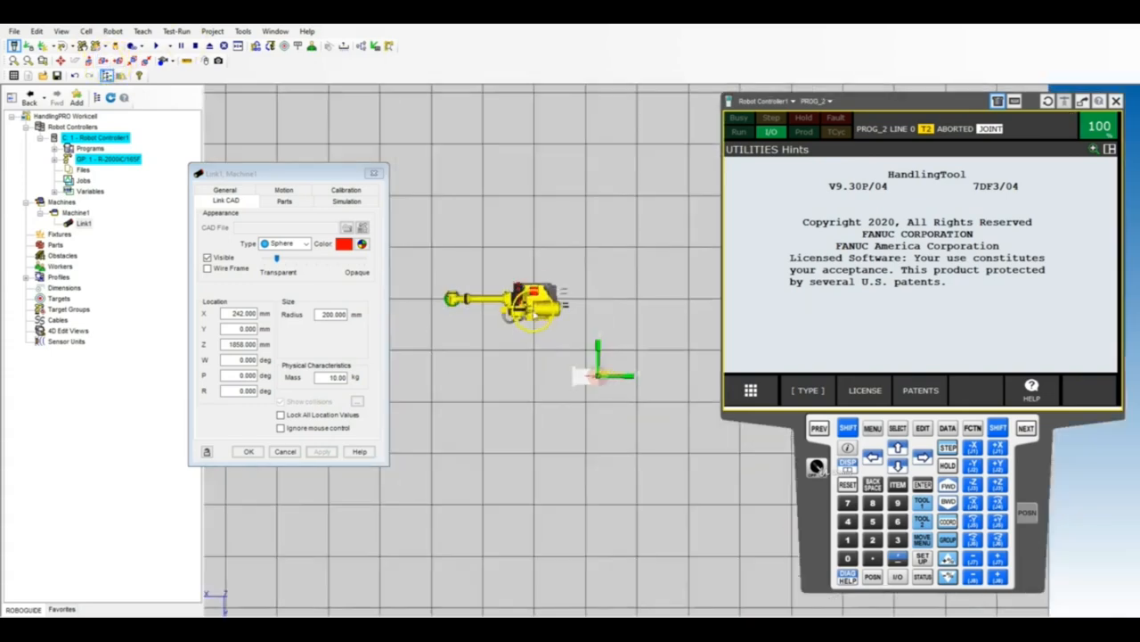
pyautogui.scroll(10, 617, 411)
pyautogui.moveTo(597, 379); pyautogui.dragTo(501, 290)
pyautogui.click(103, 62)
pyautogui.moveTo(591, 318); pyautogui.dragTo(639, 342, button='right')
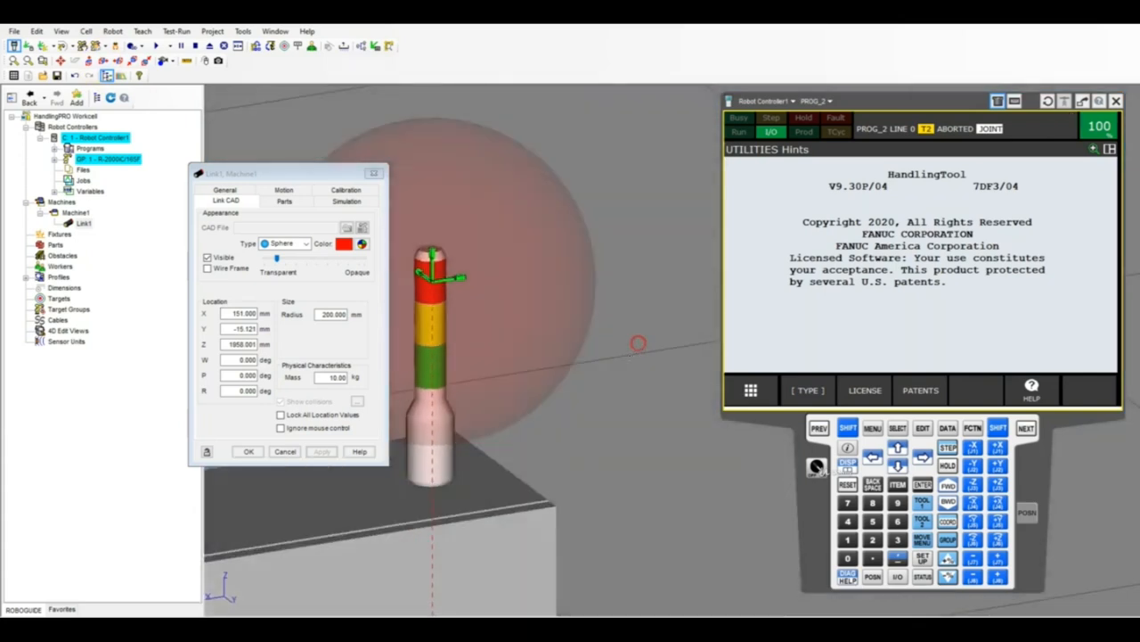
pyautogui.scroll(-6, 603, 362)
pyautogui.scroll(3, 598, 289)
pyautogui.moveTo(571, 324); pyautogui.dragTo(515, 331, button='right')
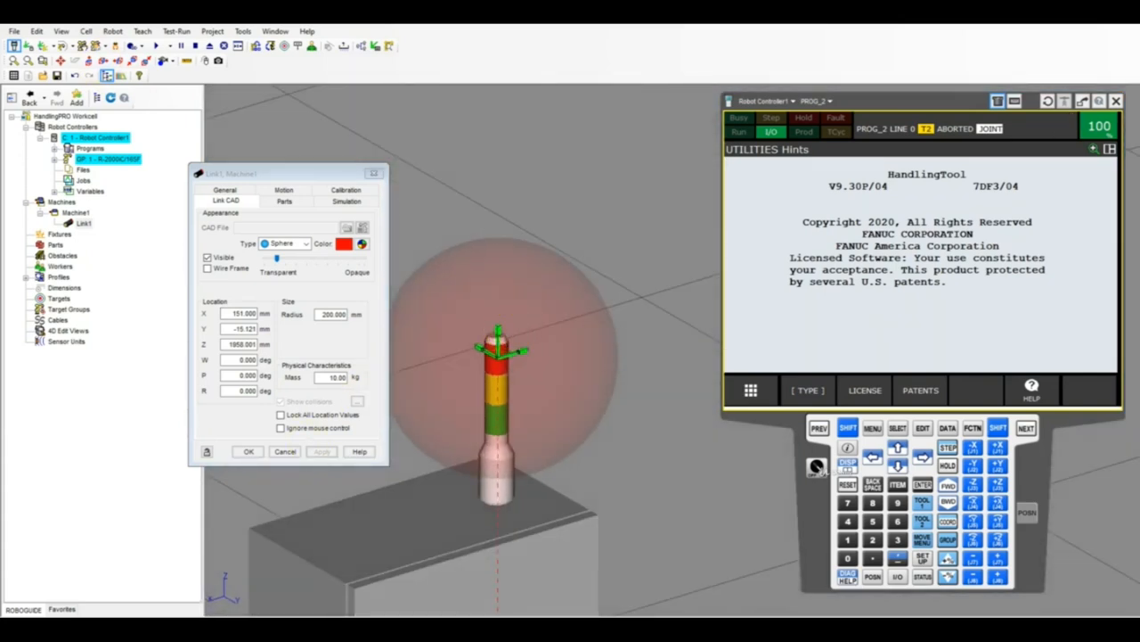
# Set the link sphere's location to Y -15 mm and Z 1950 mm.
pyautogui.click(296, 333)
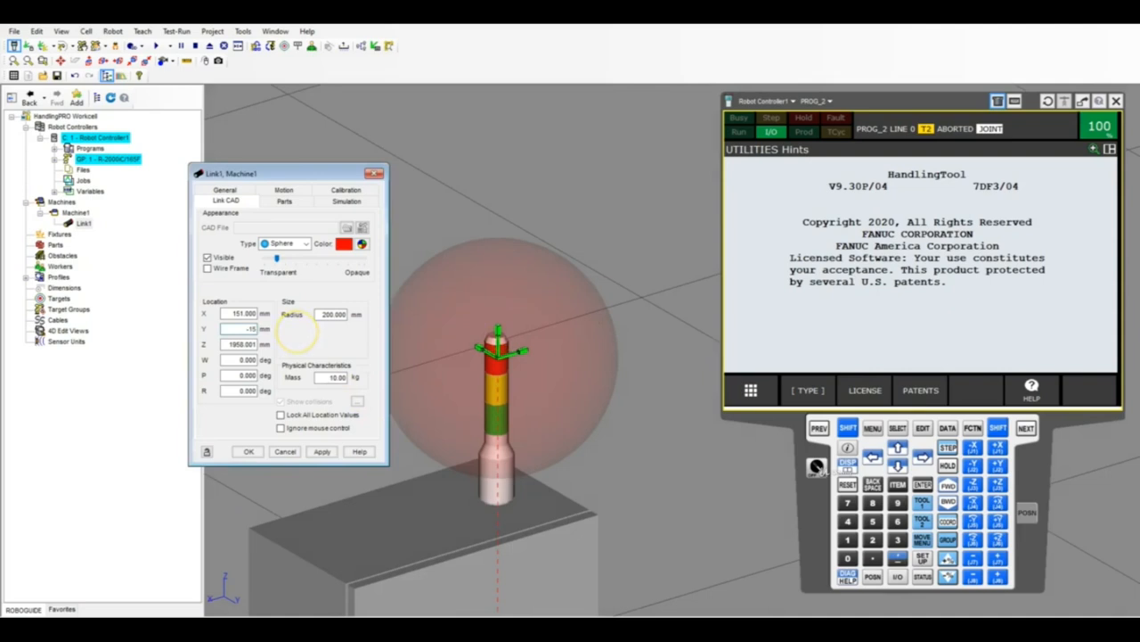
pyautogui.moveTo(223, 346); pyautogui.dragTo(263, 347)
pyautogui.write('1958')
pyautogui.press('Return')
pyautogui.moveTo(445, 348); pyautogui.dragTo(416, 334, button='right')
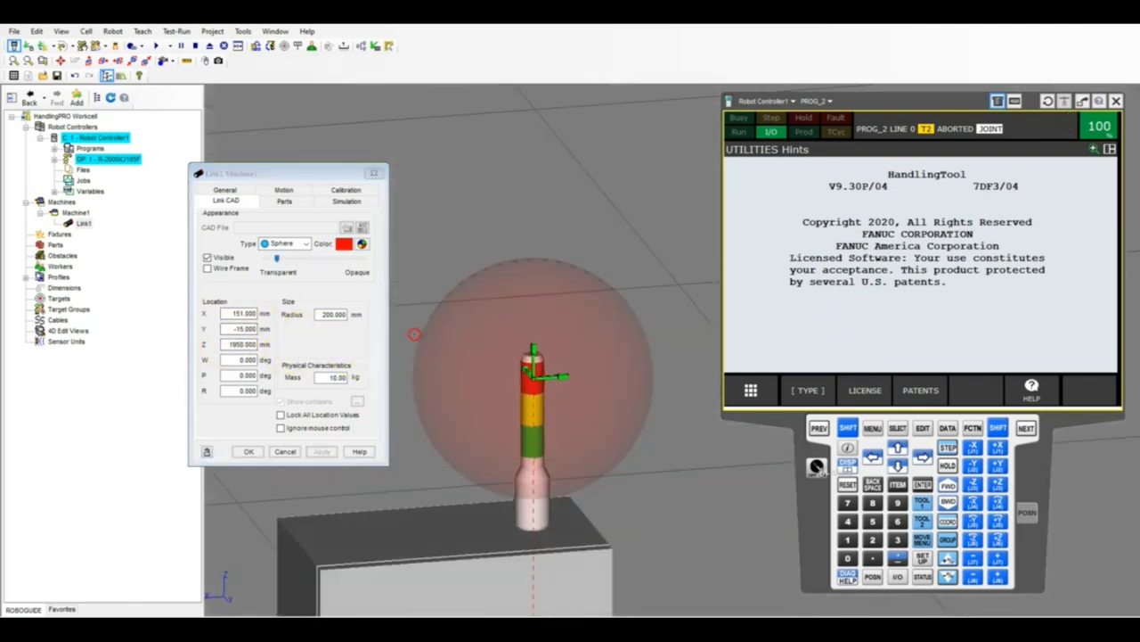
pyautogui.click(232, 344)
pyautogui.write('1950')
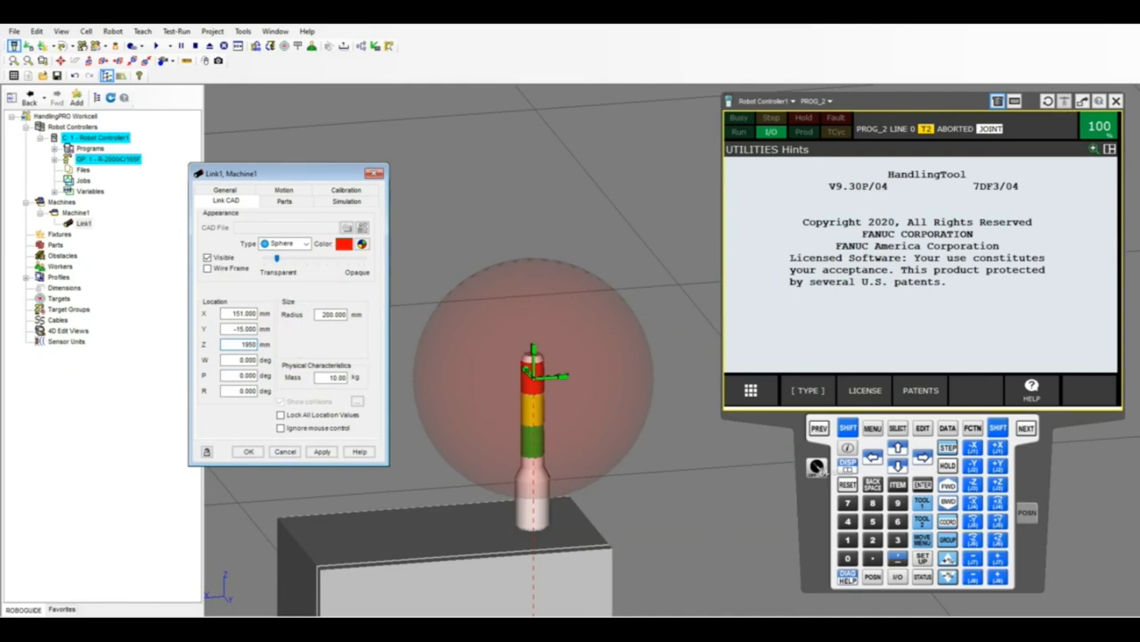
pyautogui.press('Return')
# Check the sphere around the red lamp and lock all of its location values.
pyautogui.moveTo(479, 359); pyautogui.dragTo(550, 374, button='right')
pyautogui.scroll(-4, 550, 374)
pyautogui.scroll(5, 534, 377)
pyautogui.click(280, 416)
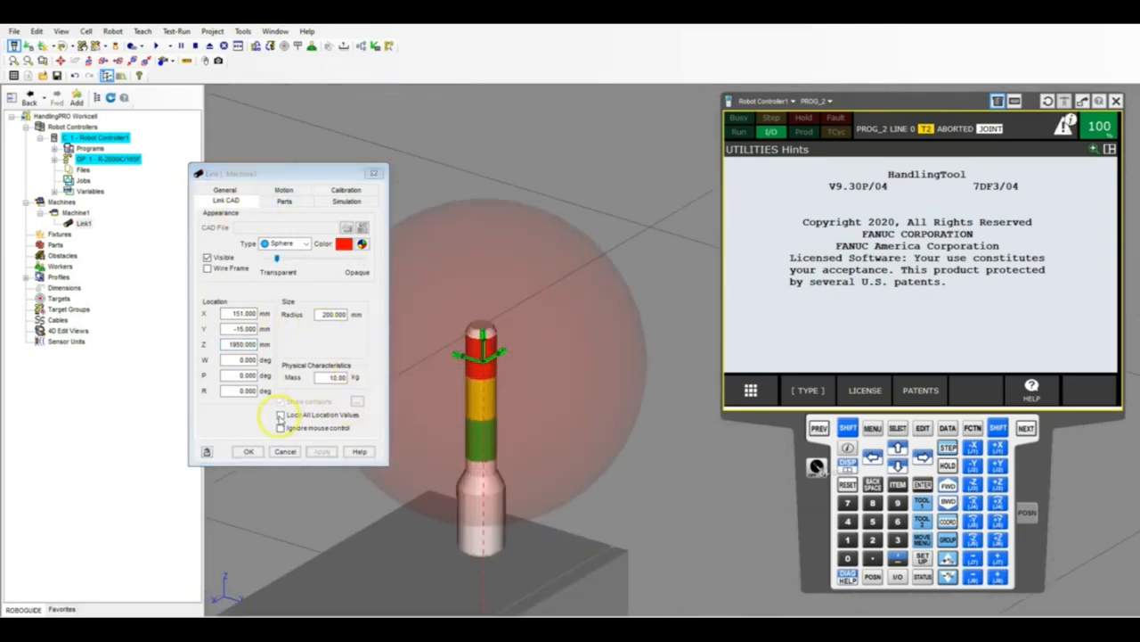
pyautogui.click(281, 415)
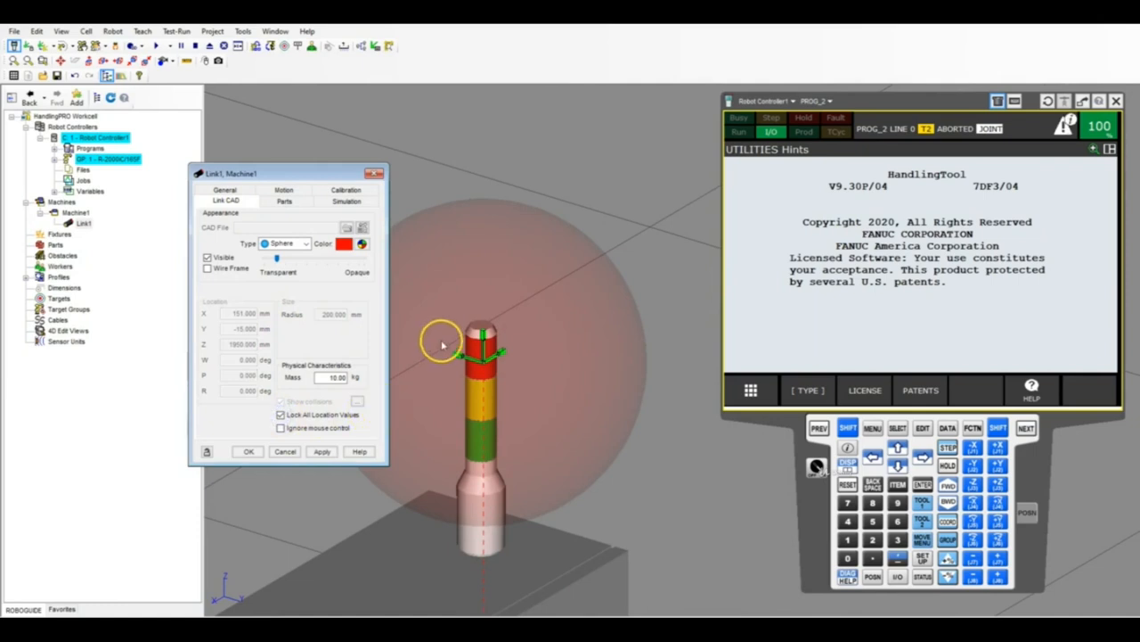
# Change the link's motion control type to Device I/O Controlled with a linear axis.
pyautogui.click(287, 192)
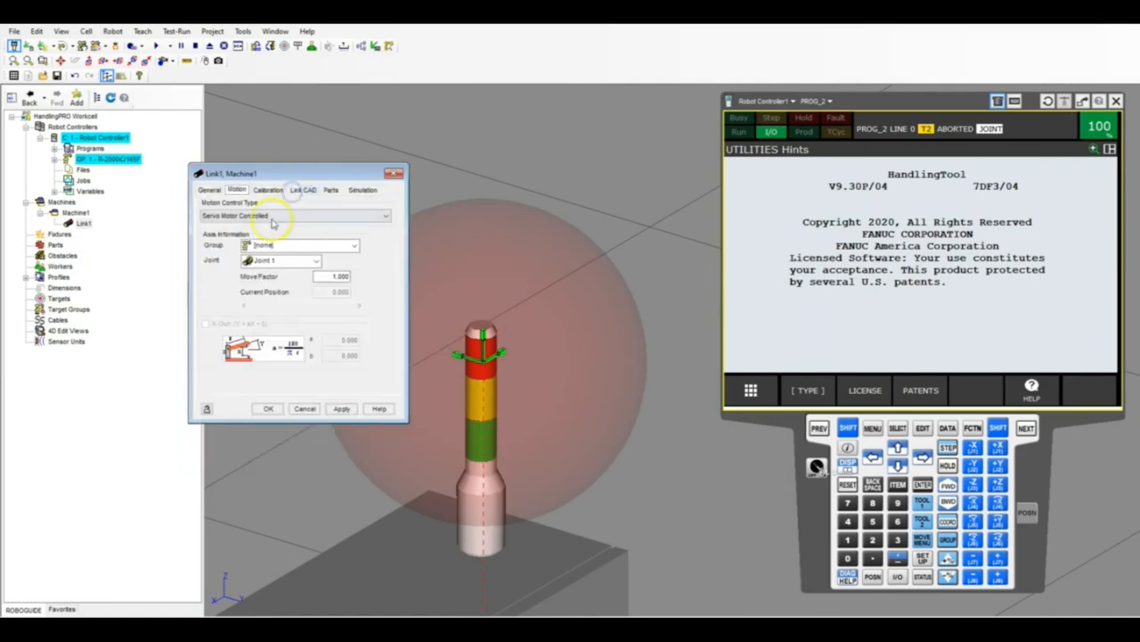
pyautogui.click(264, 216)
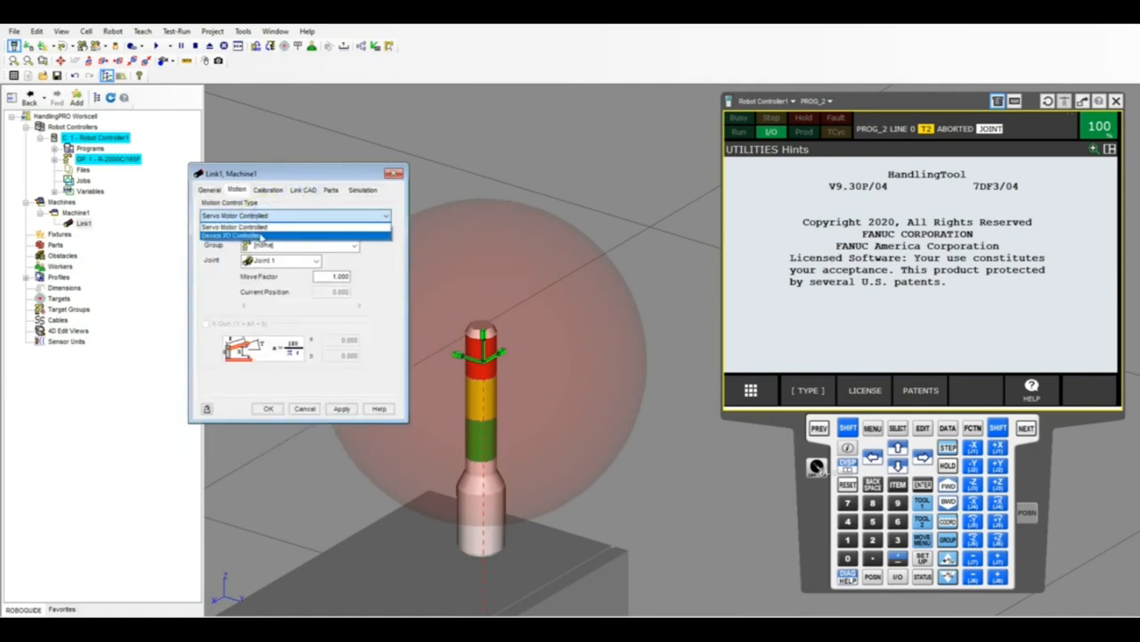
pyautogui.click(261, 235)
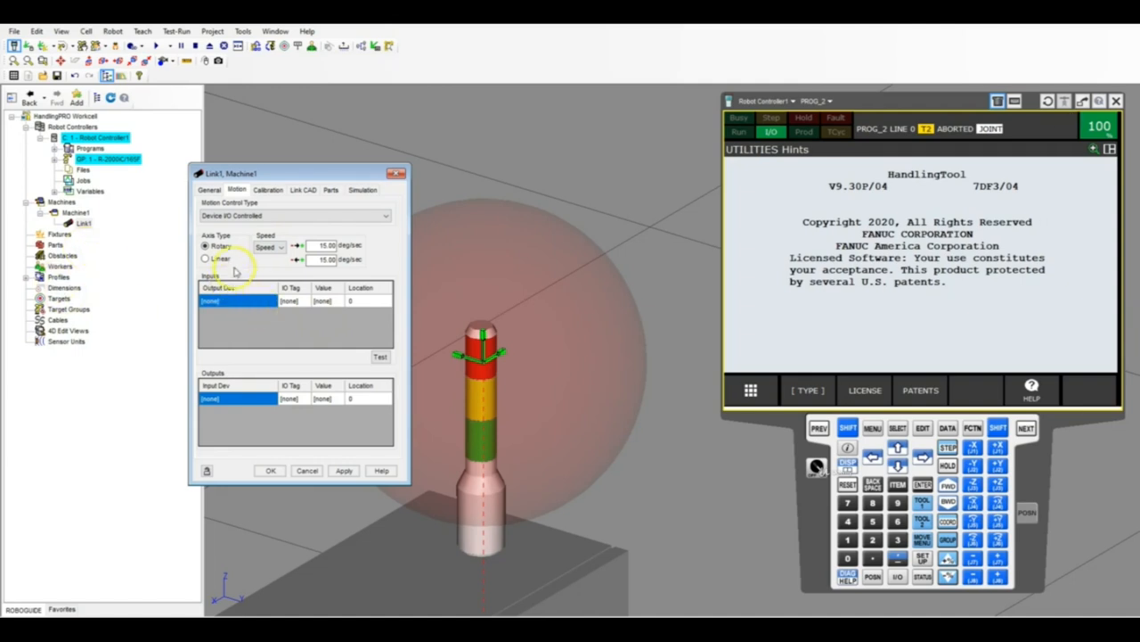
pyautogui.click(206, 258)
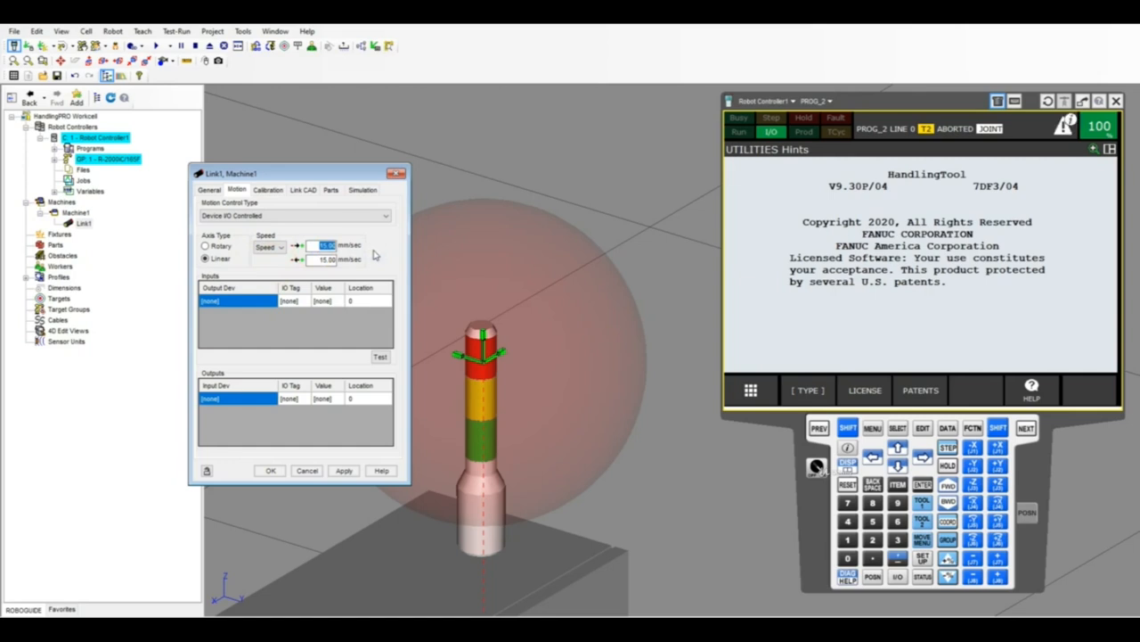
# Set both motion speeds of the link to 1000000 mm/sec.
pyautogui.write('10')
pyautogui.click(306, 259)
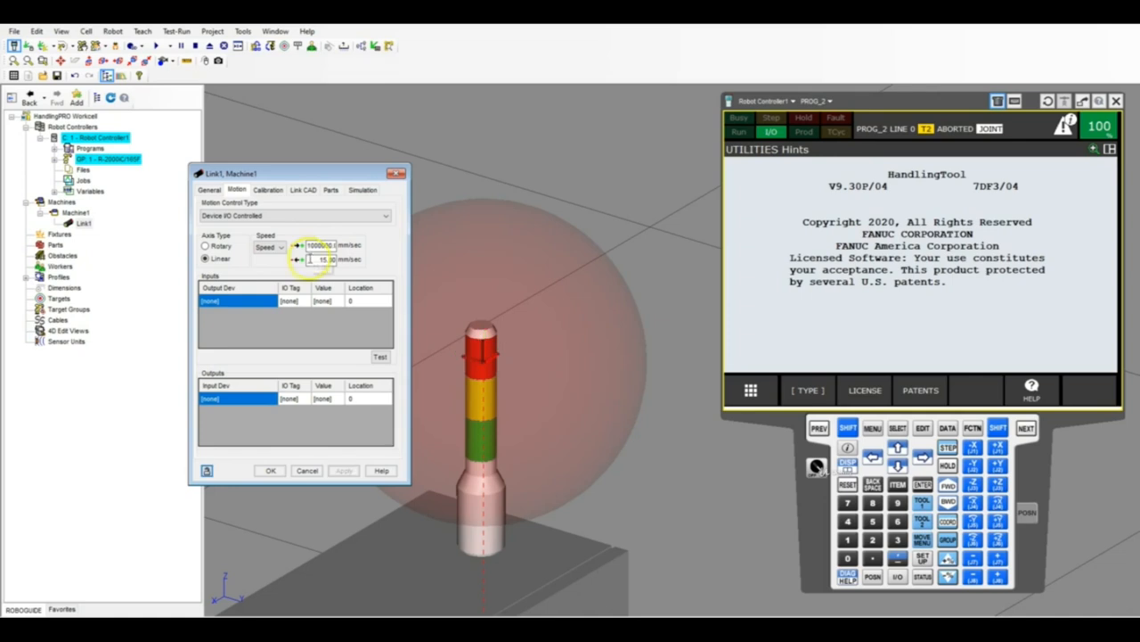
pyautogui.moveTo(314, 259); pyautogui.dragTo(362, 263)
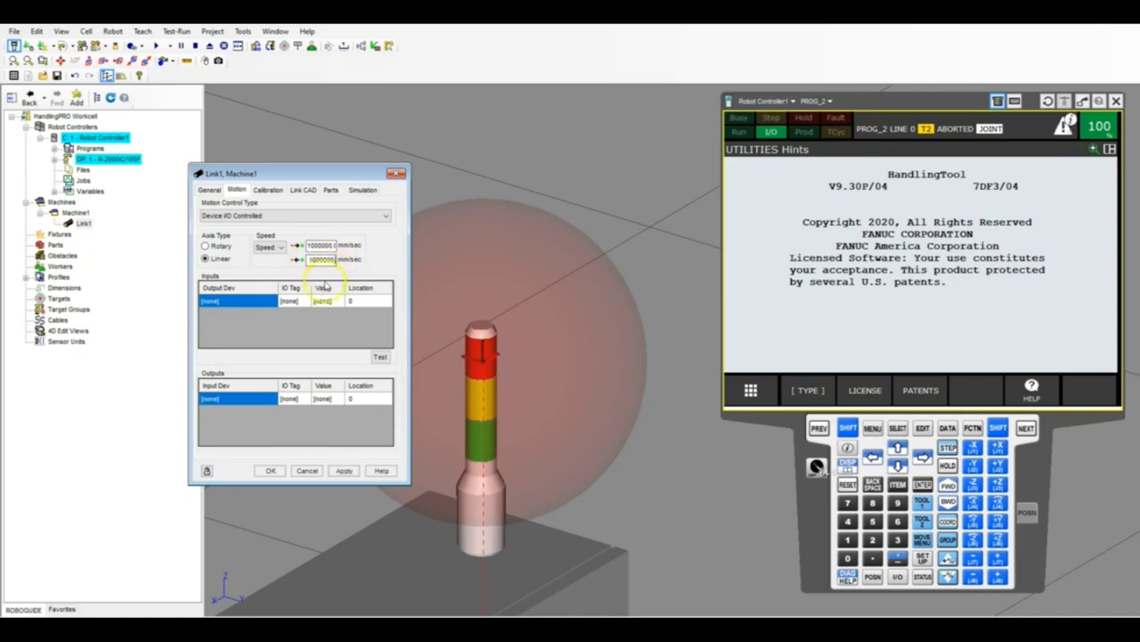
# Assign Robot Controller1 as the output device for two rows of the link's motion inputs.
pyautogui.click(265, 303)
pyautogui.click(261, 303)
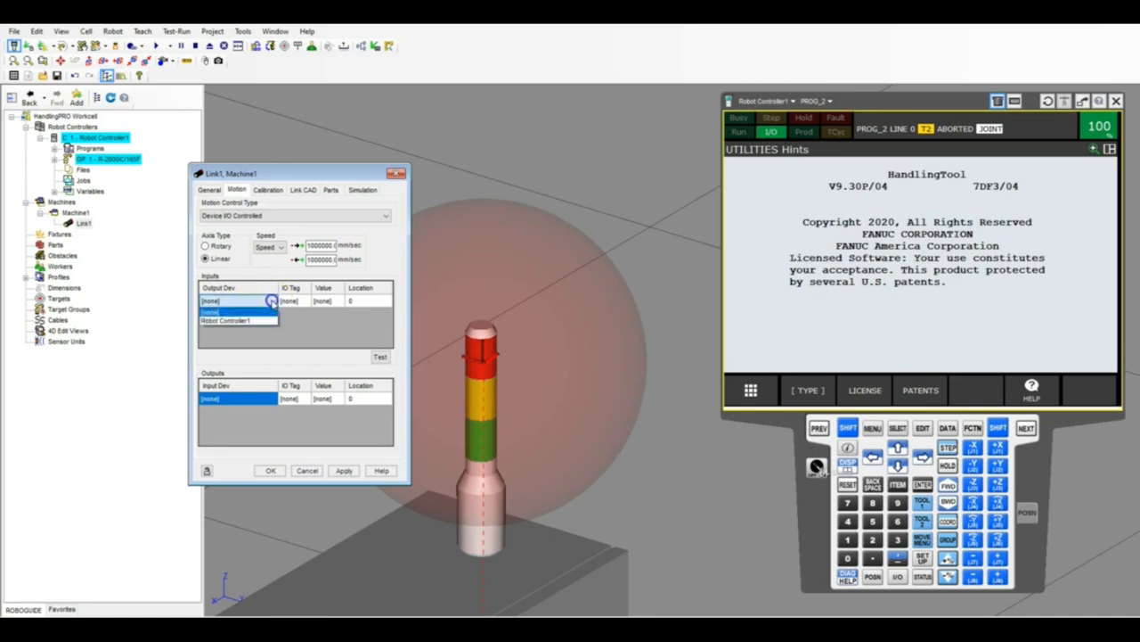
pyautogui.click(242, 324)
pyautogui.click(272, 315)
pyautogui.click(269, 315)
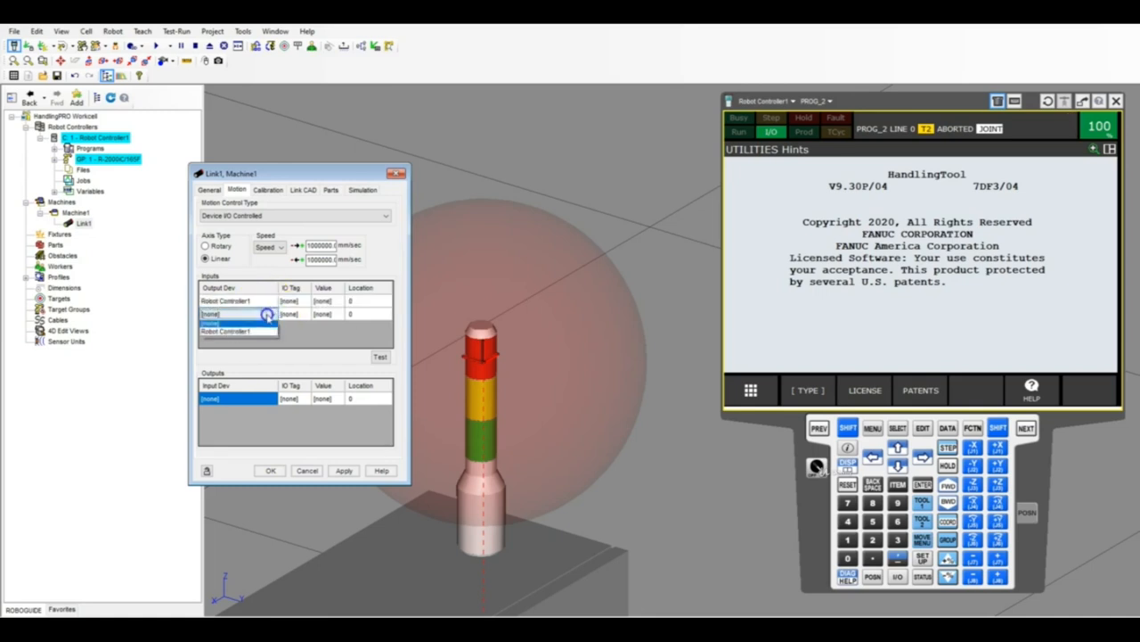
pyautogui.click(246, 338)
# Tag both input rows with DO[1], using value ON for the first and OFF for the second.
pyautogui.click(298, 303)
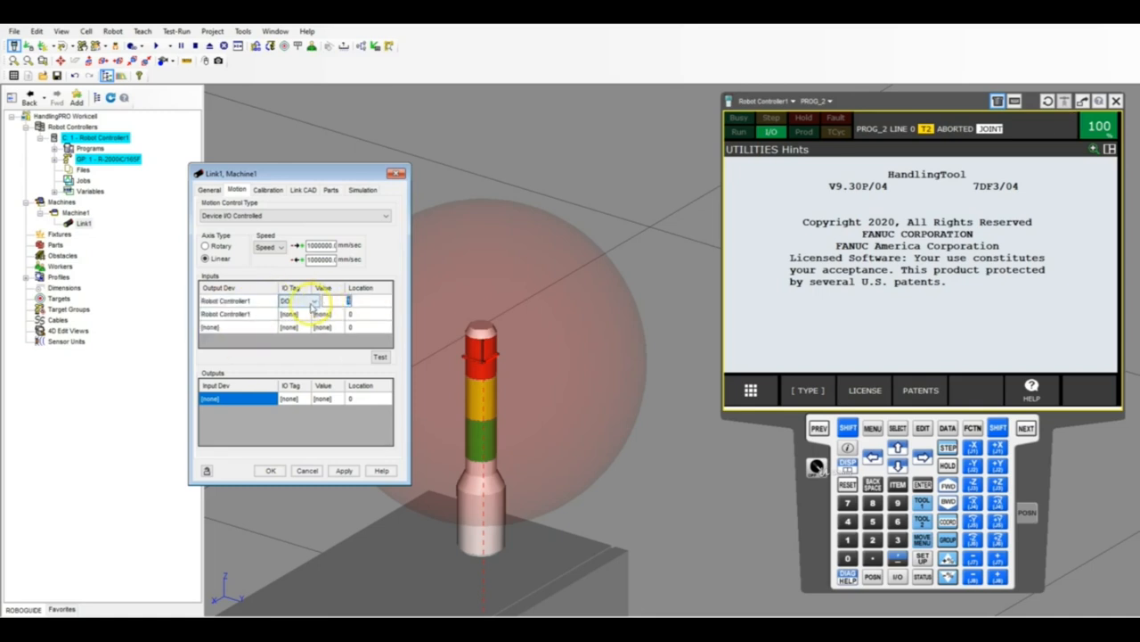
pyautogui.click(308, 312)
pyautogui.click(307, 313)
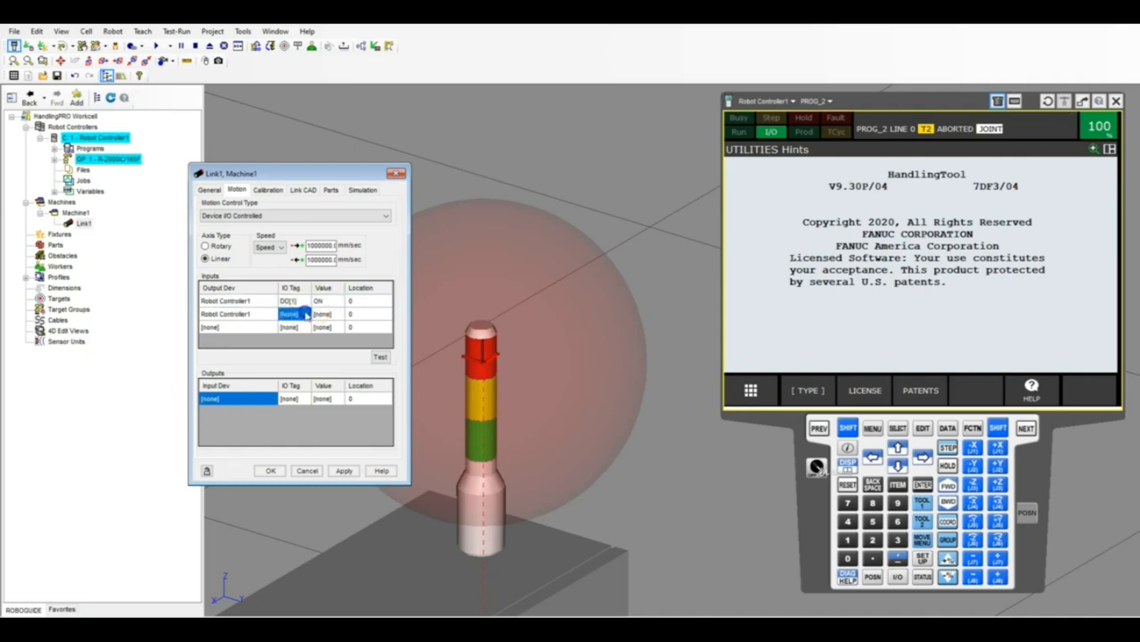
pyautogui.click(307, 316)
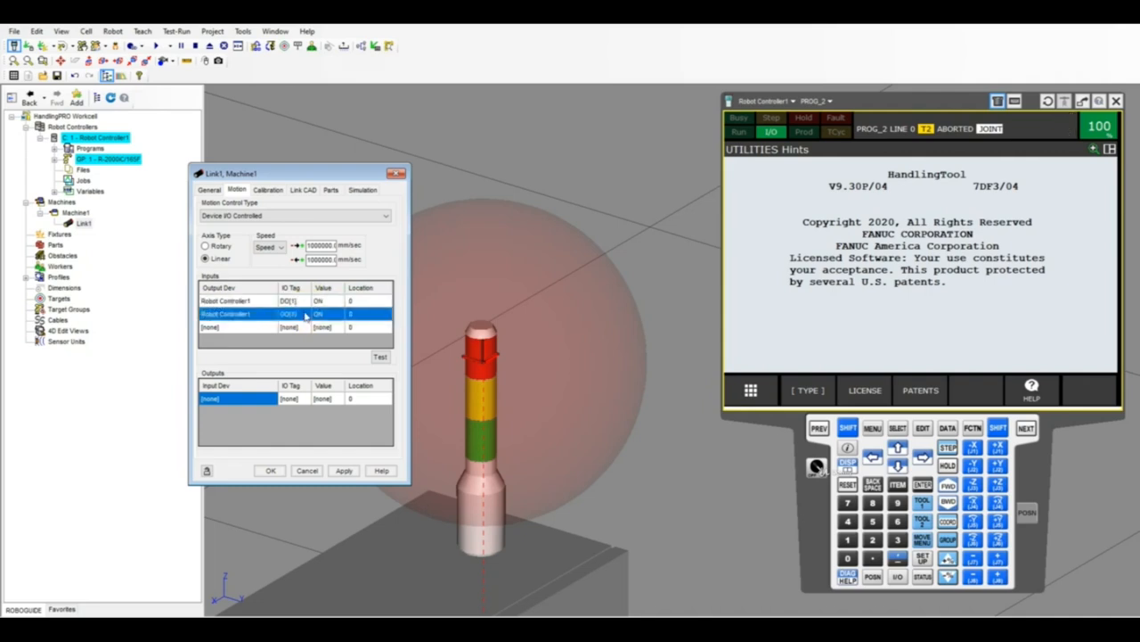
pyautogui.click(323, 313)
pyautogui.click(338, 315)
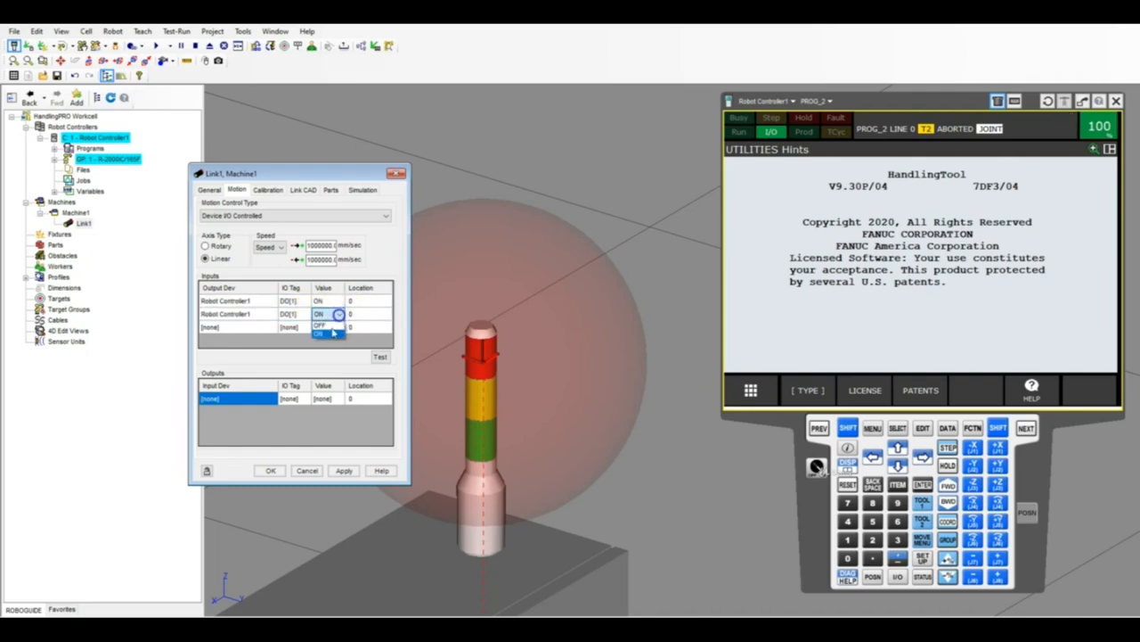
pyautogui.click(326, 325)
# Set the DO[1] OFF location to -3000 and test the link's move to it.
pyautogui.click(508, 305)
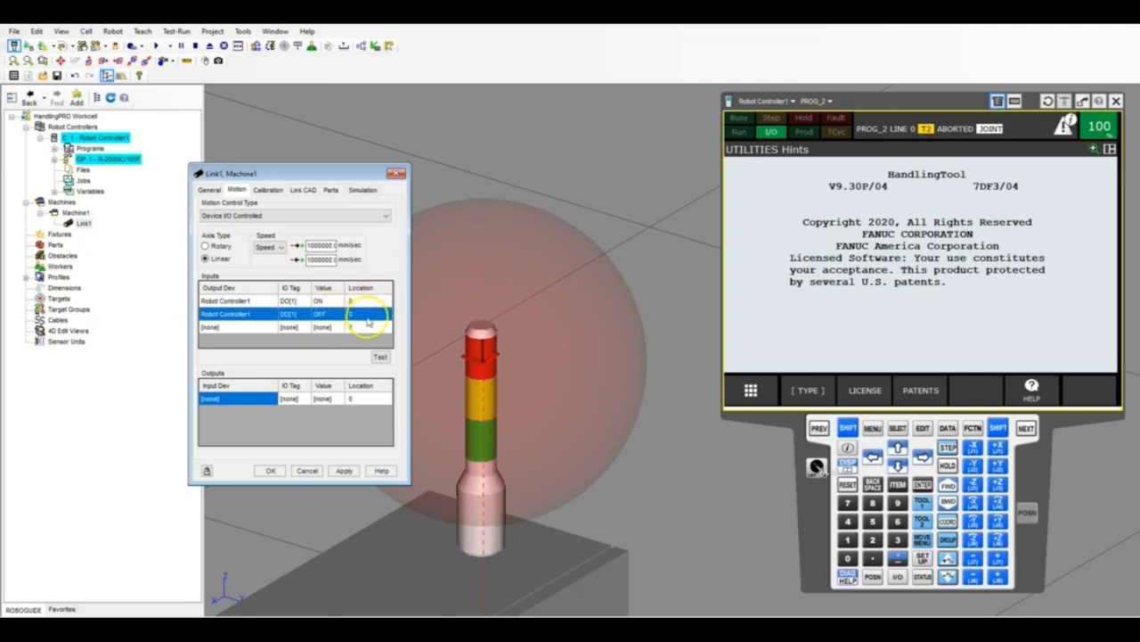
pyautogui.scroll(-4, 522, 311)
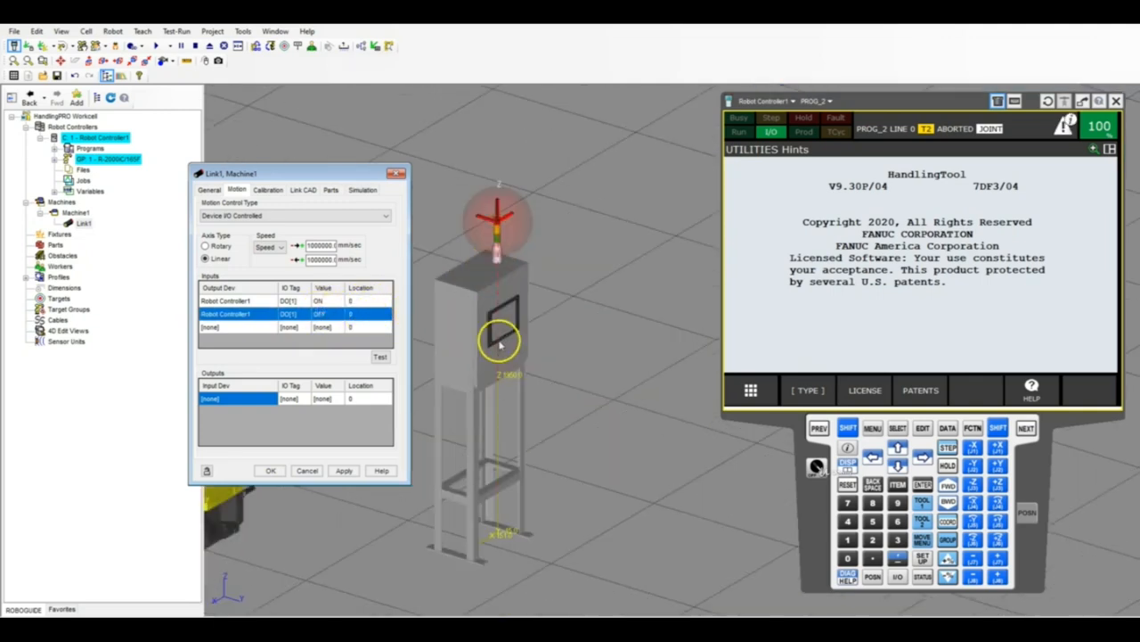
pyautogui.click(365, 314)
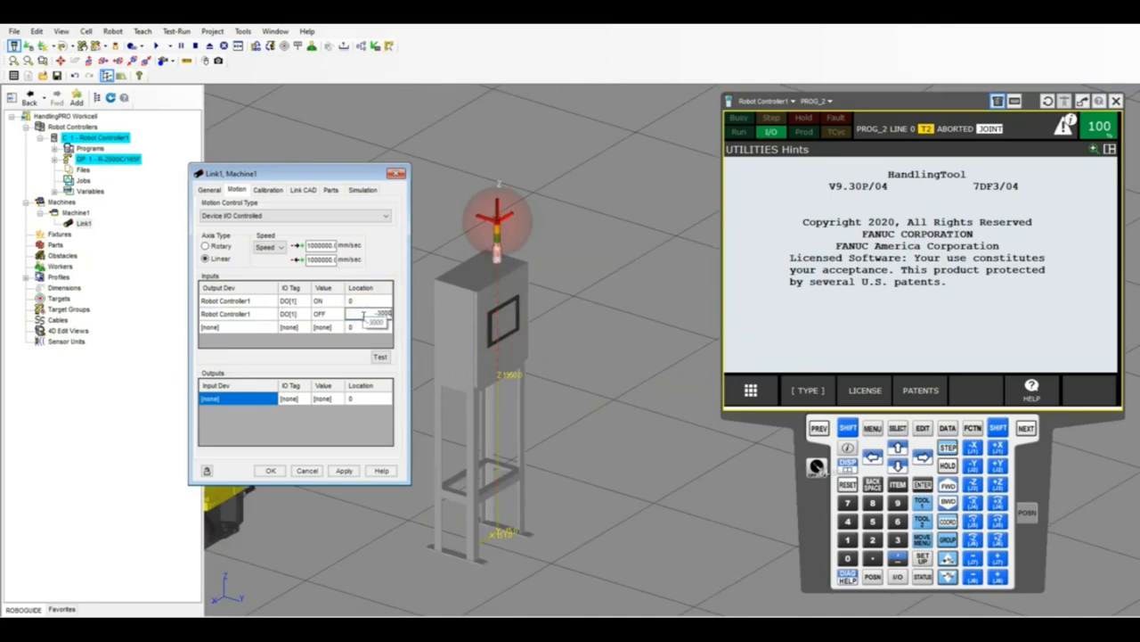
pyautogui.press('Return')
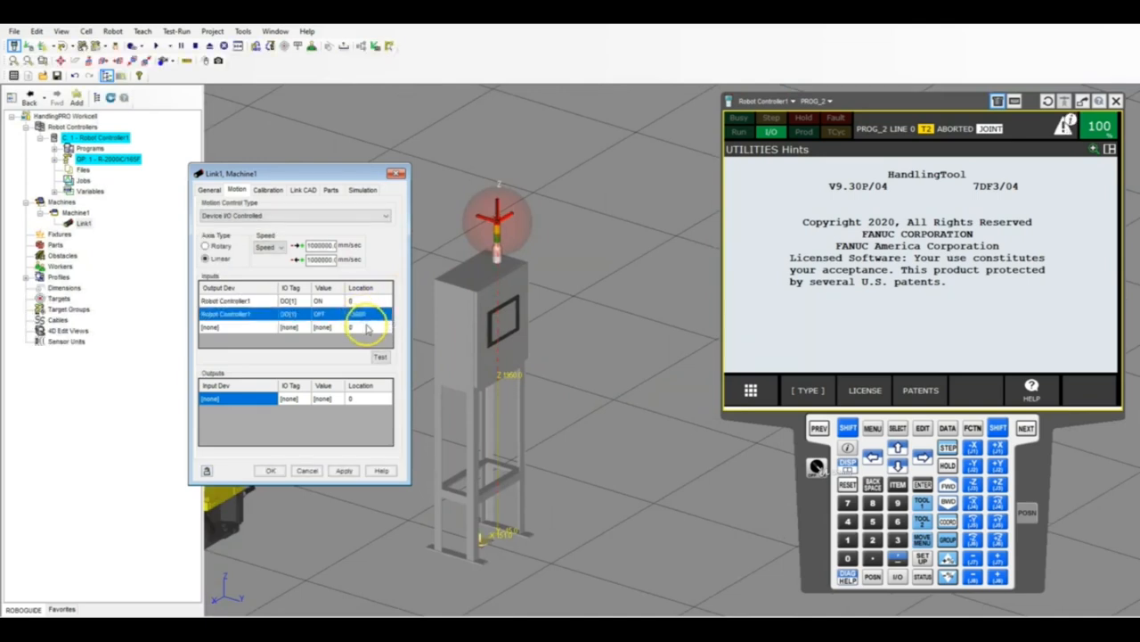
pyautogui.click(378, 354)
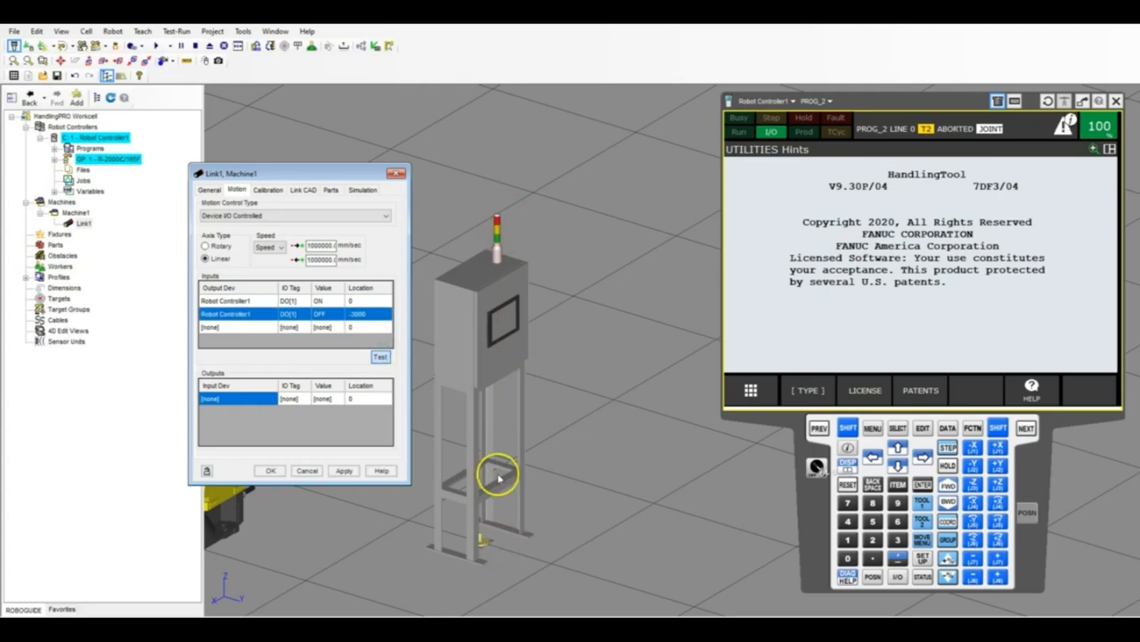
# Examine how far below the floor the sphere sits relative to the operation panel in its OFF location.
pyautogui.moveTo(499, 478); pyautogui.dragTo(493, 402, button='right')
pyautogui.scroll(-5, 491, 403)
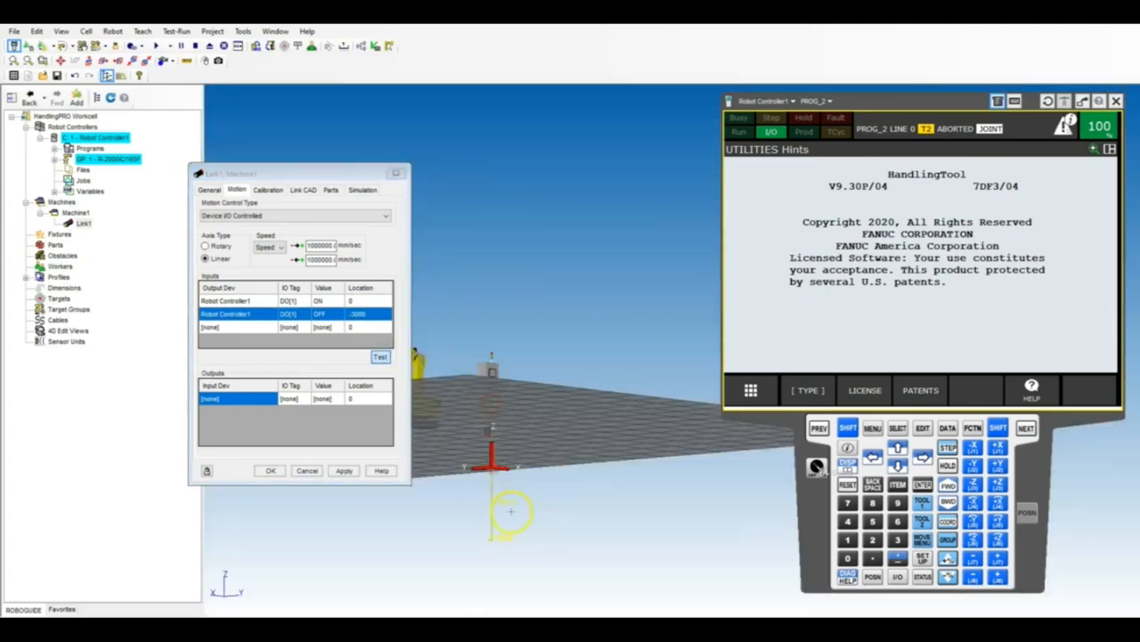
pyautogui.scroll(5, 500, 468)
pyautogui.moveTo(487, 466); pyautogui.dragTo(484, 498, button='right')
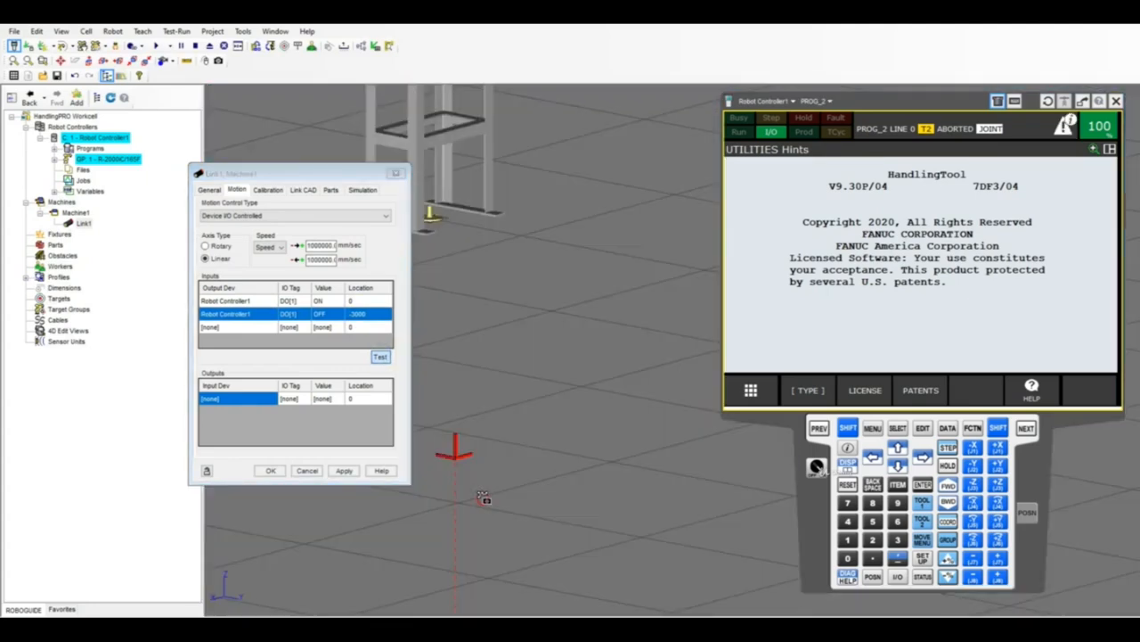
pyautogui.scroll(-5, 484, 498)
pyautogui.scroll(4, 473, 215)
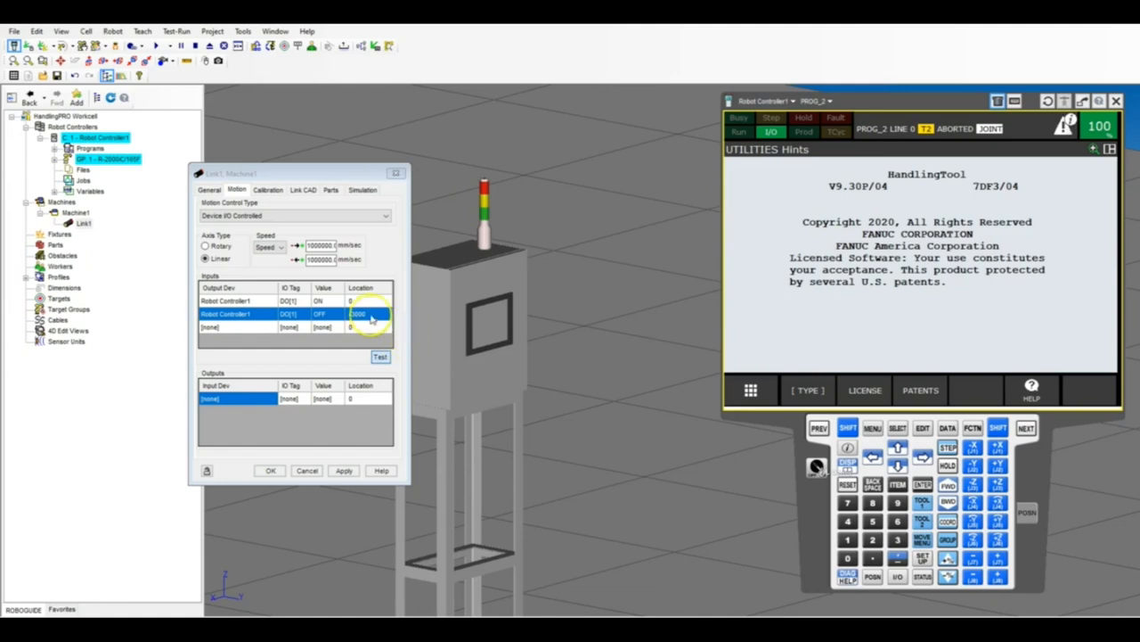
pyautogui.moveTo(519, 293); pyautogui.dragTo(533, 267, button='right')
pyautogui.scroll(-2, 537, 262)
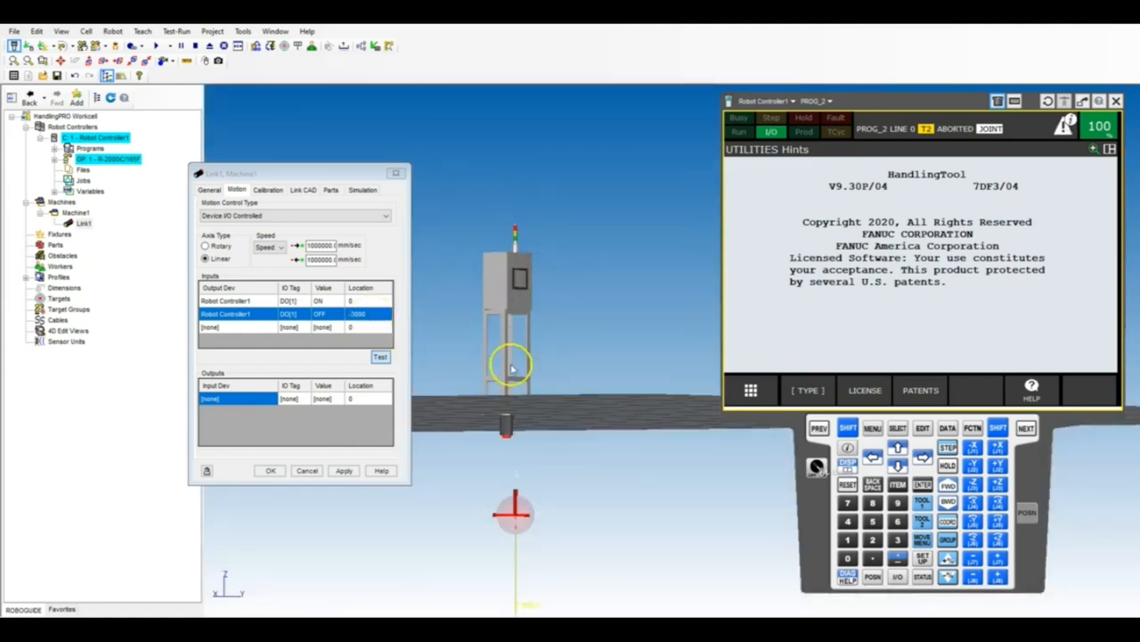
pyautogui.scroll(1, 533, 468)
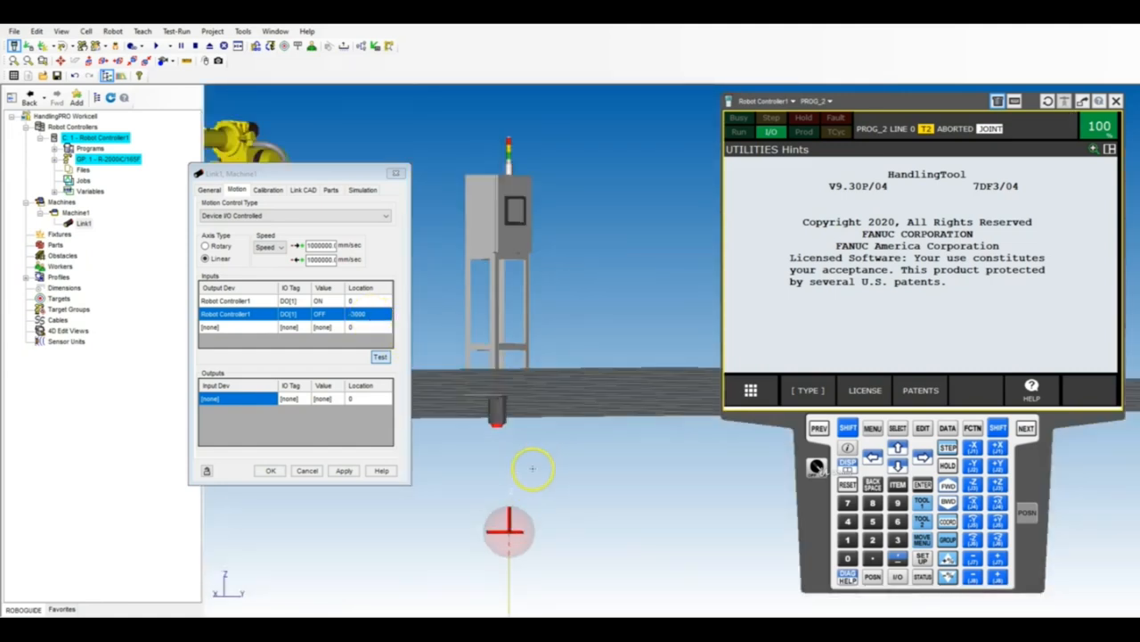
# Set the DO[1] OFF location to -1500 and test the link's move.
pyautogui.click(372, 314)
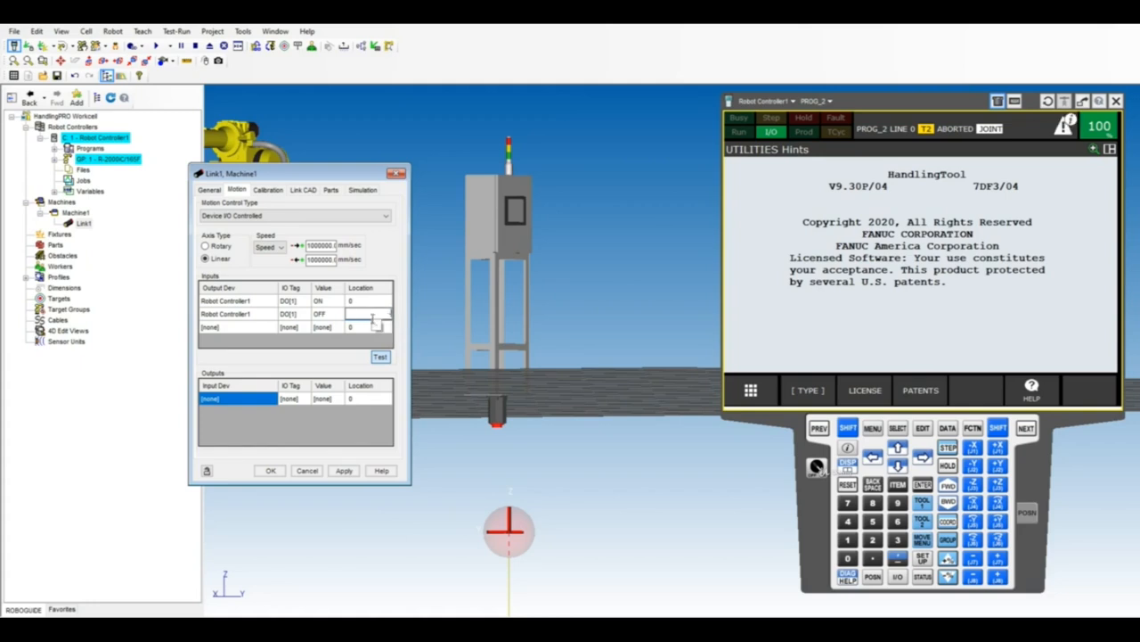
pyautogui.write('-1500')
pyautogui.press('Return')
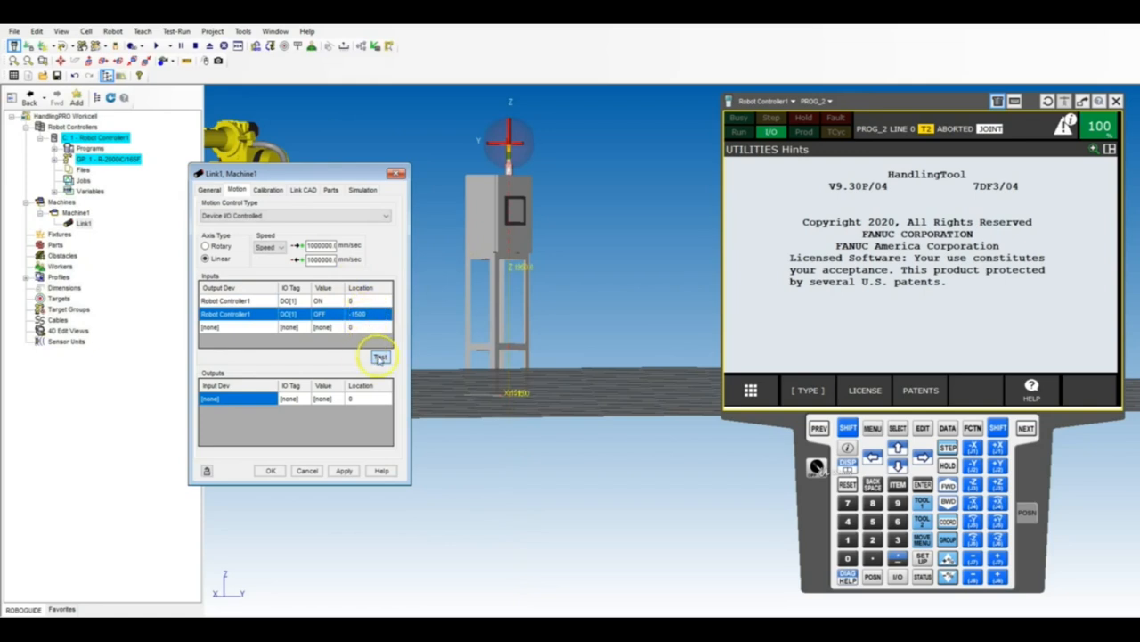
pyautogui.click(380, 357)
# Set the DO[1] OFF location to -2500, test the move and check that the floor hides the sphere.
pyautogui.write('-25')
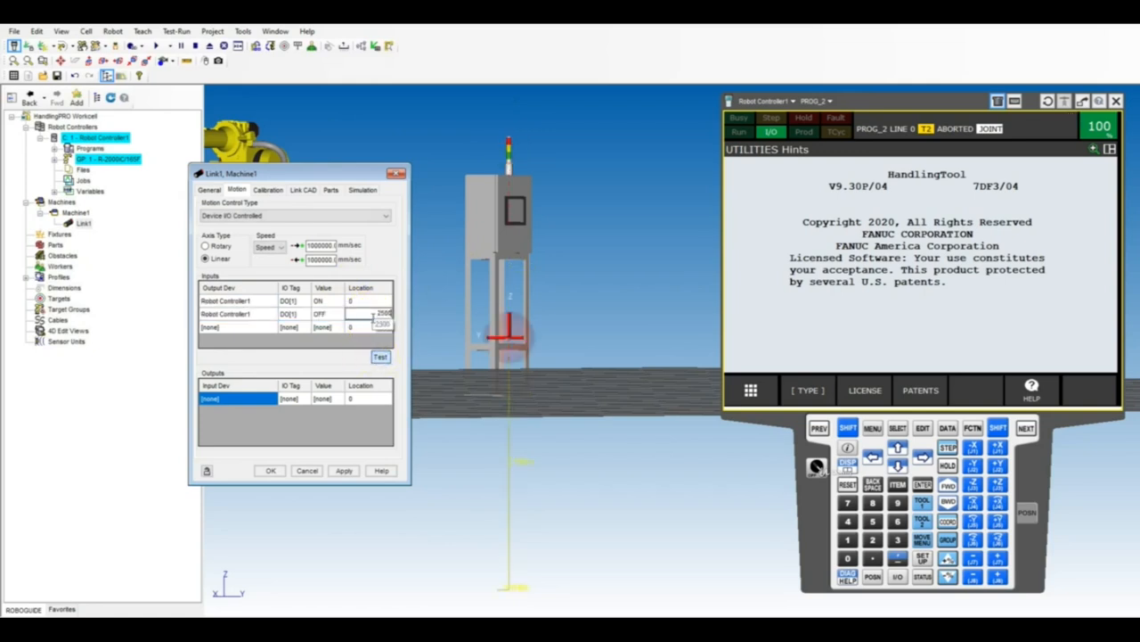
pyautogui.write('00')
pyautogui.press('Return')
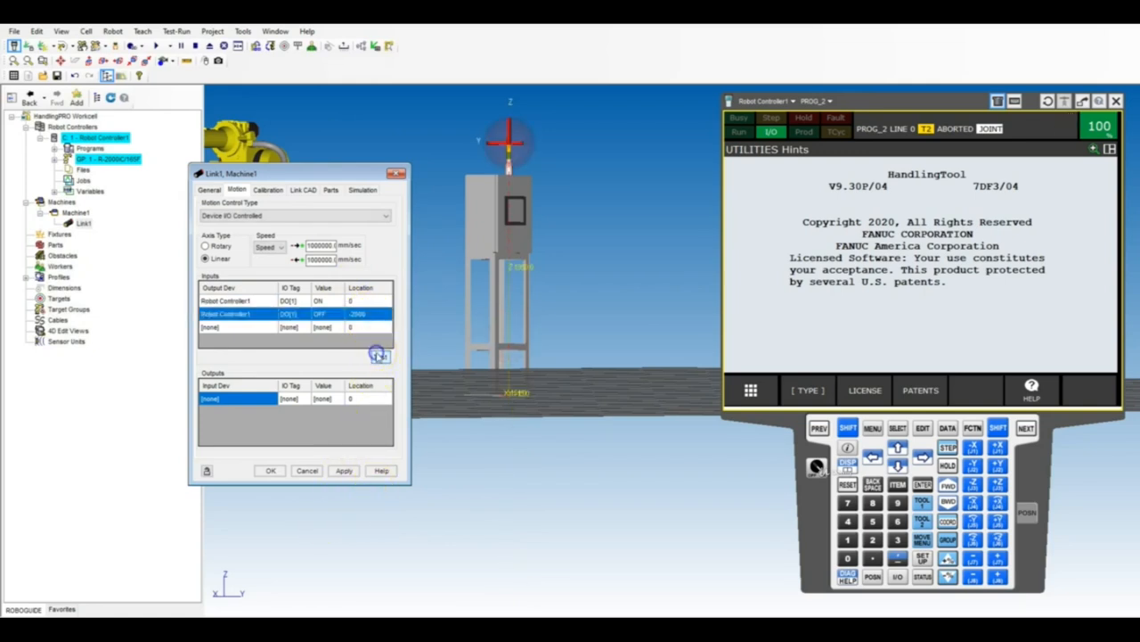
pyautogui.moveTo(501, 276); pyautogui.dragTo(498, 339, button='right')
pyautogui.scroll(-3, 498, 340)
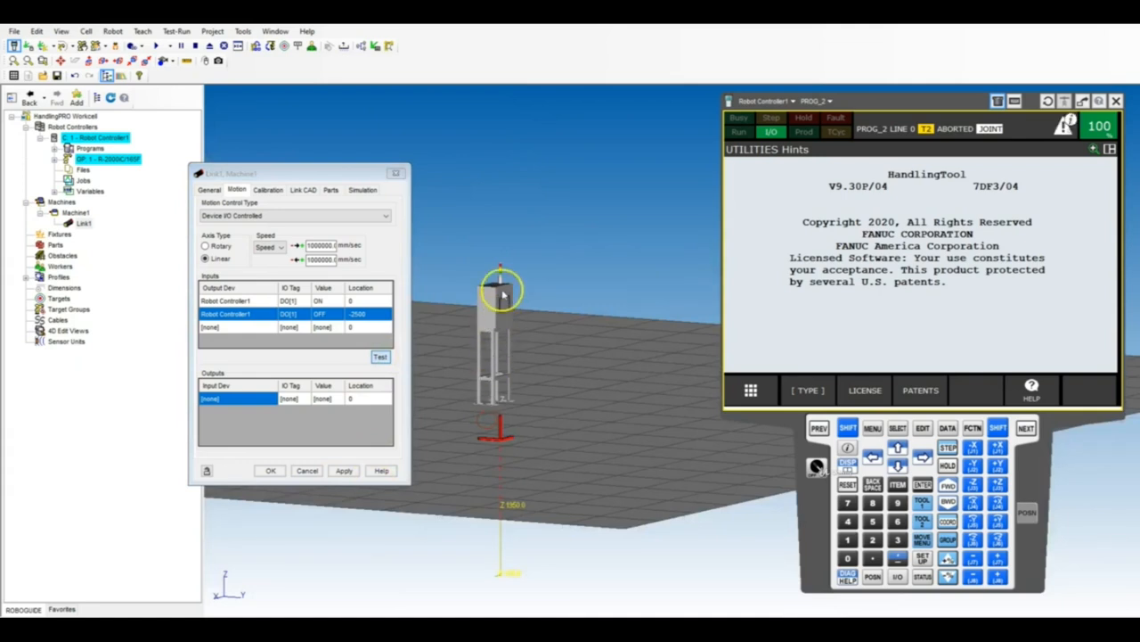
pyautogui.scroll(5, 504, 290)
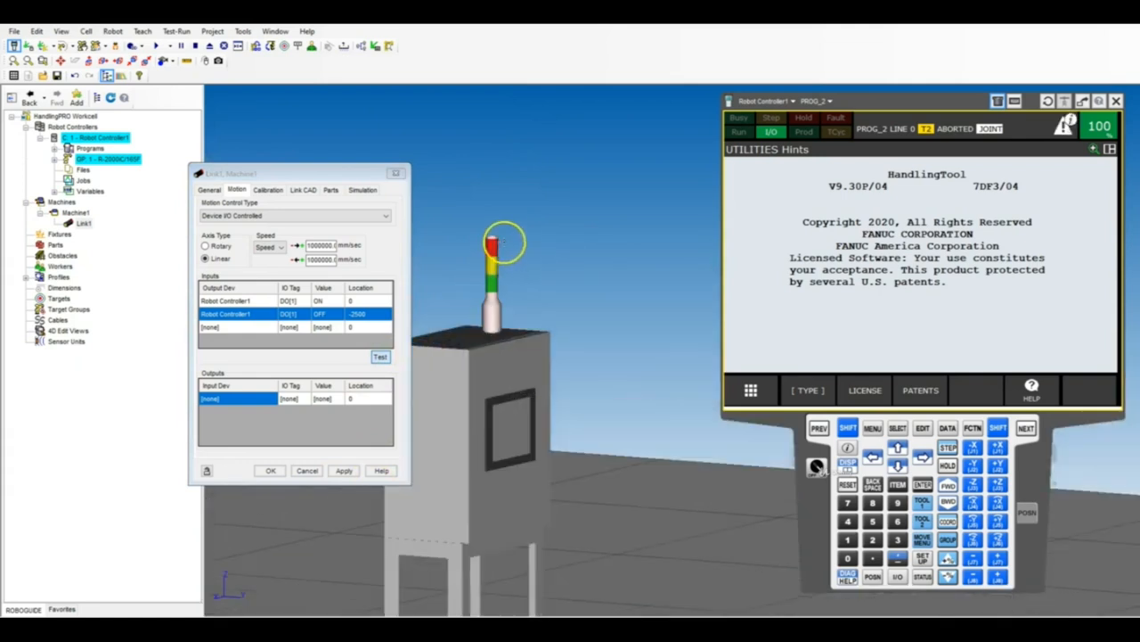
# Review the ON and OFF locations, test the OFF location again and accept the link's properties.
pyautogui.click(373, 303)
pyautogui.click(378, 314)
pyautogui.click(379, 357)
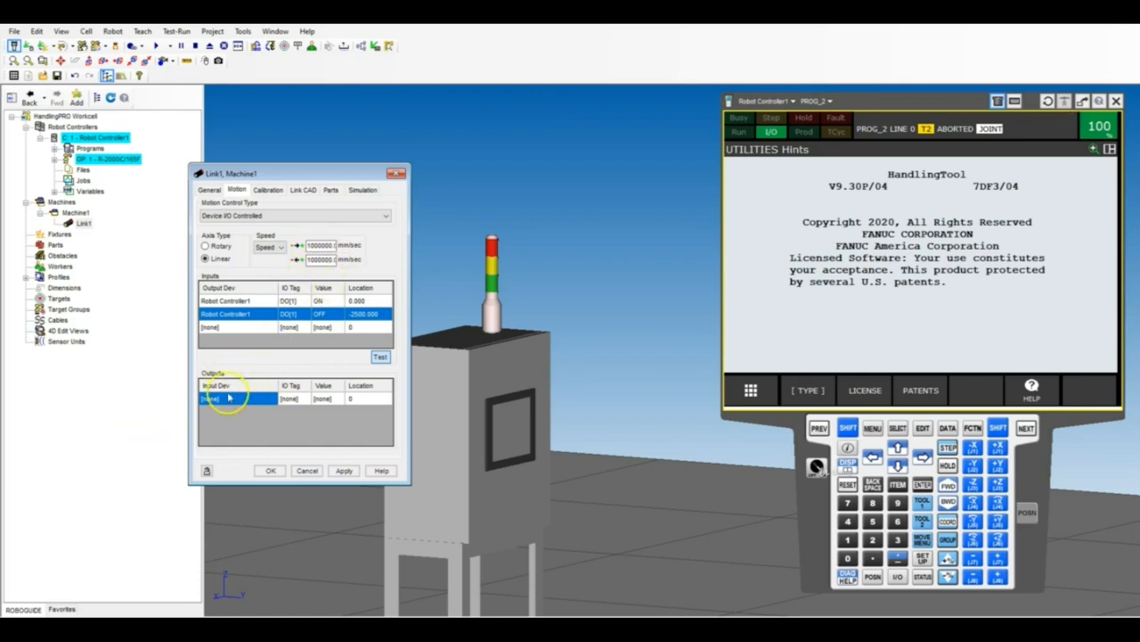
pyautogui.click(269, 470)
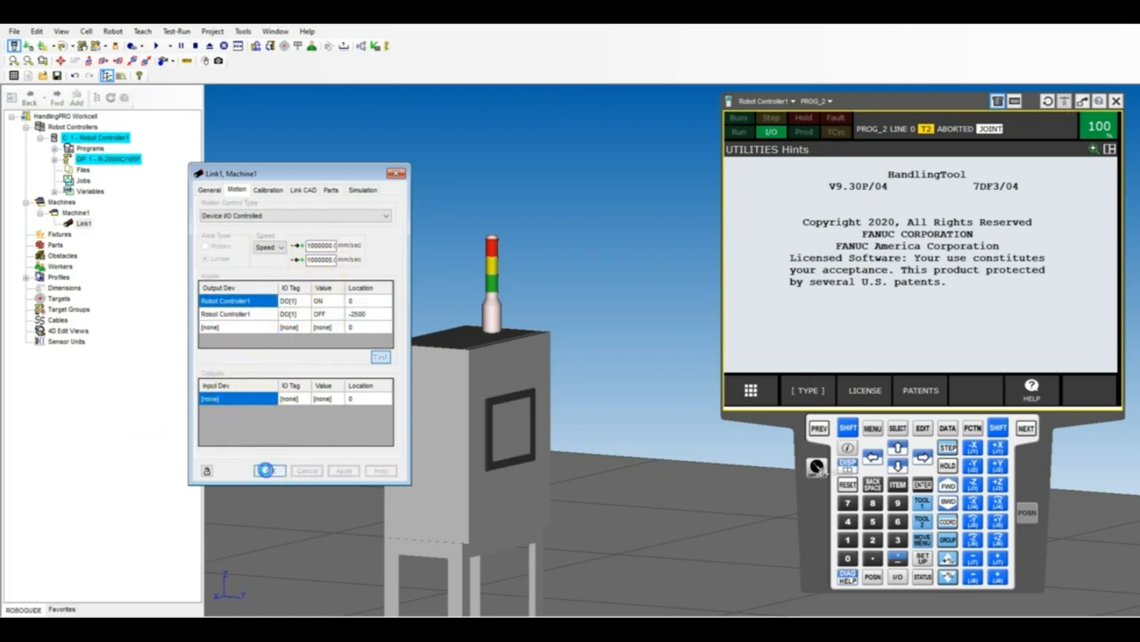
# Create a simulation program named RED_LIGHT_BLINKING on the robot controller.
pyautogui.moveTo(538, 277); pyautogui.dragTo(512, 285, button='right')
pyautogui.scroll(-3, 582, 298)
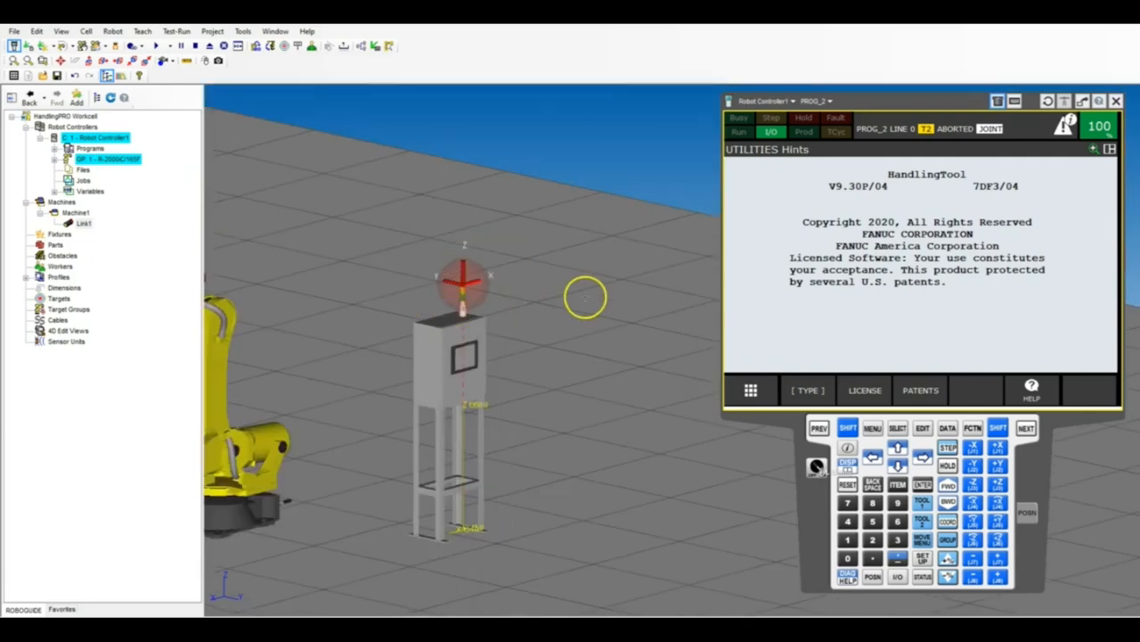
pyautogui.scroll(3, 494, 318)
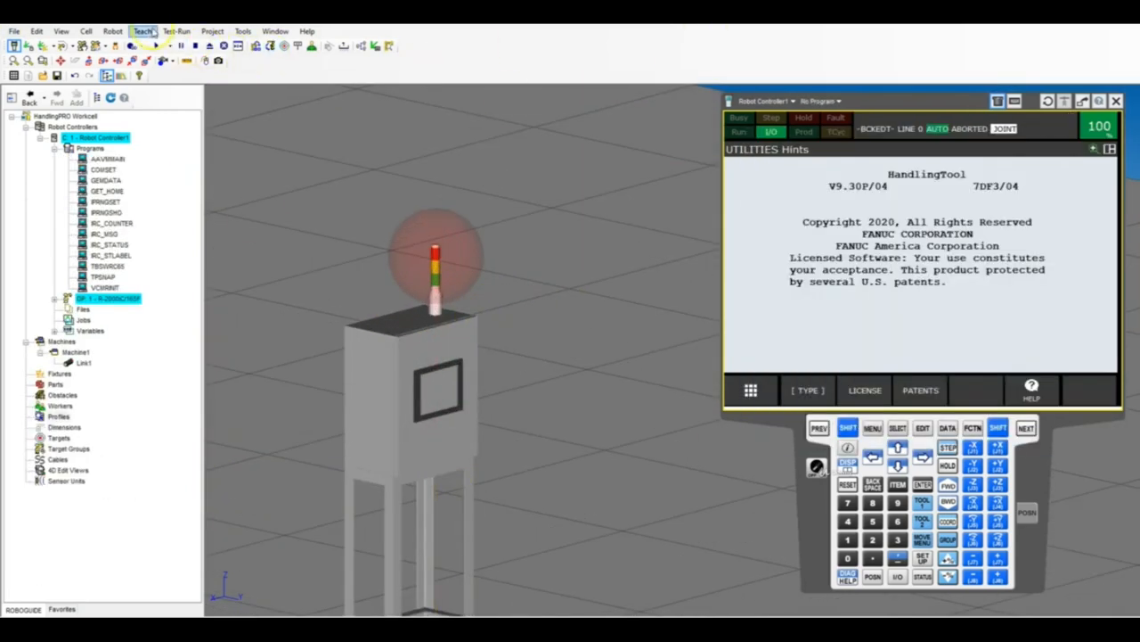
pyautogui.click(143, 31)
pyautogui.click(192, 86)
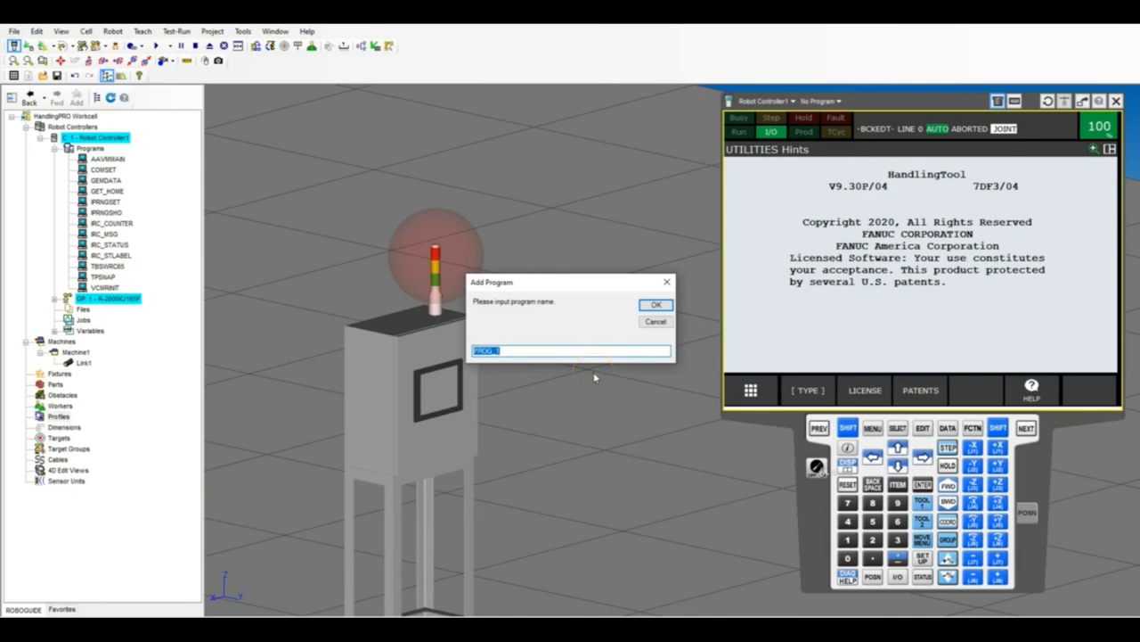
pyautogui.write('RED_LIGHT_')
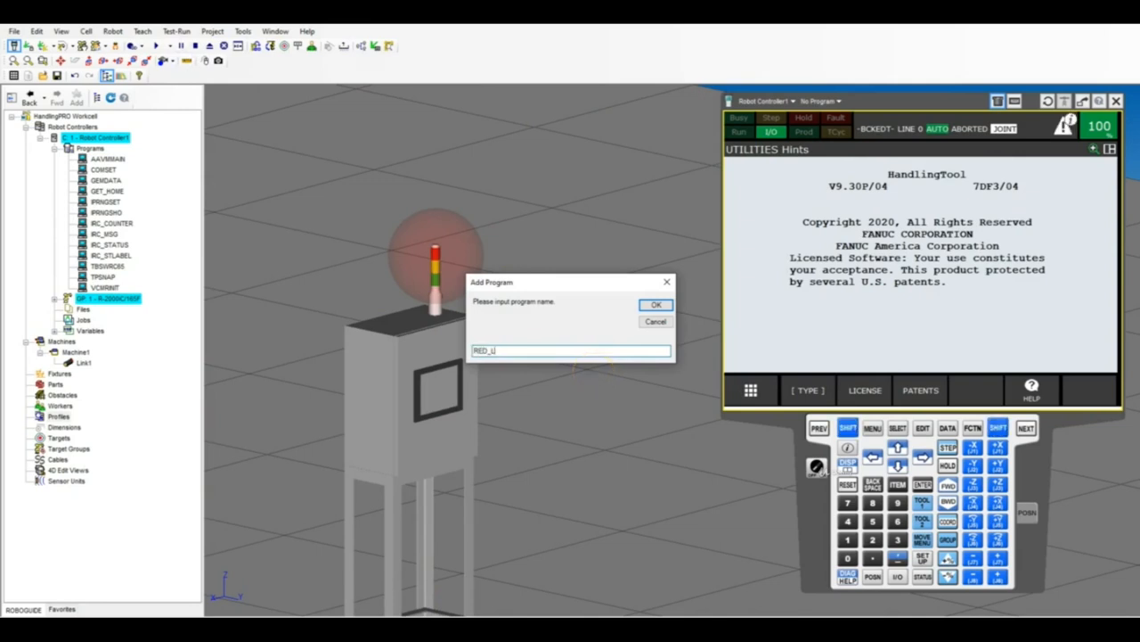
pyautogui.write('BLINKING')
pyautogui.click(656, 305)
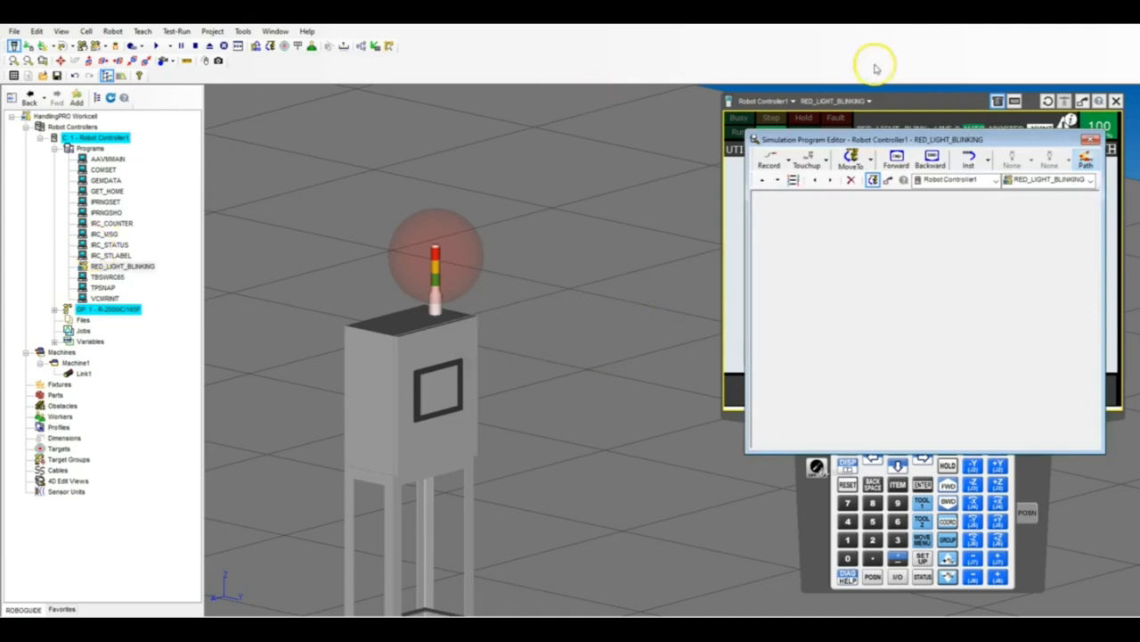
# Insert a DO[1]=ON instruction followed by a 1.00-second WAIT in the RED_LIGHT_BLINKING program.
pyautogui.click(989, 161)
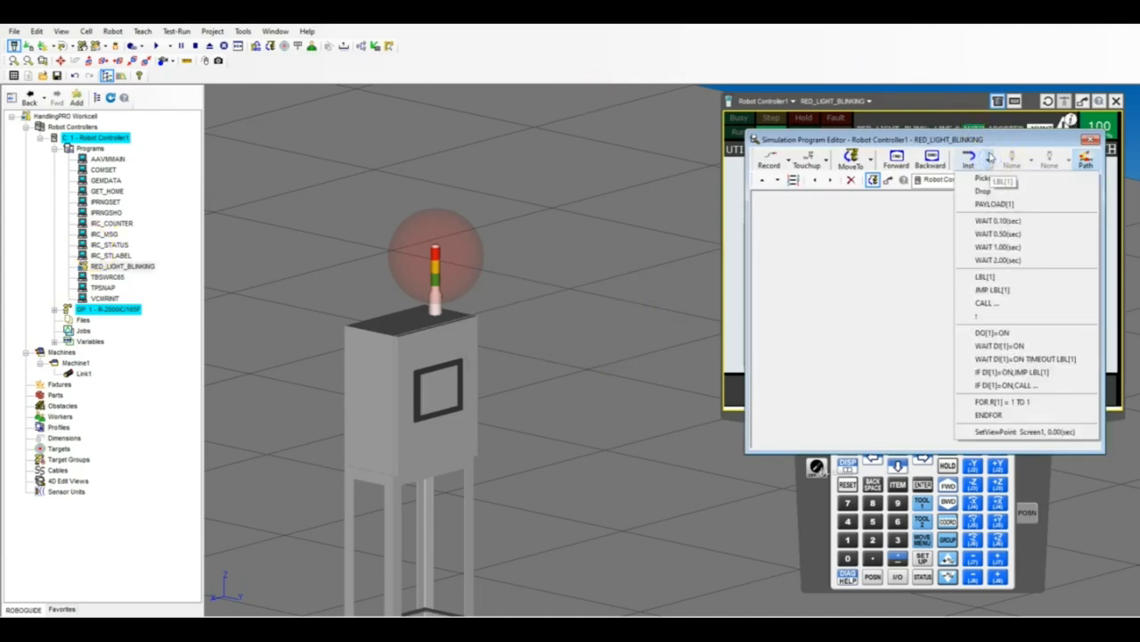
pyautogui.click(993, 335)
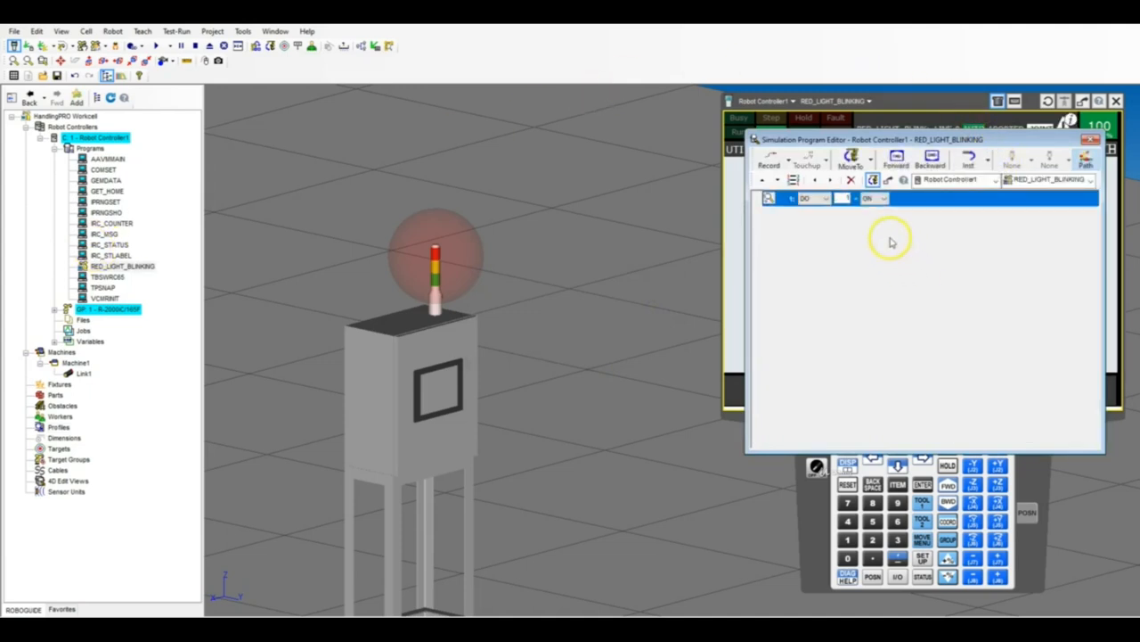
pyautogui.click(968, 162)
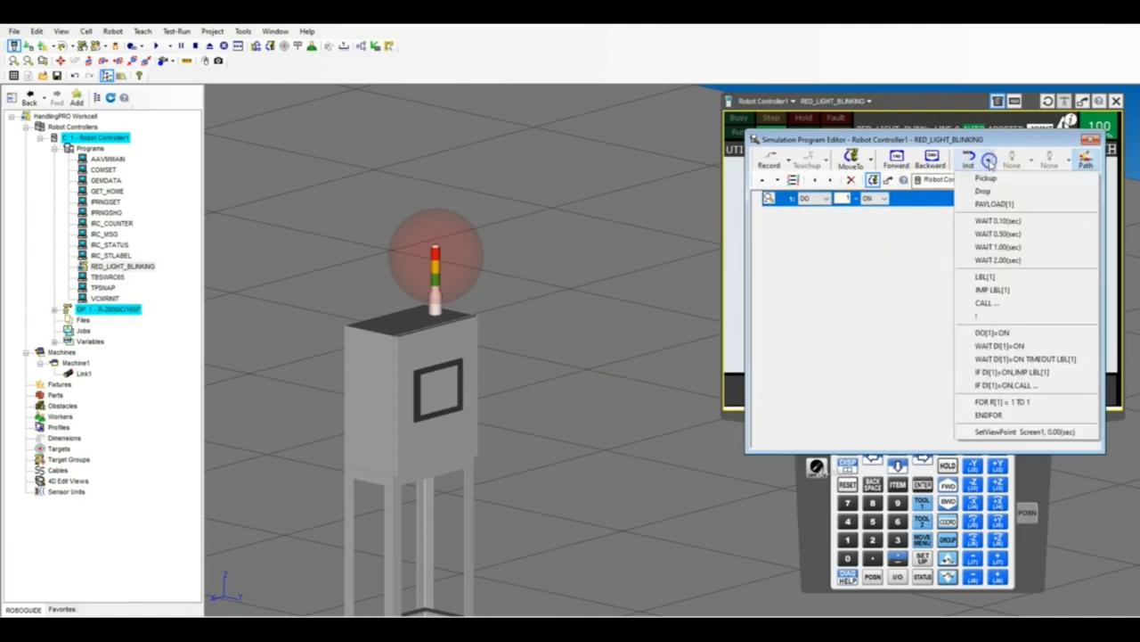
pyautogui.click(1011, 248)
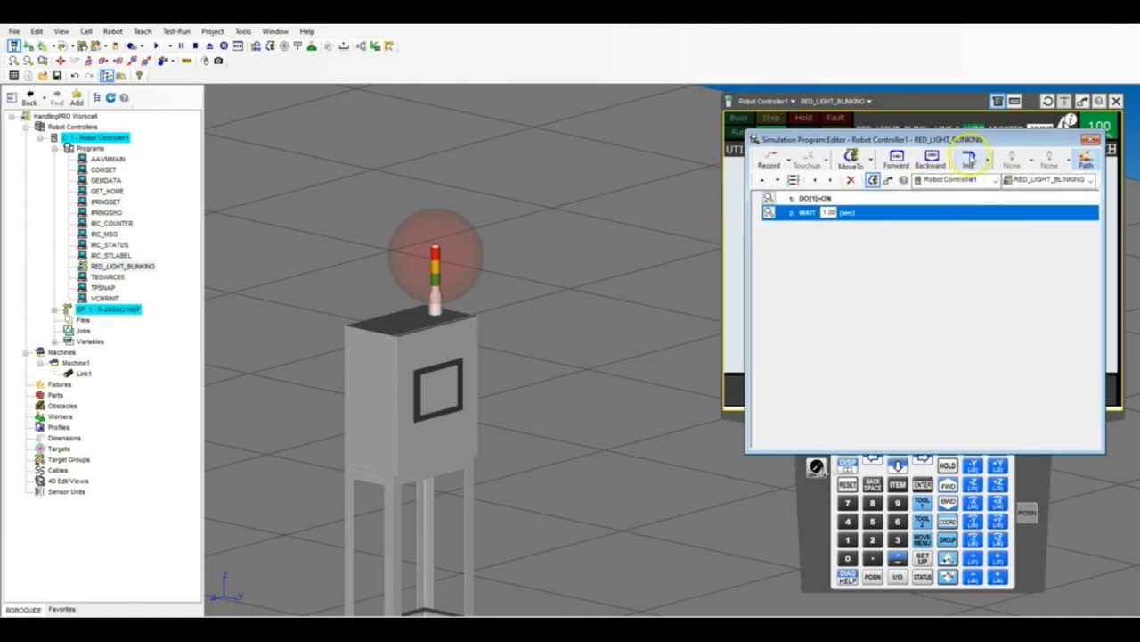
# Add a DO[1]=OFF instruction followed by another 1.00-second WAIT after the existing program lines.
pyautogui.click(987, 160)
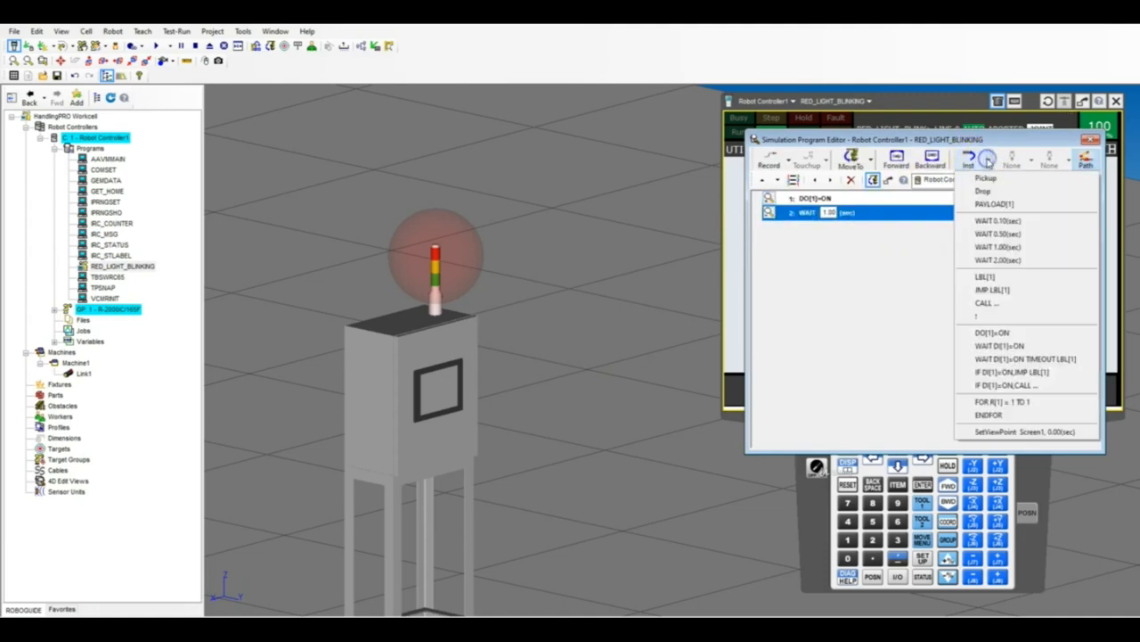
pyautogui.click(1013, 333)
pyautogui.click(877, 226)
pyautogui.click(886, 241)
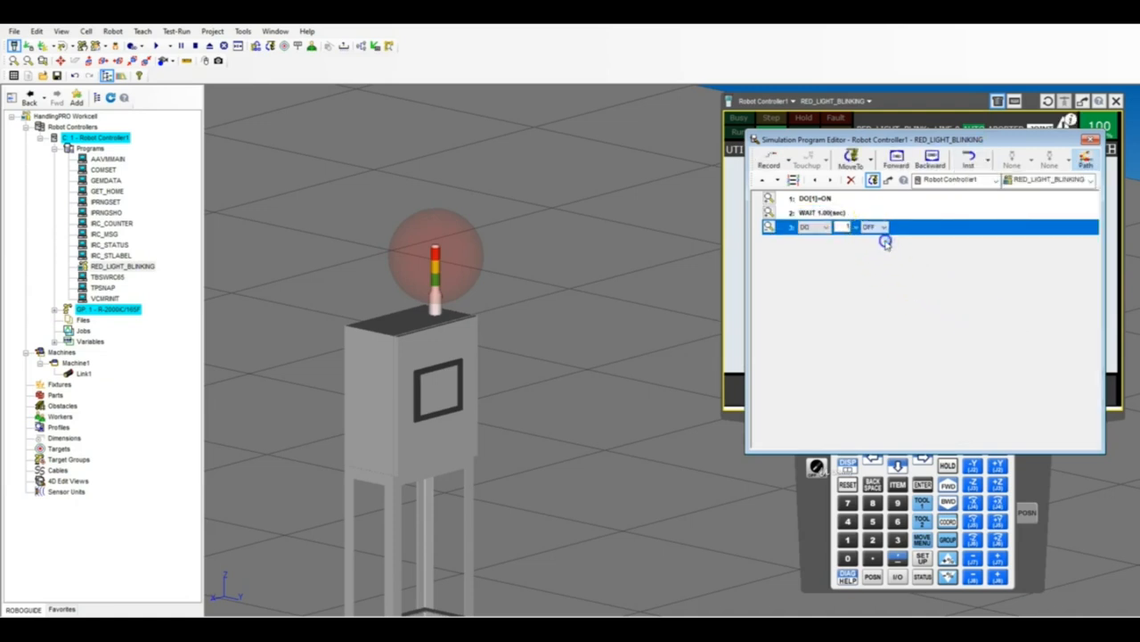
pyautogui.click(988, 160)
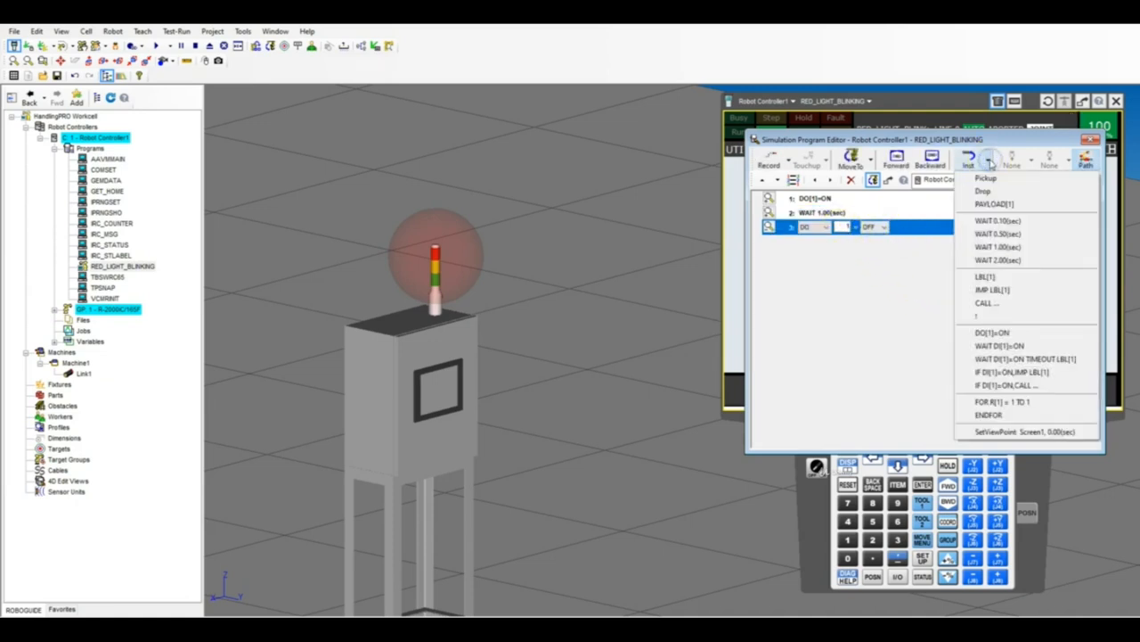
pyautogui.click(998, 247)
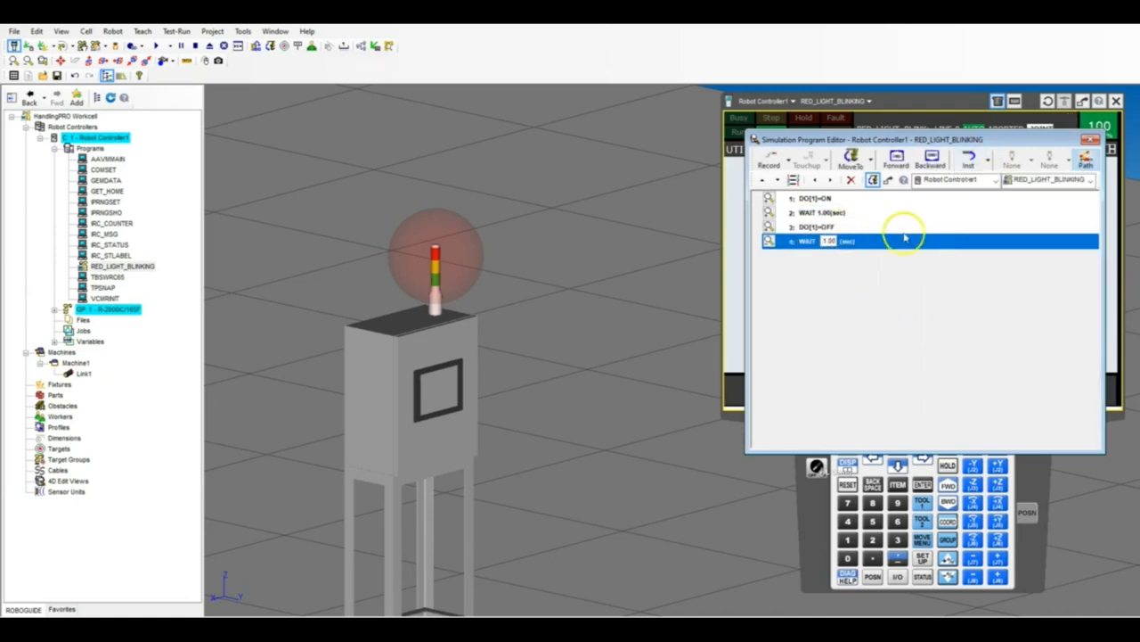
# Add JMP LBL[1] at the program's end and place LBL[1] as its first line to loop the blinking.
pyautogui.click(991, 161)
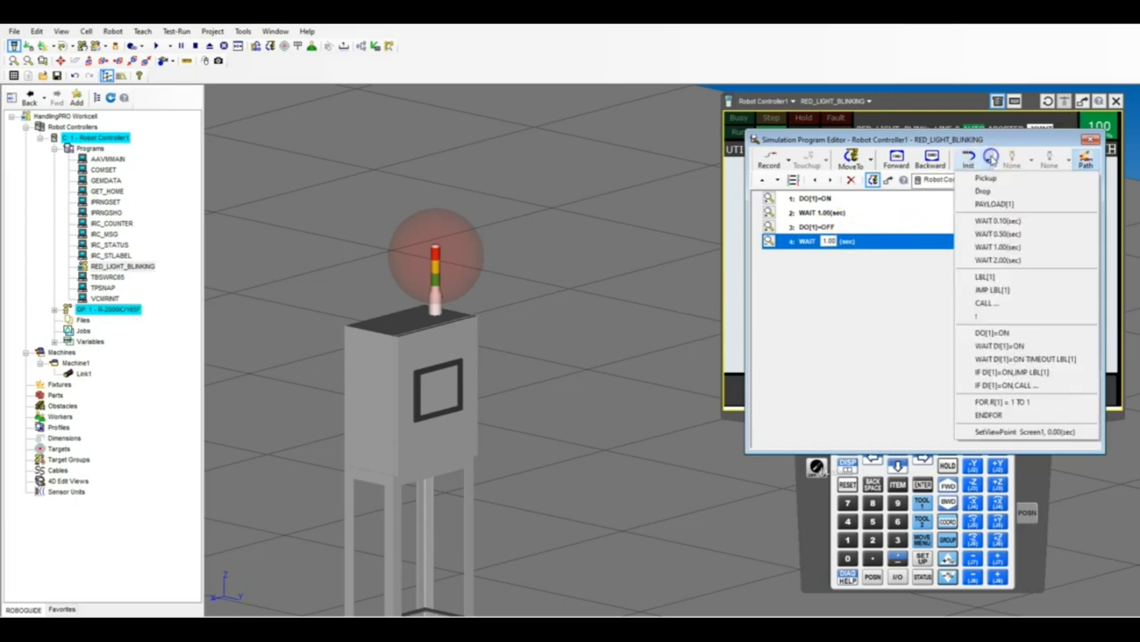
pyautogui.click(1014, 293)
pyautogui.click(989, 159)
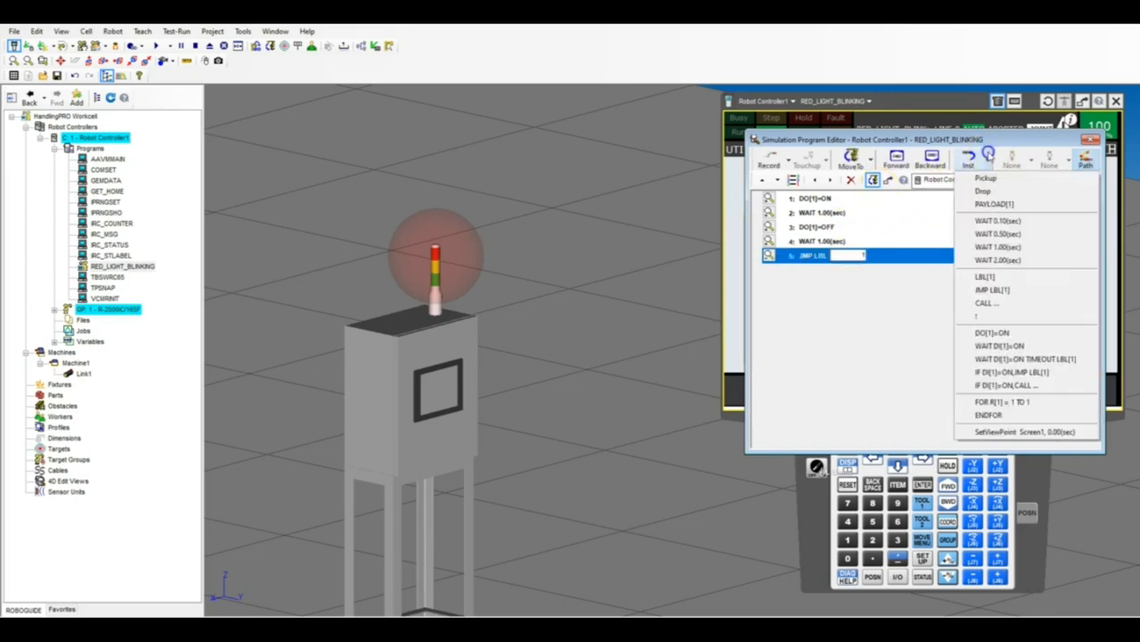
pyautogui.click(985, 276)
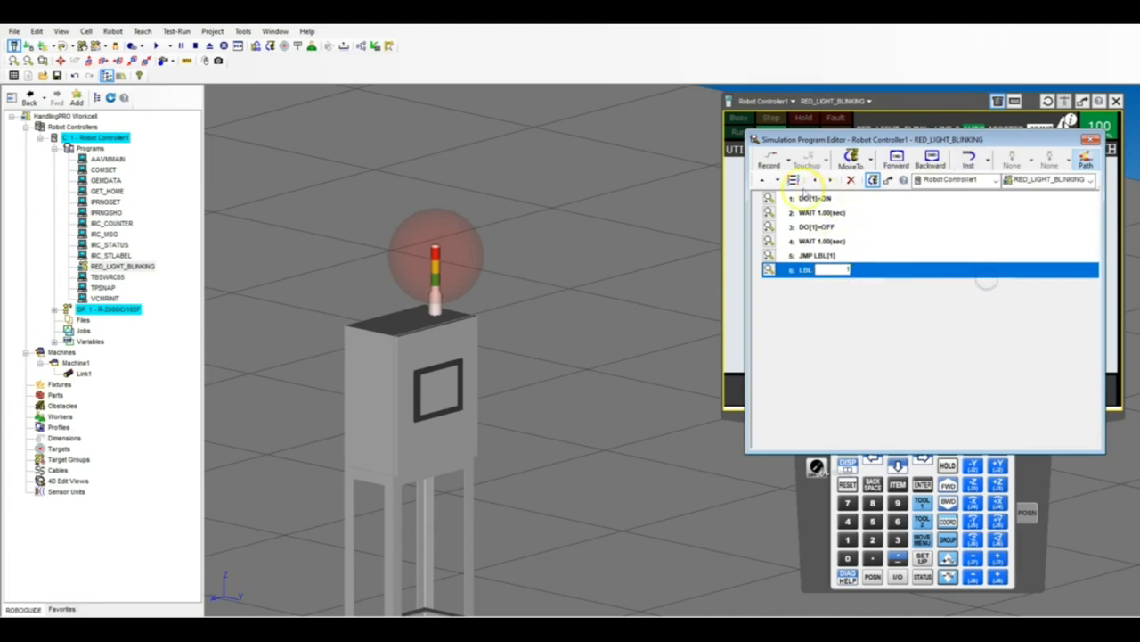
pyautogui.click(763, 179)
pyautogui.click(763, 179)
pyautogui.click(763, 179)
pyautogui.click(762, 179)
pyautogui.click(763, 179)
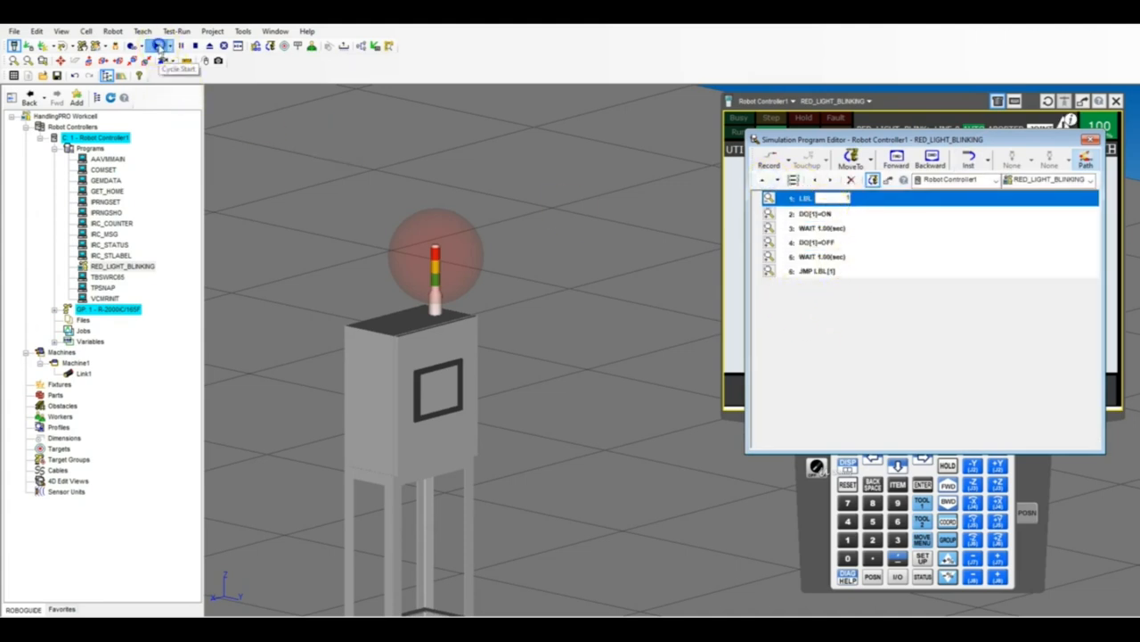
# Run RED_LIGHT_BLINKING to watch the red sphere blink, stop the run and close the program editor.
pyautogui.click(158, 45)
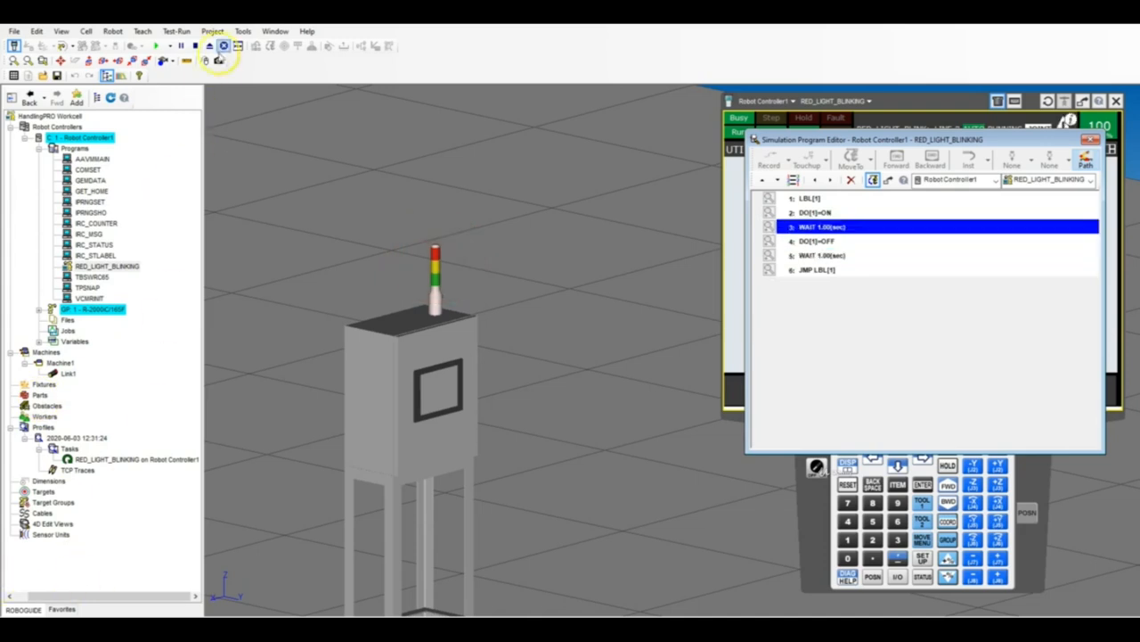
pyautogui.click(196, 45)
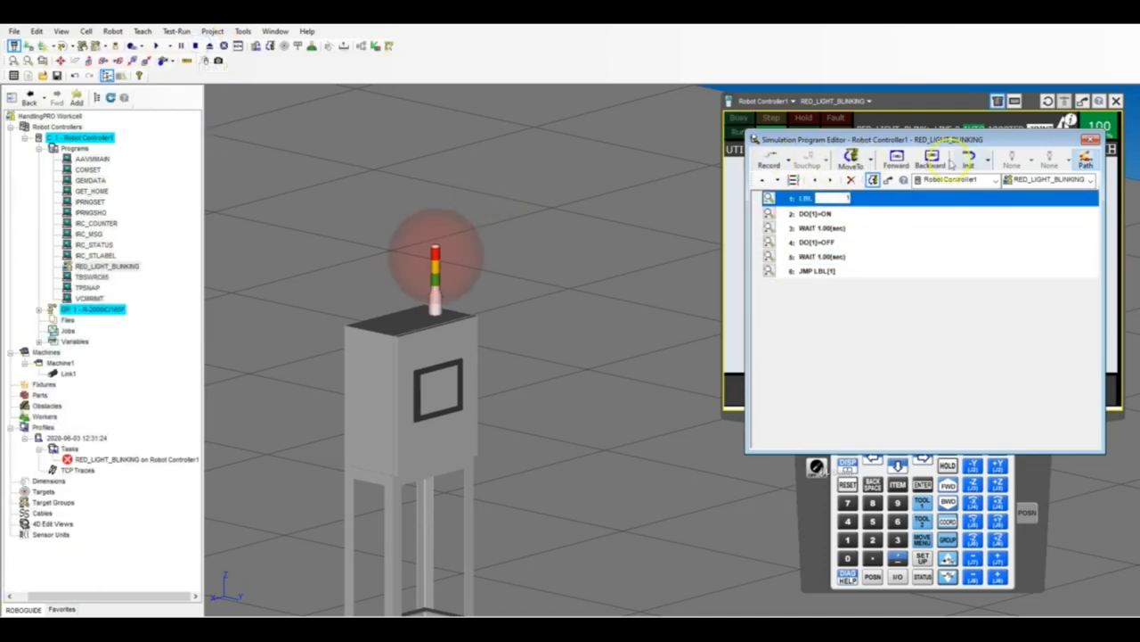
pyautogui.click(1089, 140)
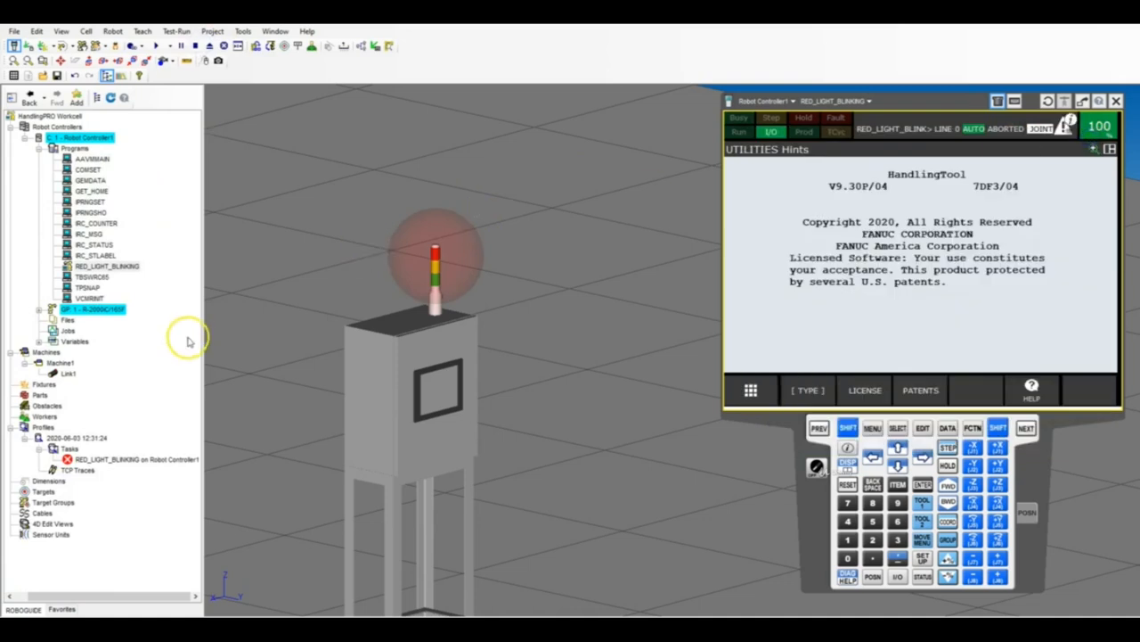
# Rename the operation panel machine Machine1 as STATION.
pyautogui.rightClick(61, 364)
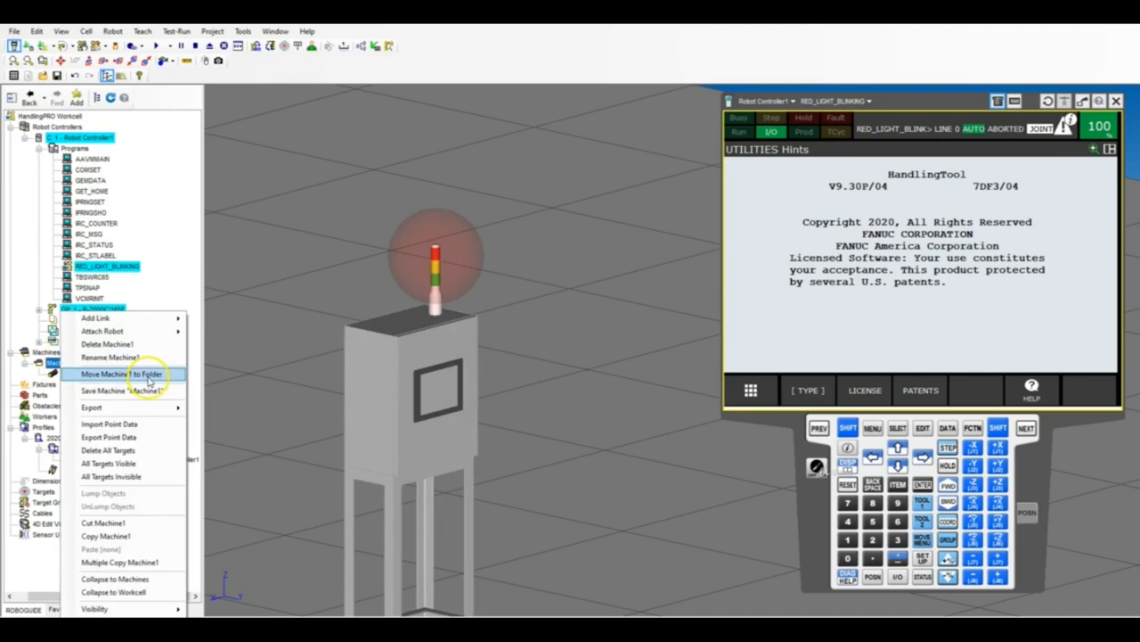
pyautogui.click(47, 363)
pyautogui.doubleClick(48, 363)
pyautogui.moveTo(276, 218); pyautogui.dragTo(214, 217)
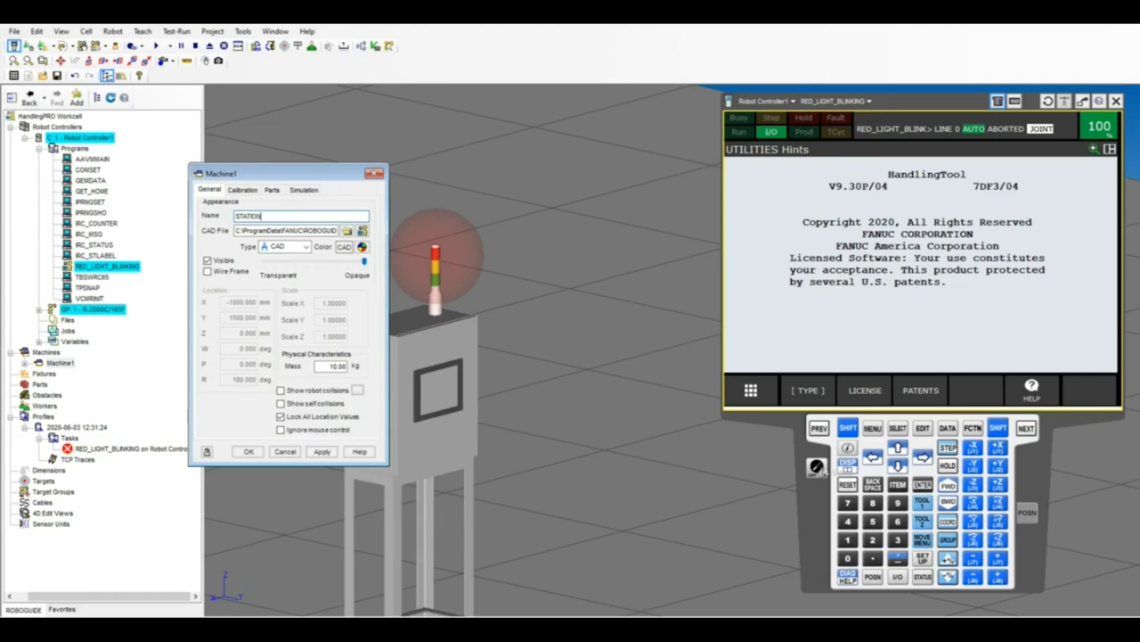
pyautogui.click(249, 452)
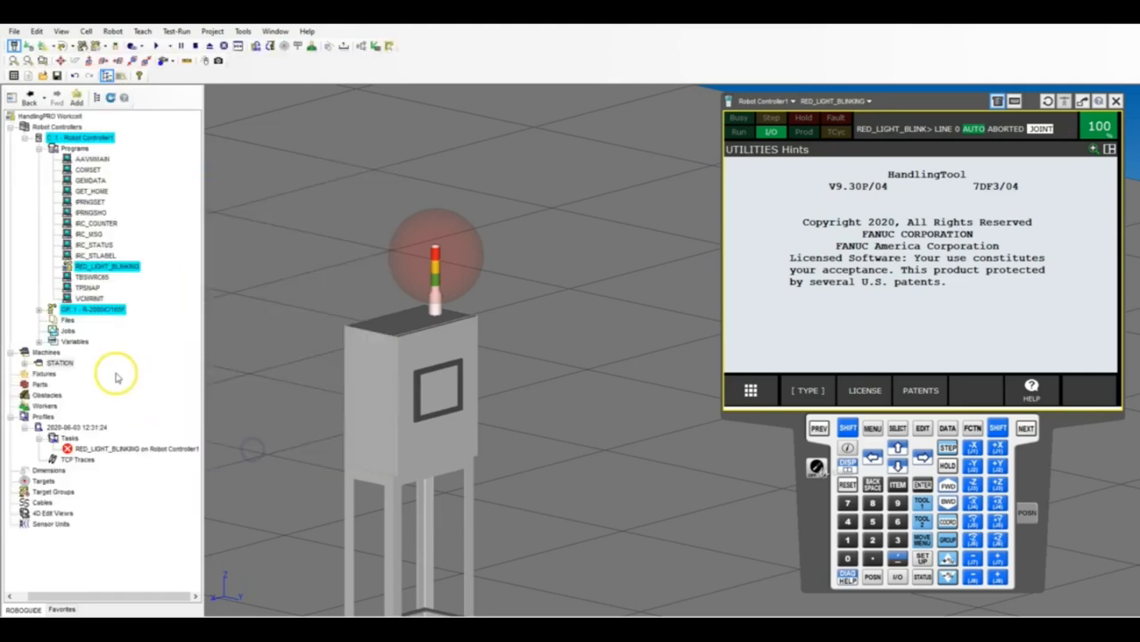
# Rename the STATION machine's Link1 as RED_LIGHT.
pyautogui.click(25, 363)
pyautogui.rightClick(59, 373)
pyautogui.click(55, 374)
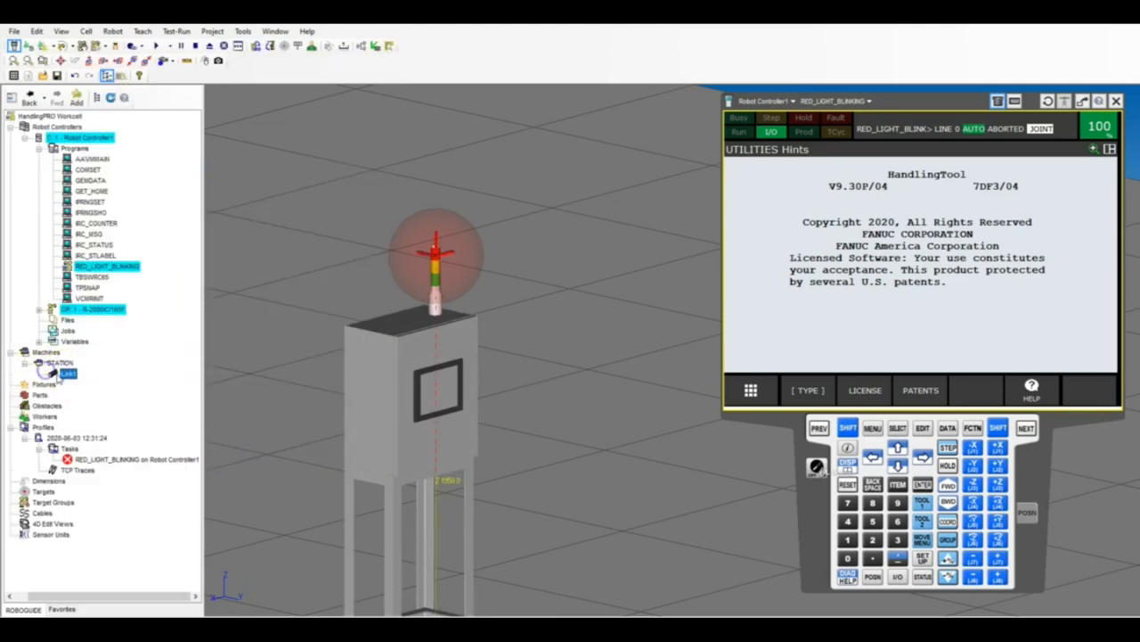
pyautogui.doubleClick(68, 373)
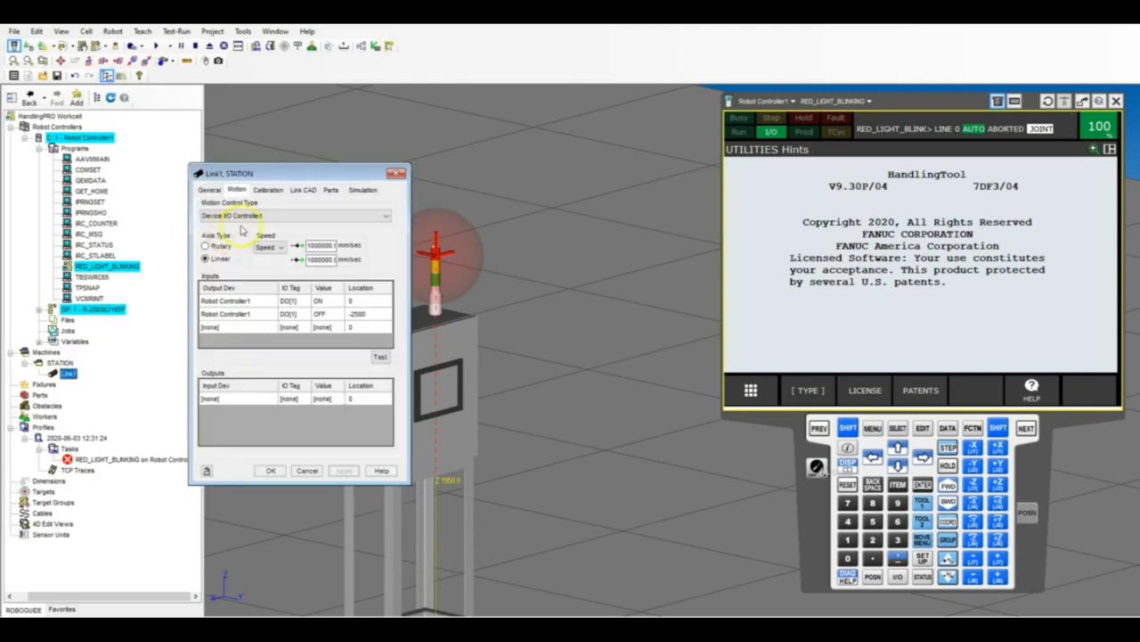
pyautogui.click(209, 189)
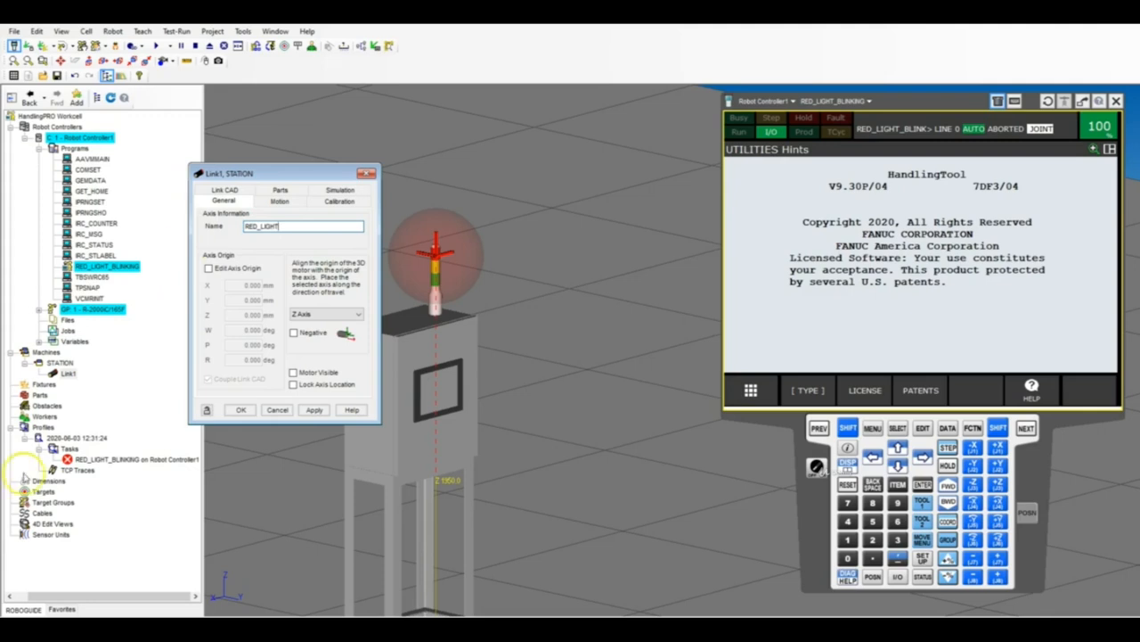
pyautogui.click(314, 410)
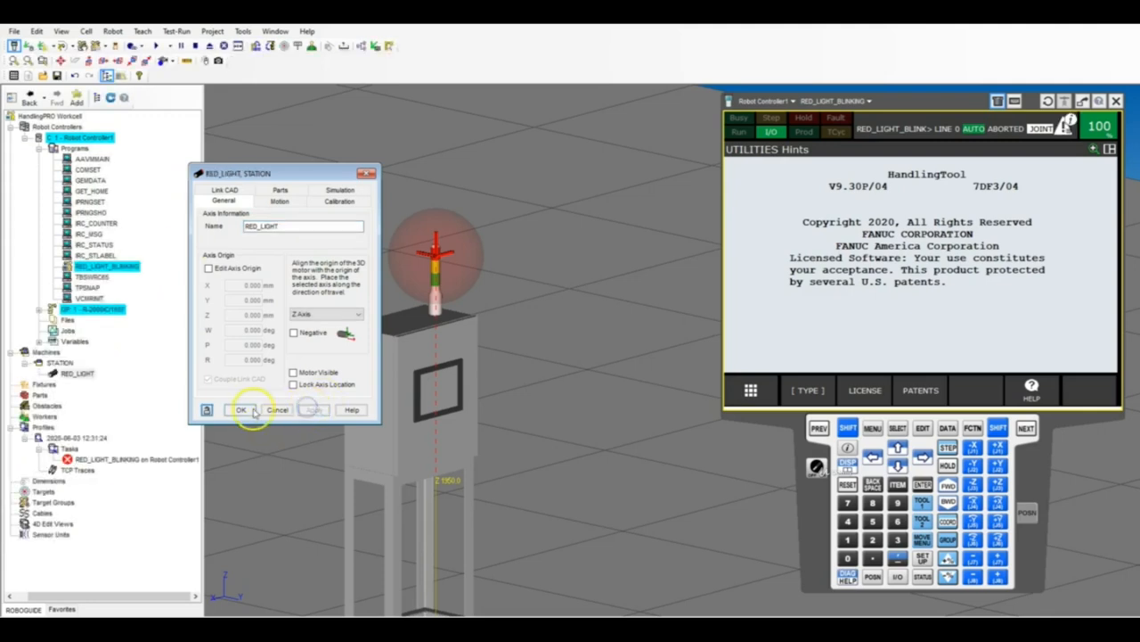
pyautogui.click(240, 410)
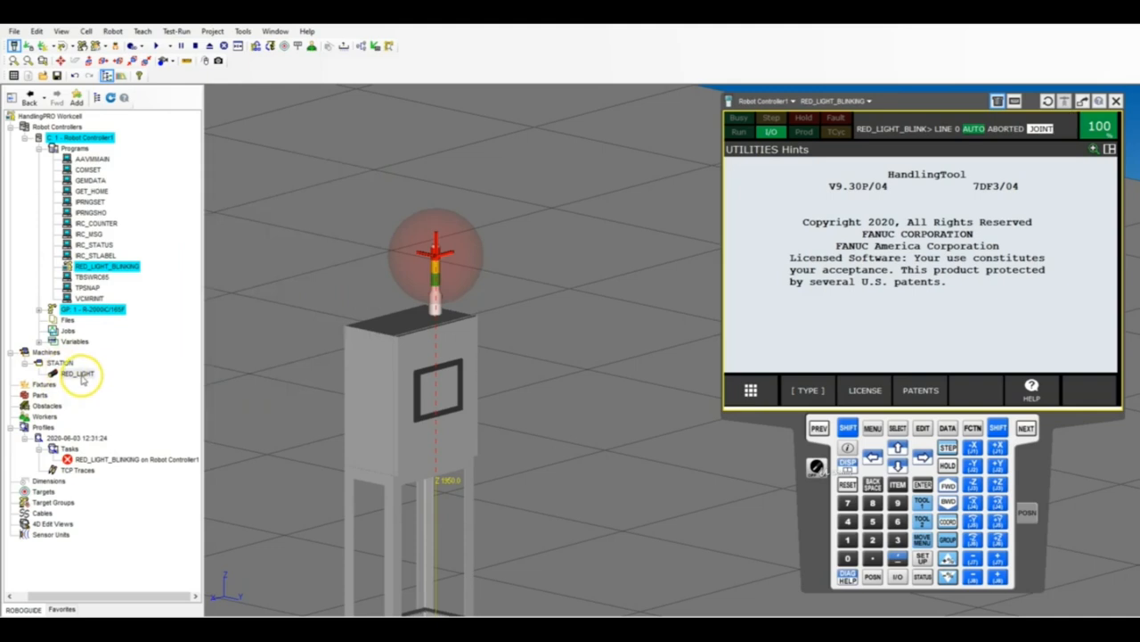
# Copy the RED_LIGHT link and paste the copy onto the STATION machine.
pyautogui.rightClick(82, 376)
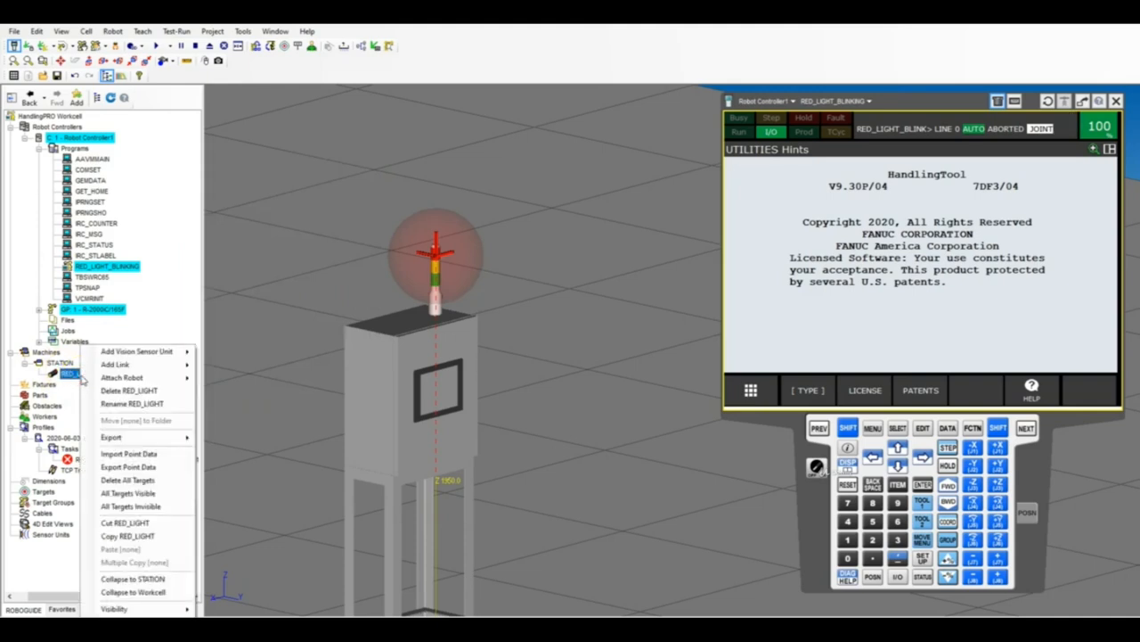
pyautogui.click(147, 535)
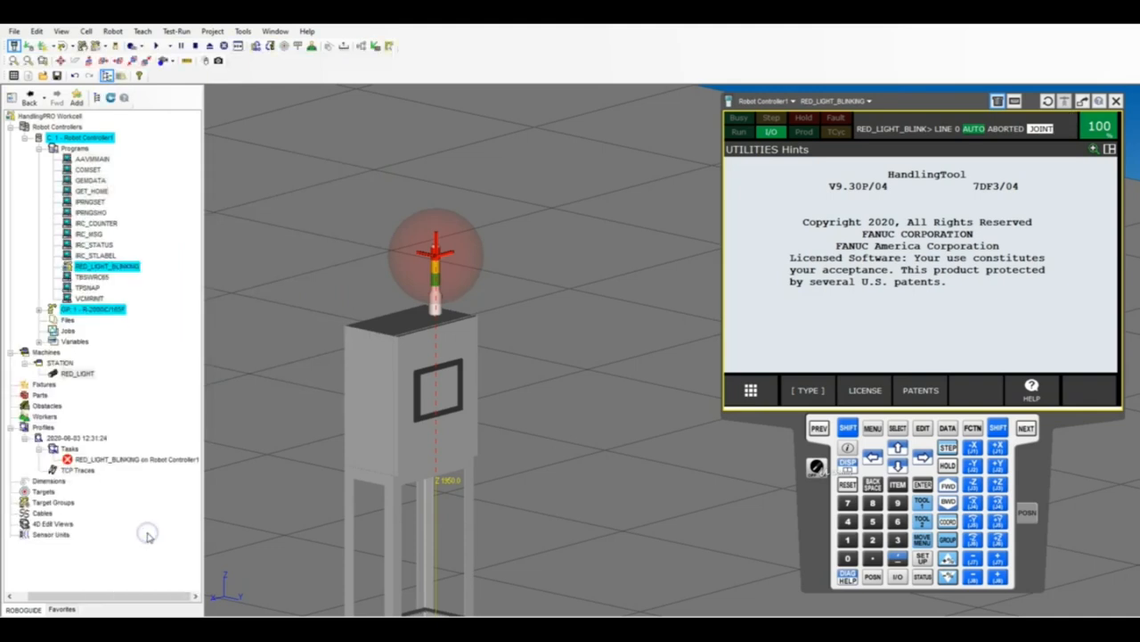
pyautogui.click(59, 363)
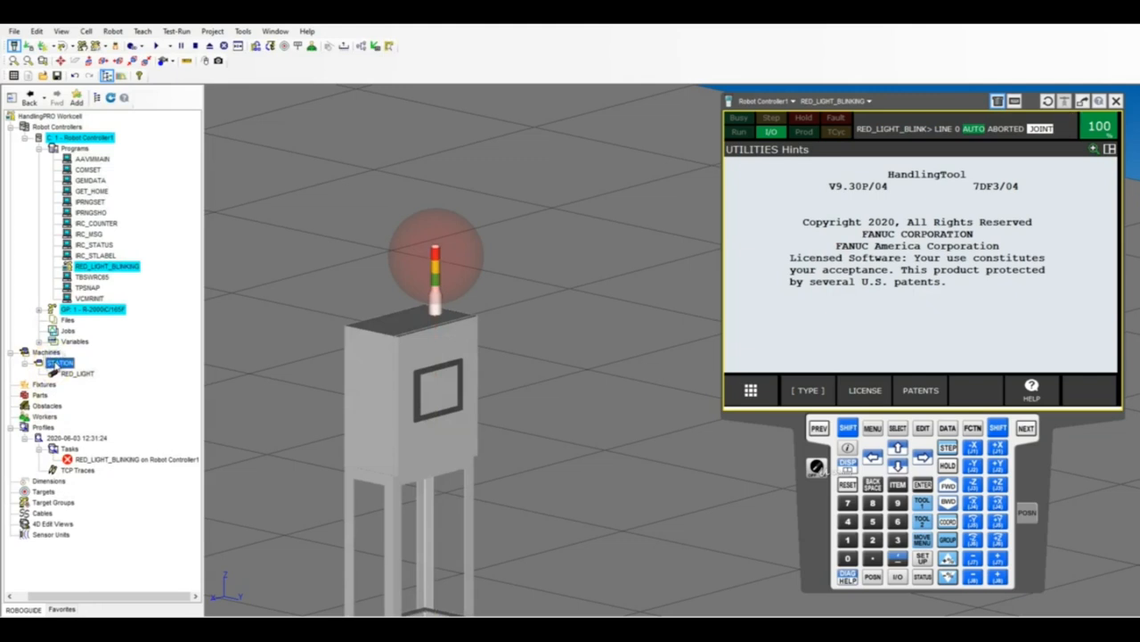
pyautogui.rightClick(57, 360)
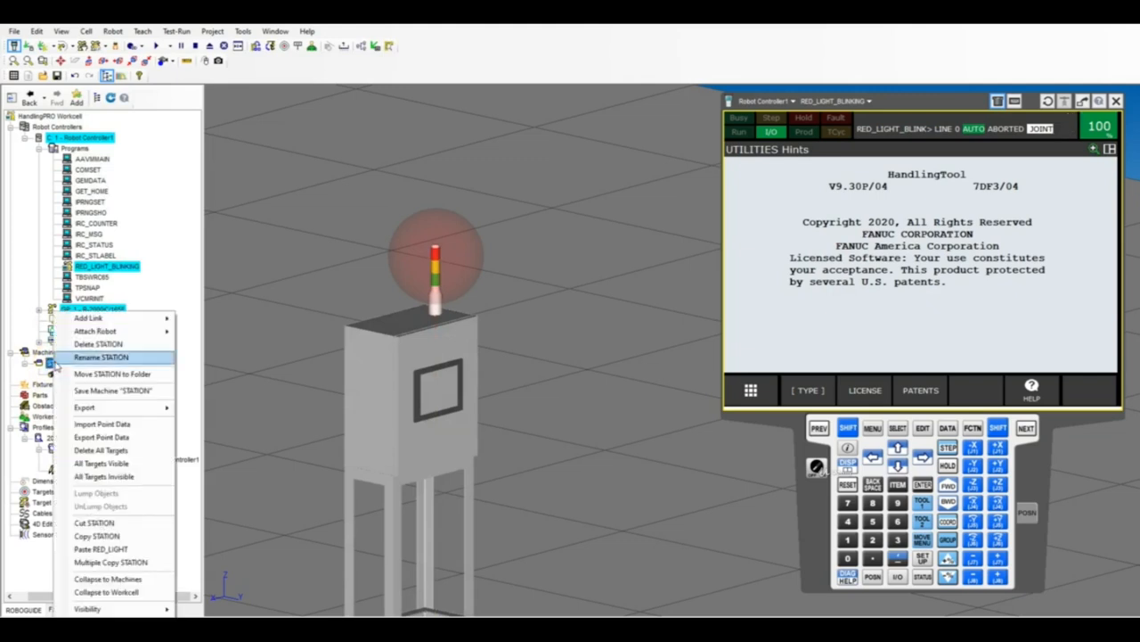
pyautogui.click(102, 550)
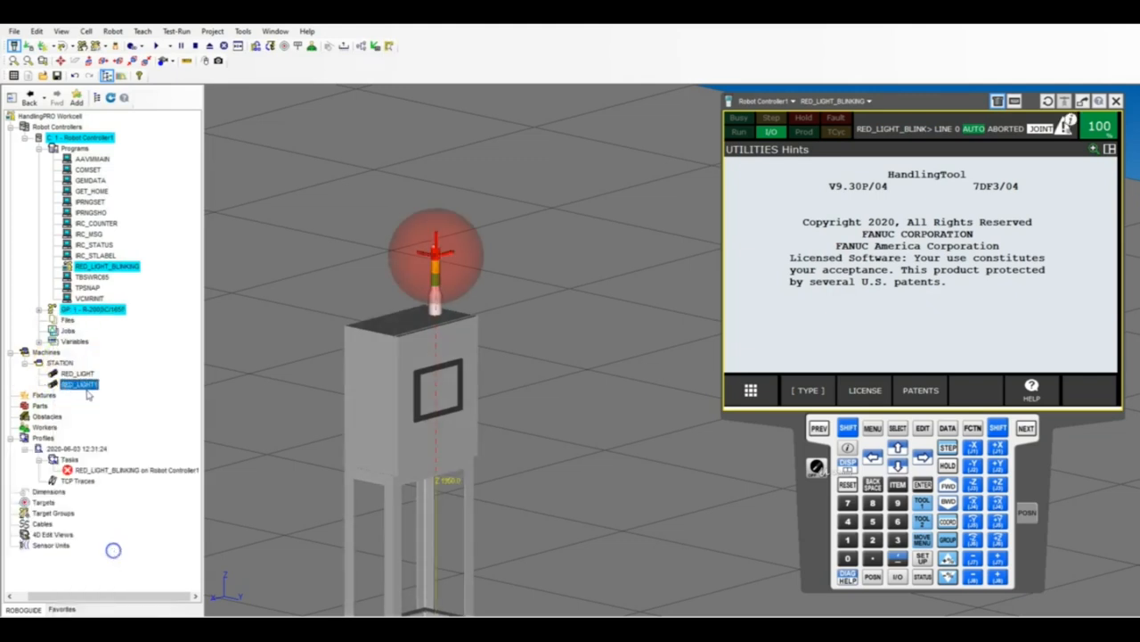
# Rename the pasted RED_LIGHT1 link as YELLOW_LIGHT in its properties.
pyautogui.click(88, 386)
pyautogui.rightClick(88, 384)
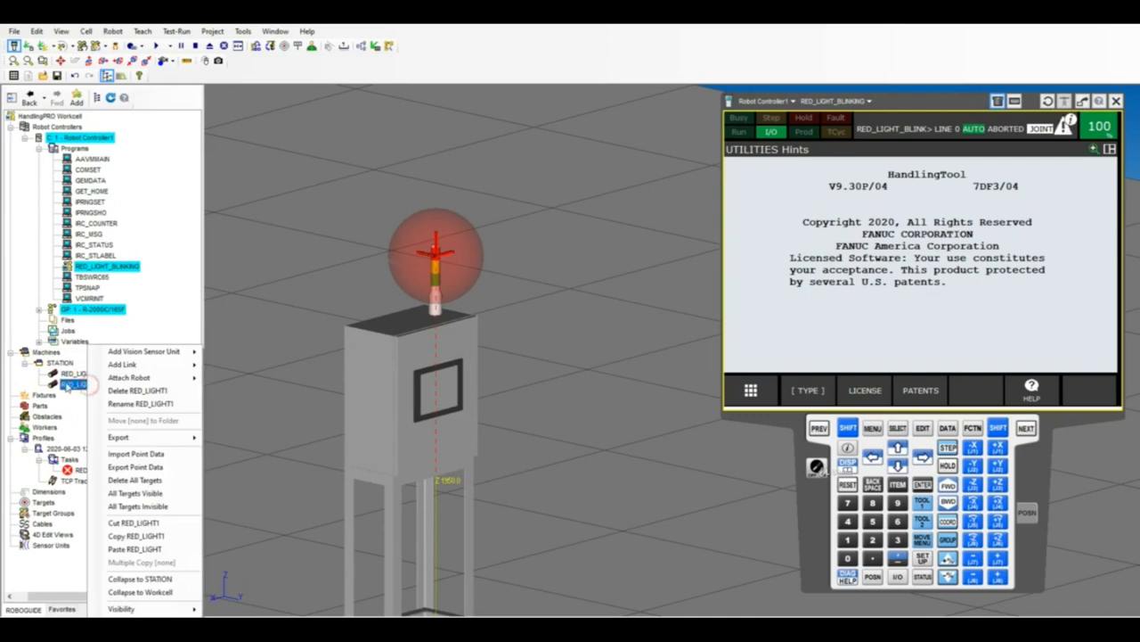
pyautogui.click(61, 383)
pyautogui.doubleClick(62, 383)
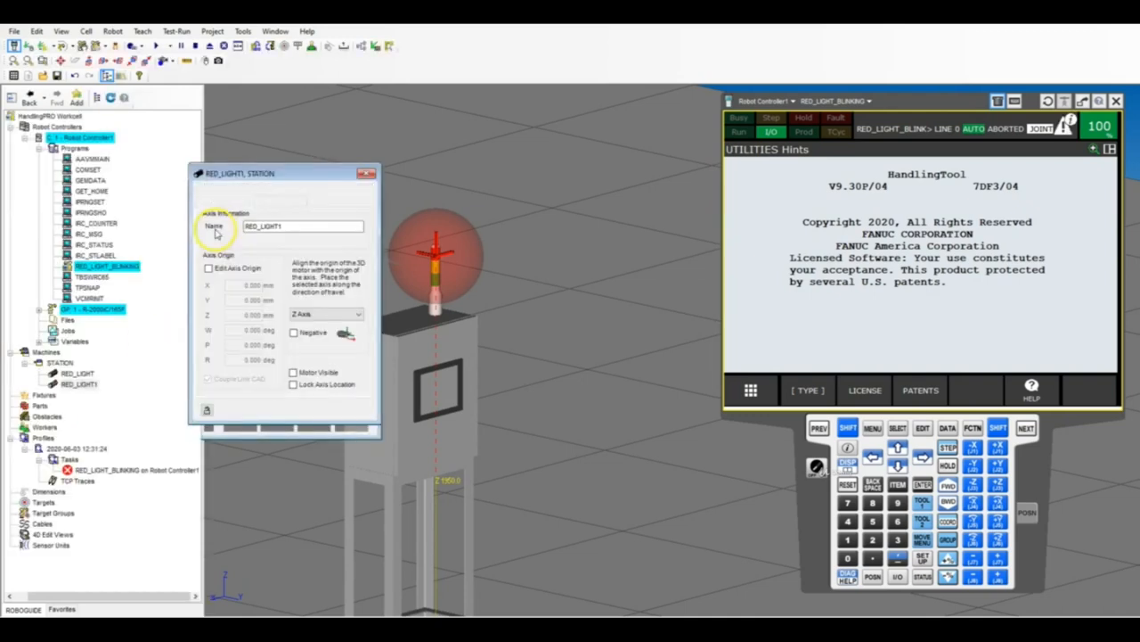
pyautogui.click(287, 228)
pyautogui.moveTo(284, 226); pyautogui.dragTo(279, 227)
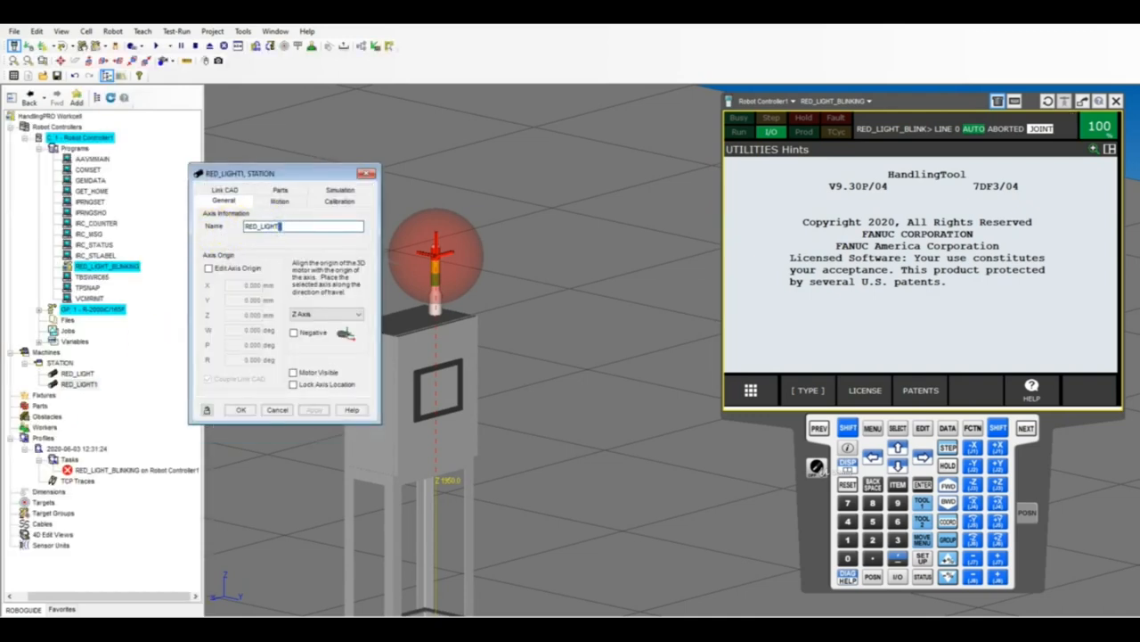
pyautogui.press('BackSpace')
pyautogui.click(254, 251)
pyautogui.write('YELLOW')
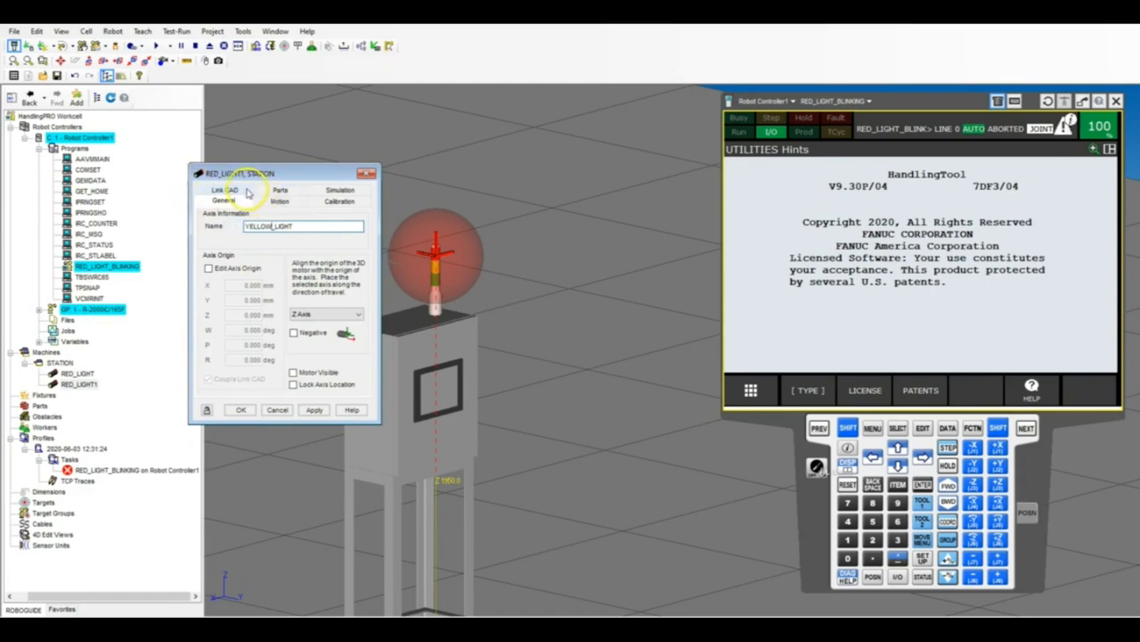
# Change the color of the copied link's sphere to yellow.
pyautogui.click(234, 191)
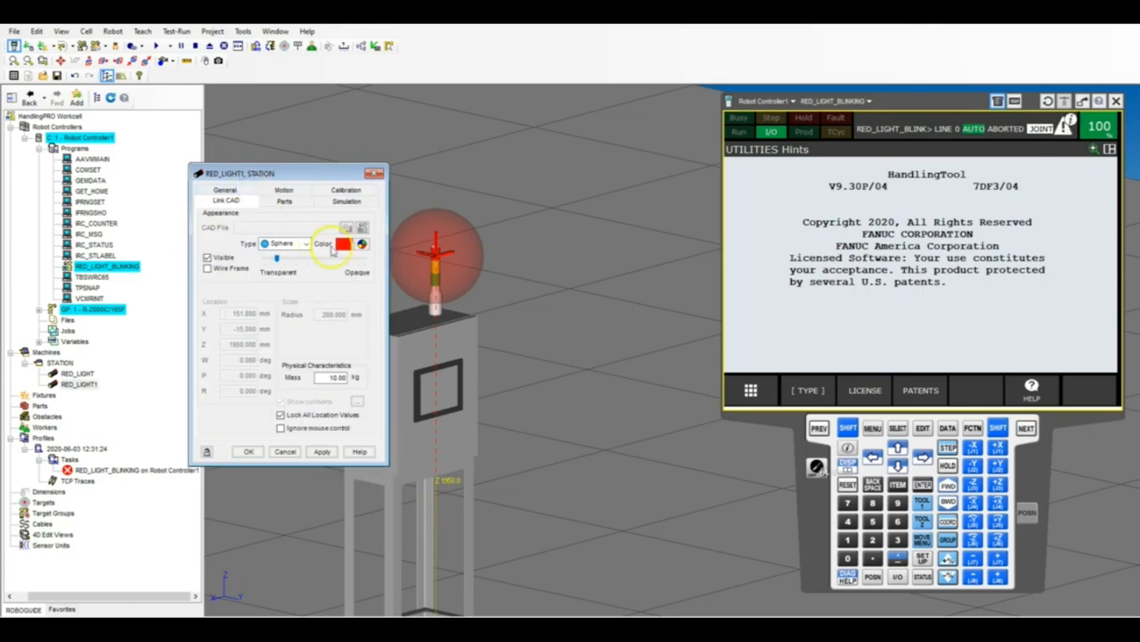
pyautogui.click(363, 245)
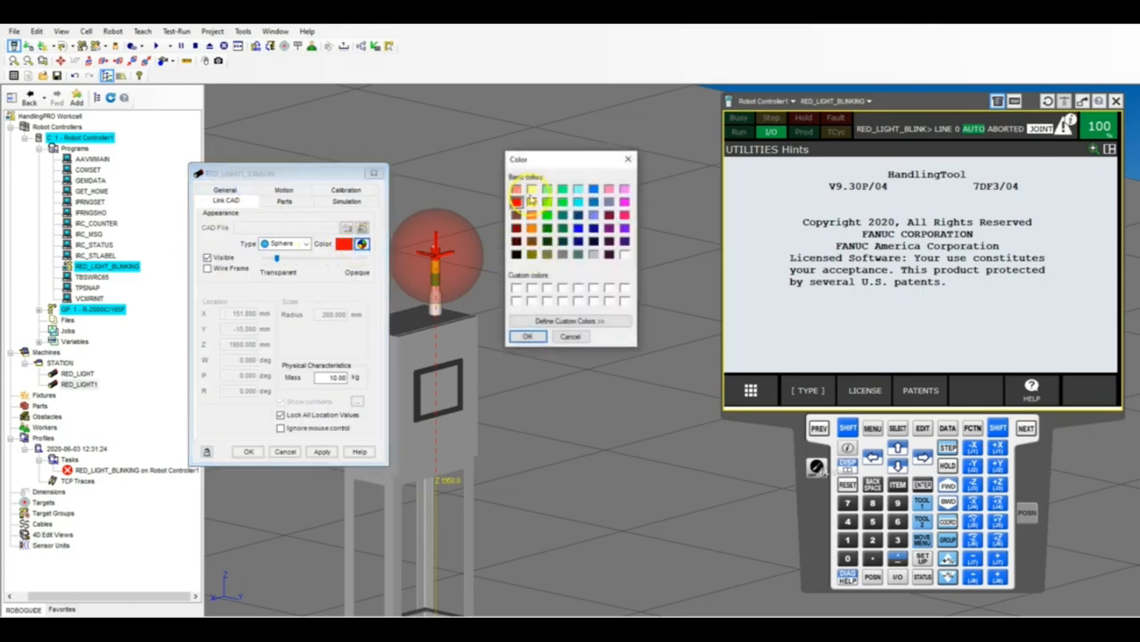
pyautogui.click(531, 203)
pyautogui.click(528, 336)
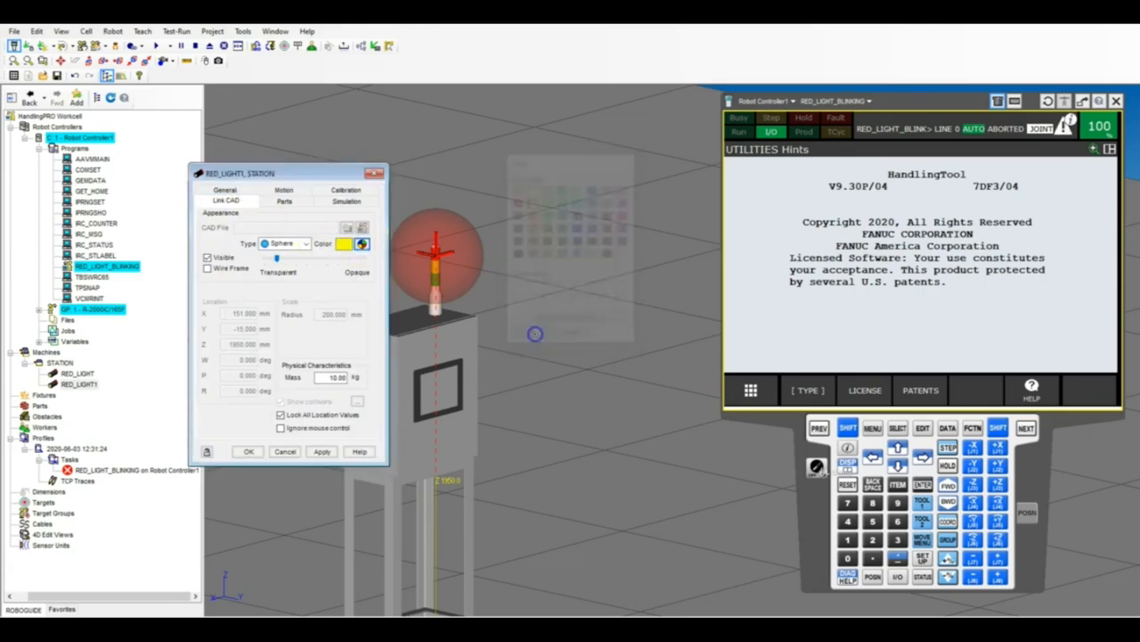
# Unlock YELLOW_LIGHT's location values, set its Z location to 1600 mm and close its properties.
pyautogui.click(281, 415)
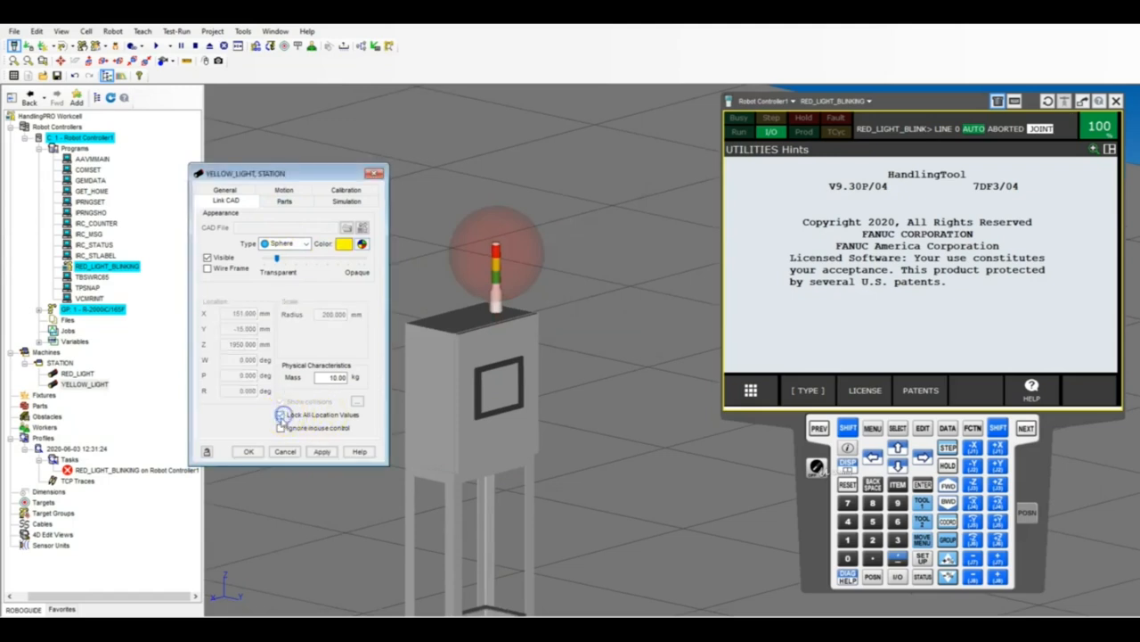
pyautogui.click(234, 344)
pyautogui.moveTo(232, 343); pyautogui.dragTo(278, 340)
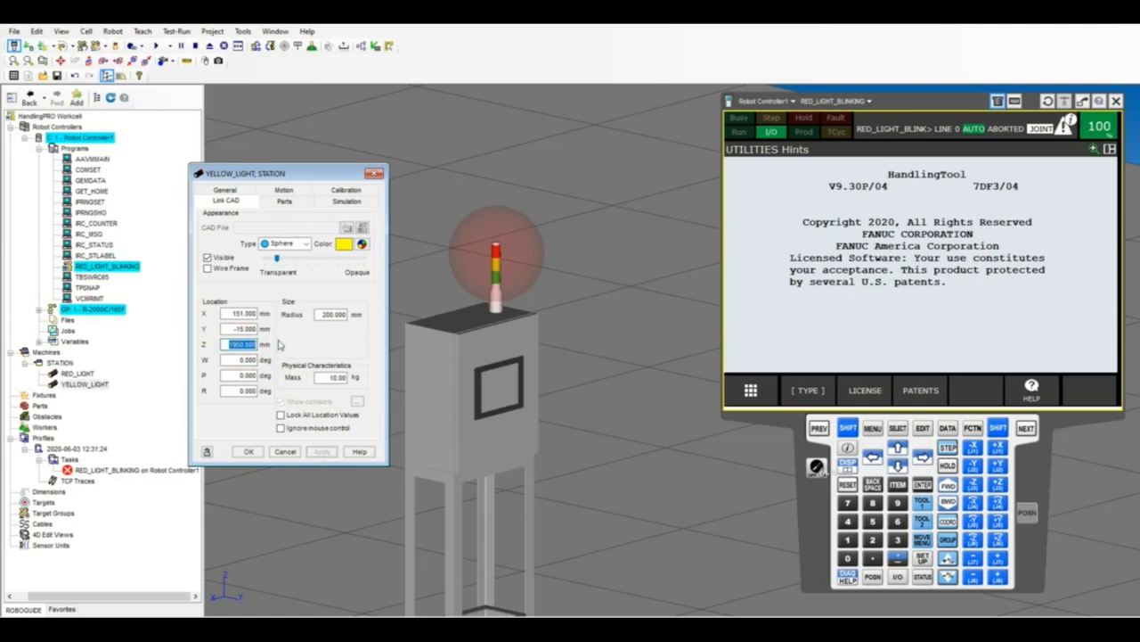
pyautogui.write('1600')
pyautogui.press('Return')
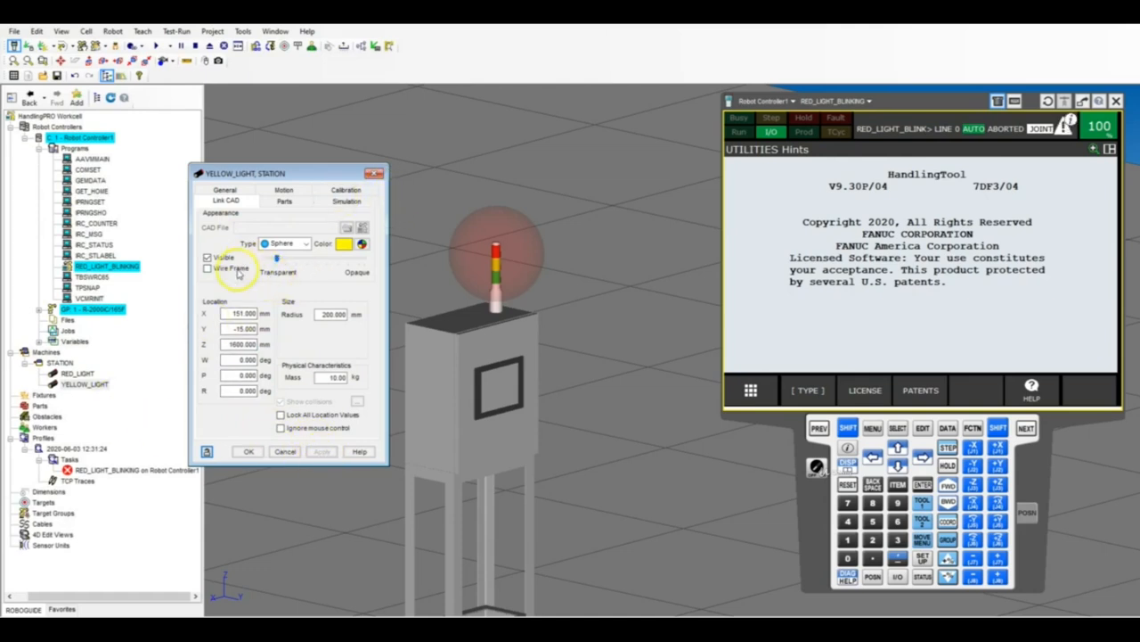
pyautogui.click(375, 173)
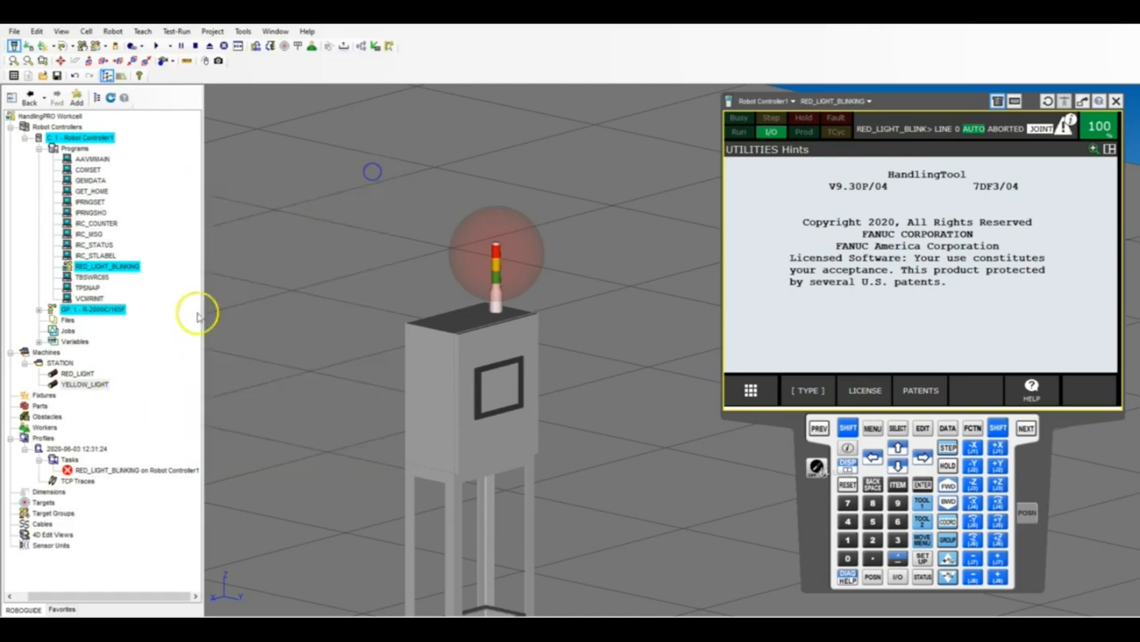
# Hide the RED_LIGHT link of the STATION machine.
pyautogui.rightClick(77, 374)
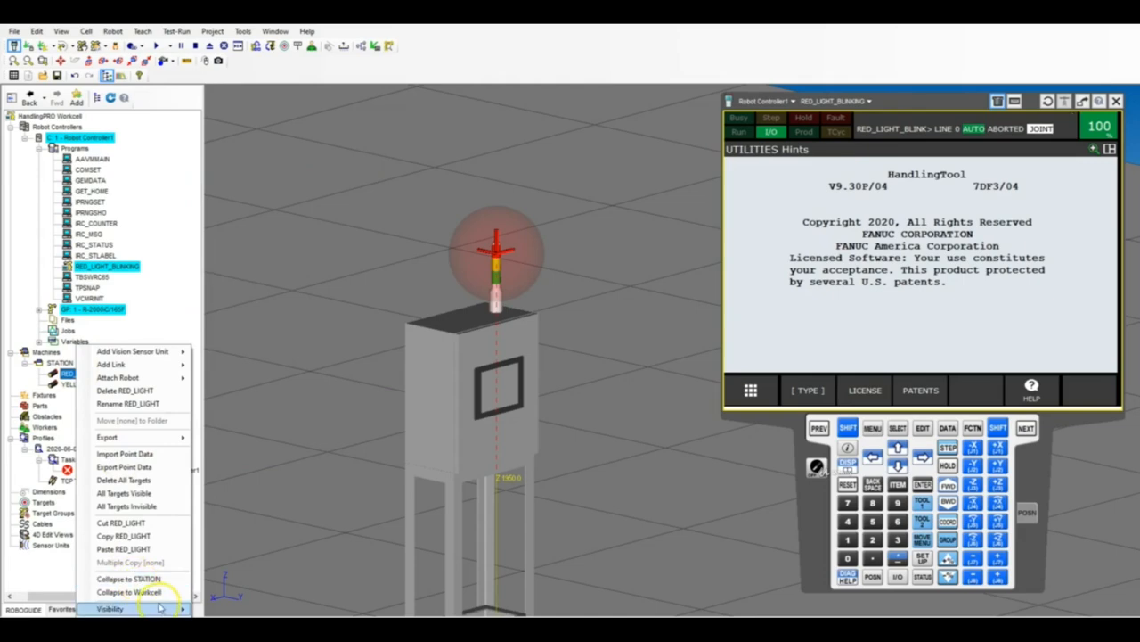
pyautogui.moveTo(109, 608)
pyautogui.click(244, 563)
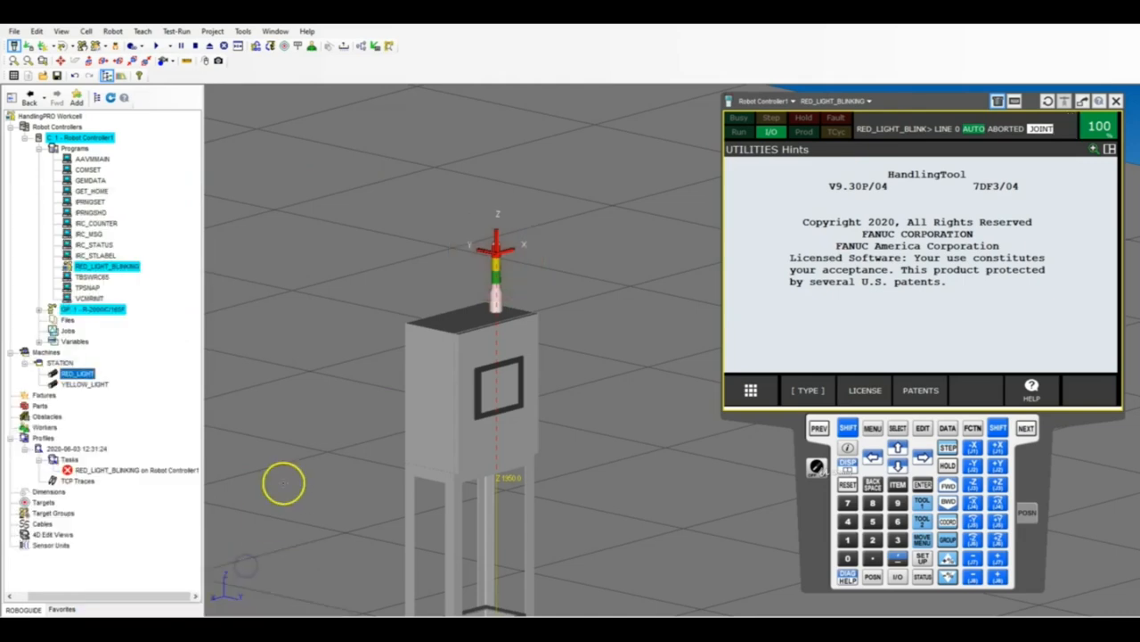
# Reopen YELLOW_LIGHT's properties and test its motion to the DO[2] ON location.
pyautogui.doubleClick(84, 383)
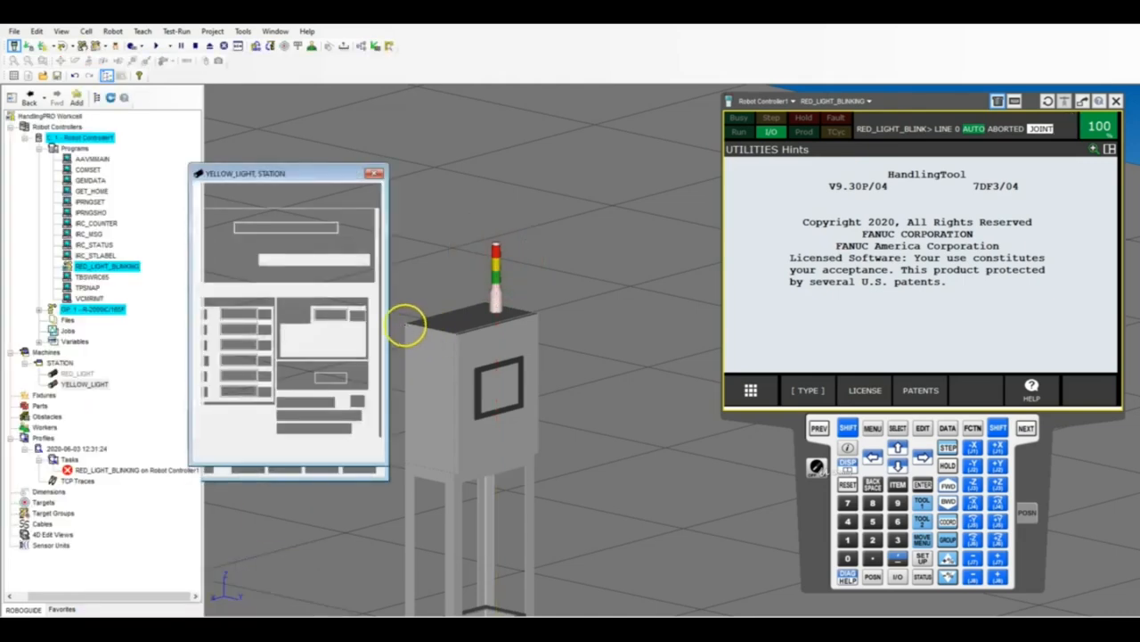
pyautogui.scroll(-5, 443, 298)
pyautogui.moveTo(450, 305); pyautogui.dragTo(475, 386, button='right')
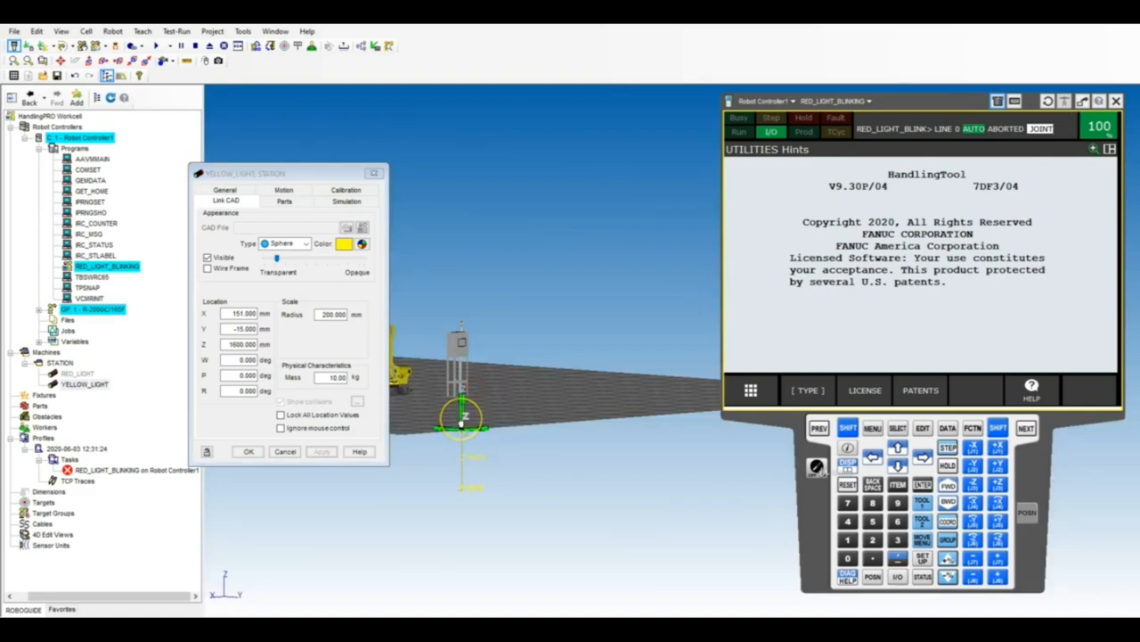
pyautogui.click(283, 190)
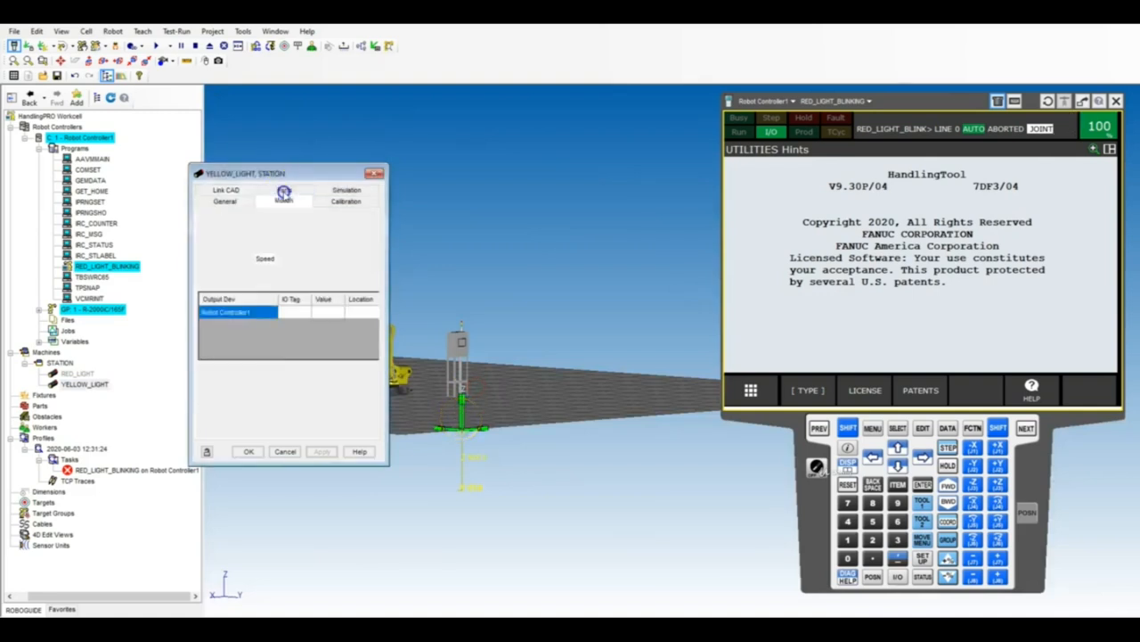
pyautogui.click(377, 302)
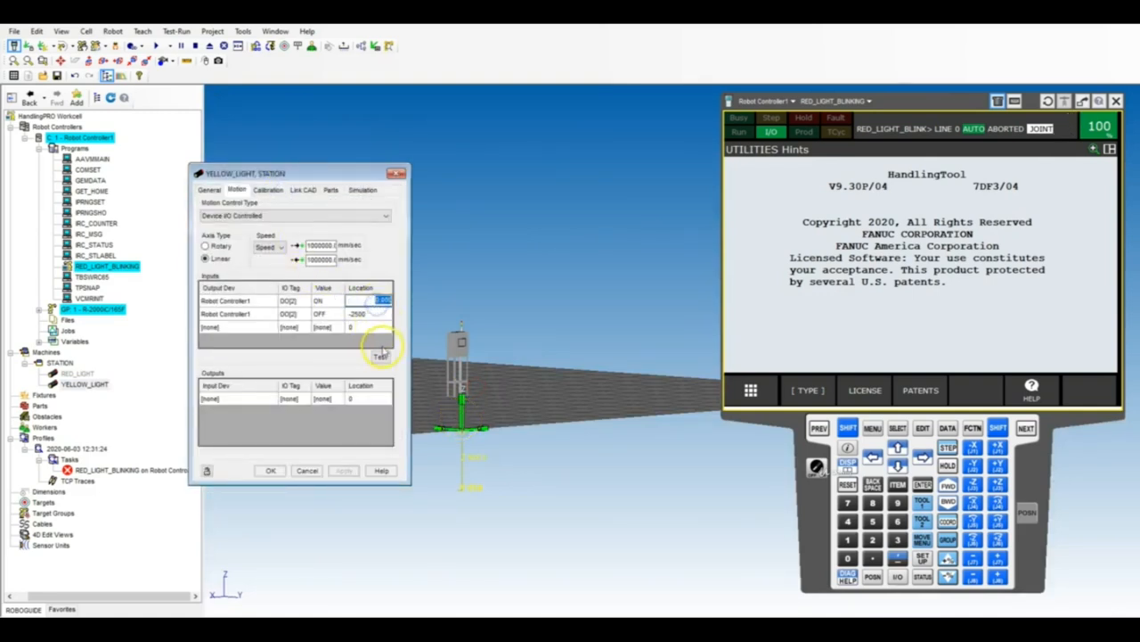
pyautogui.click(380, 356)
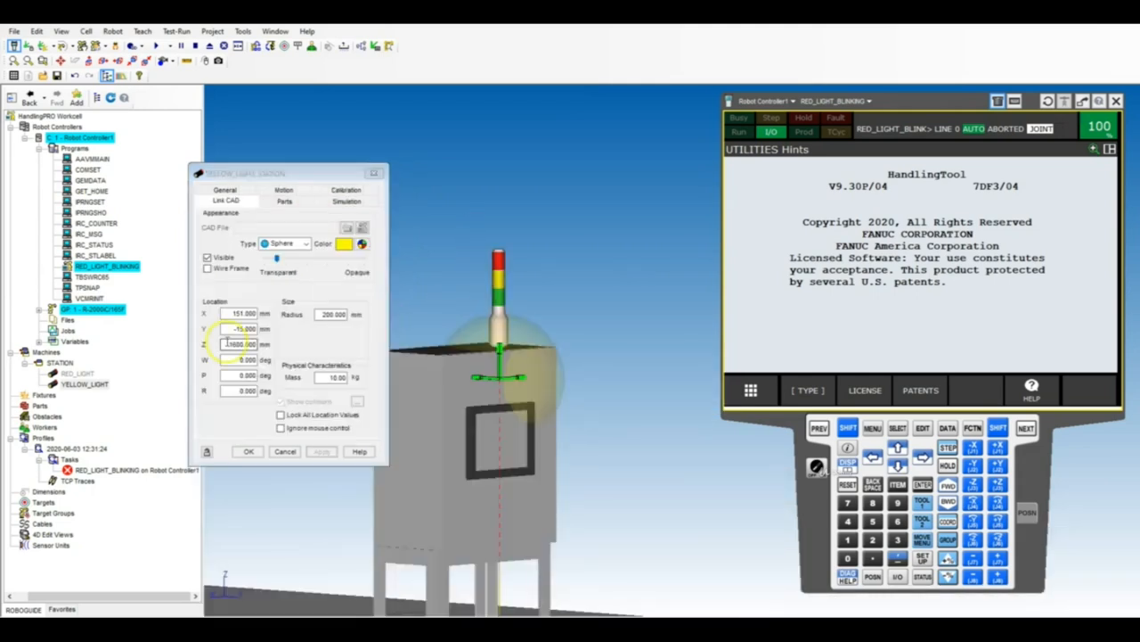
# Raise the YELLOW_LIGHT sphere to Z 1800 mm and finally to Z 1900 mm, around the lamps.
pyautogui.click(228, 343)
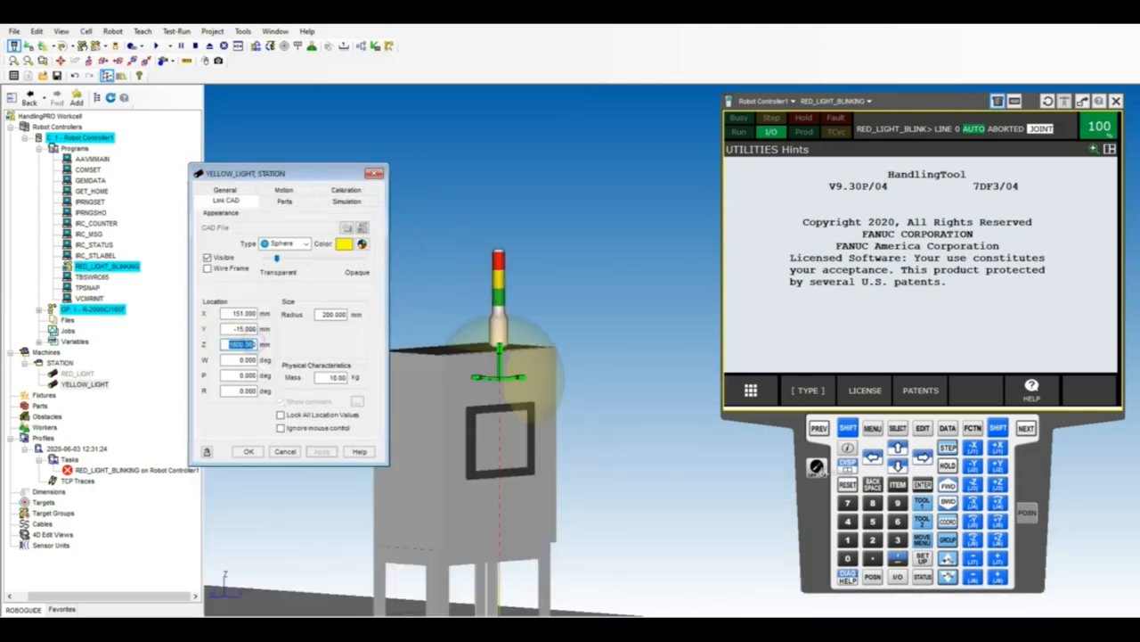
pyautogui.write('1800')
pyautogui.press('Return')
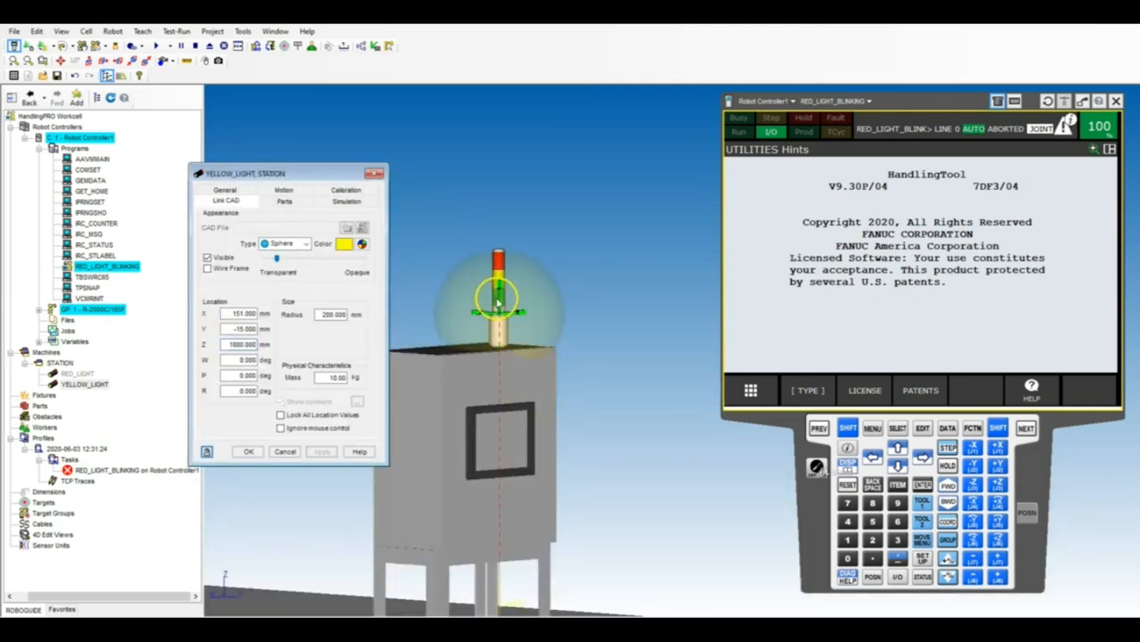
pyautogui.click(499, 301)
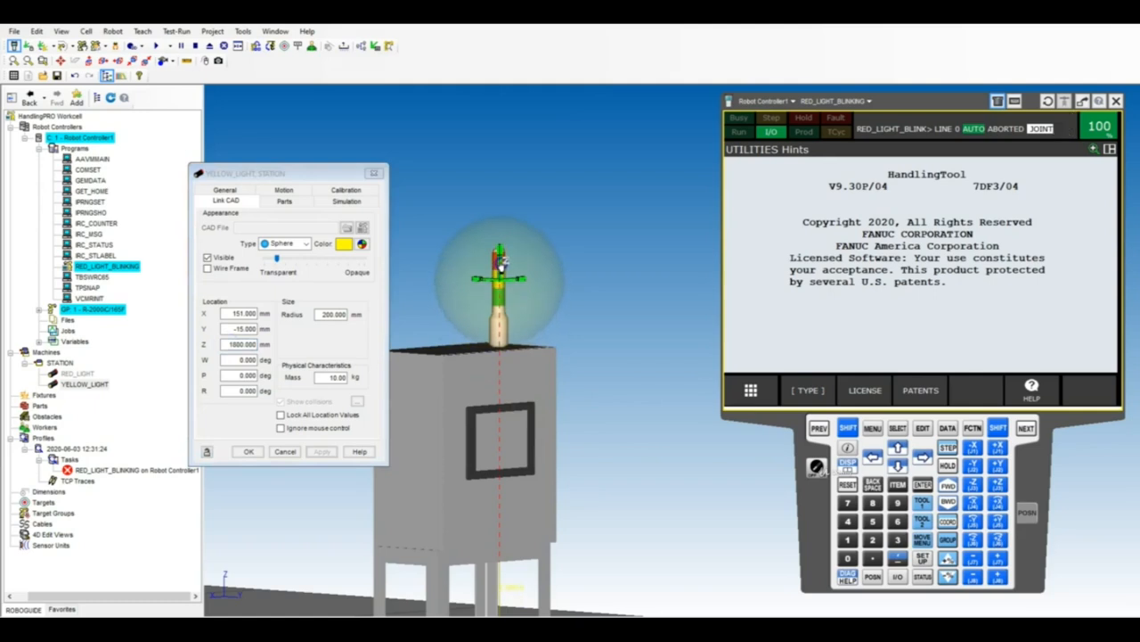
pyautogui.click(357, 326)
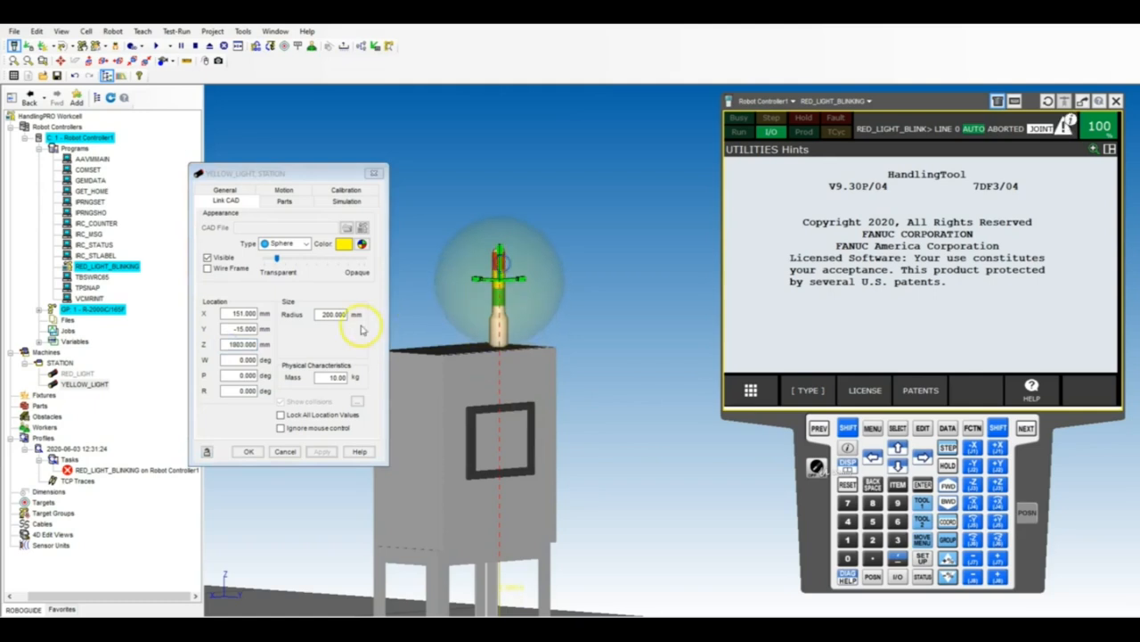
pyautogui.doubleClick(236, 344)
pyautogui.write('19')
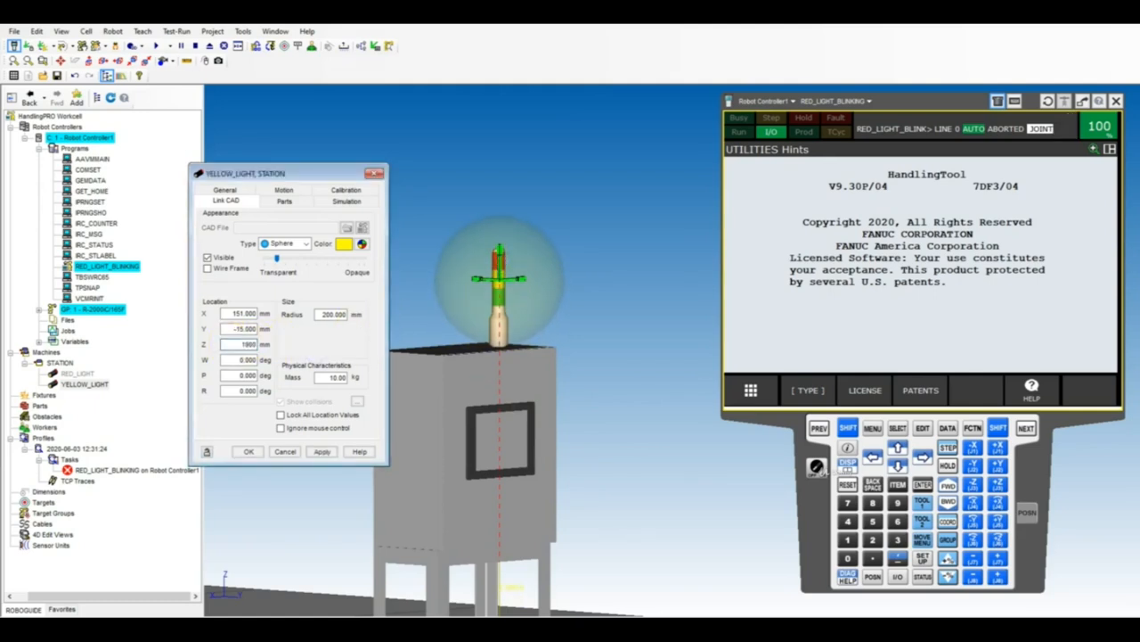
pyautogui.press('Return')
# Test YELLOW_LIGHT's motion at the DO[2] ON and OFF locations and accept its properties.
pyautogui.click(284, 190)
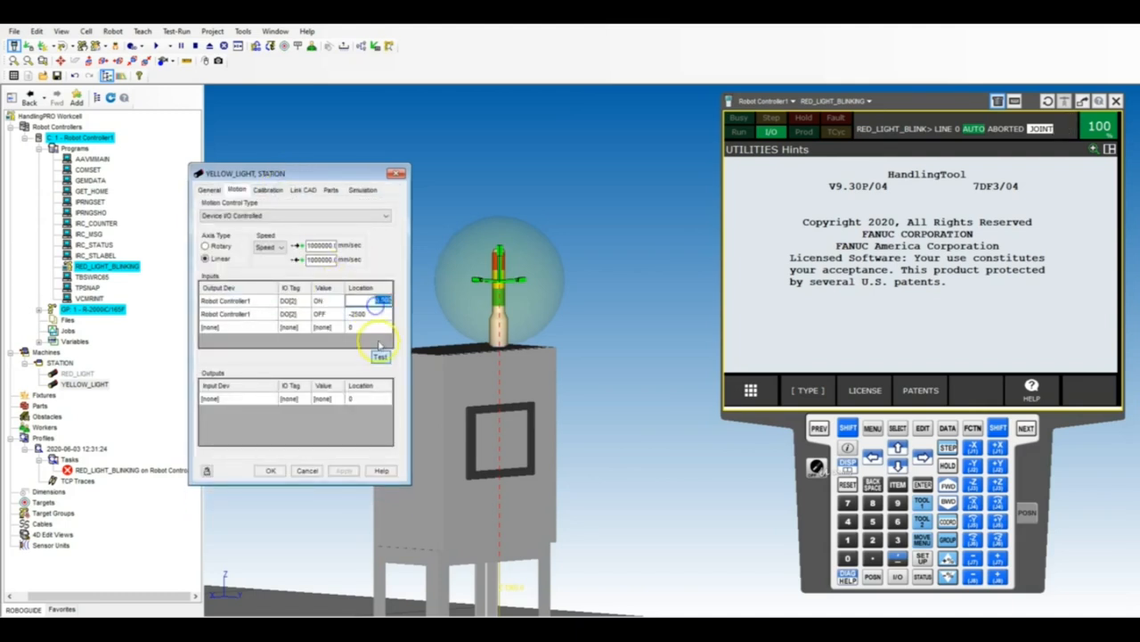
pyautogui.click(382, 357)
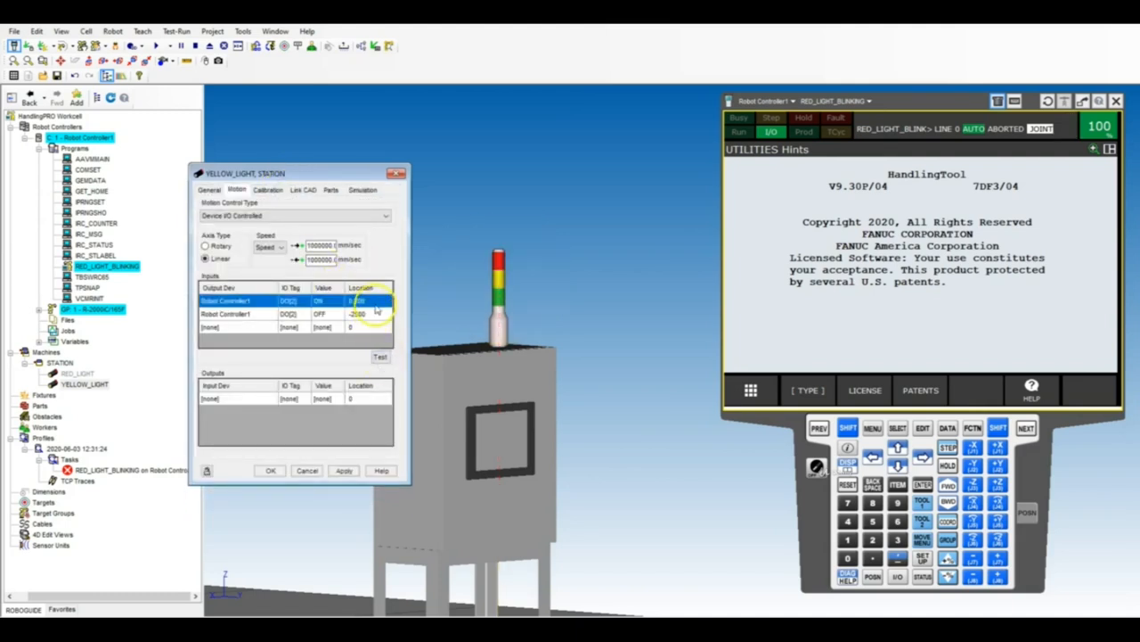
pyautogui.click(380, 356)
pyautogui.click(373, 317)
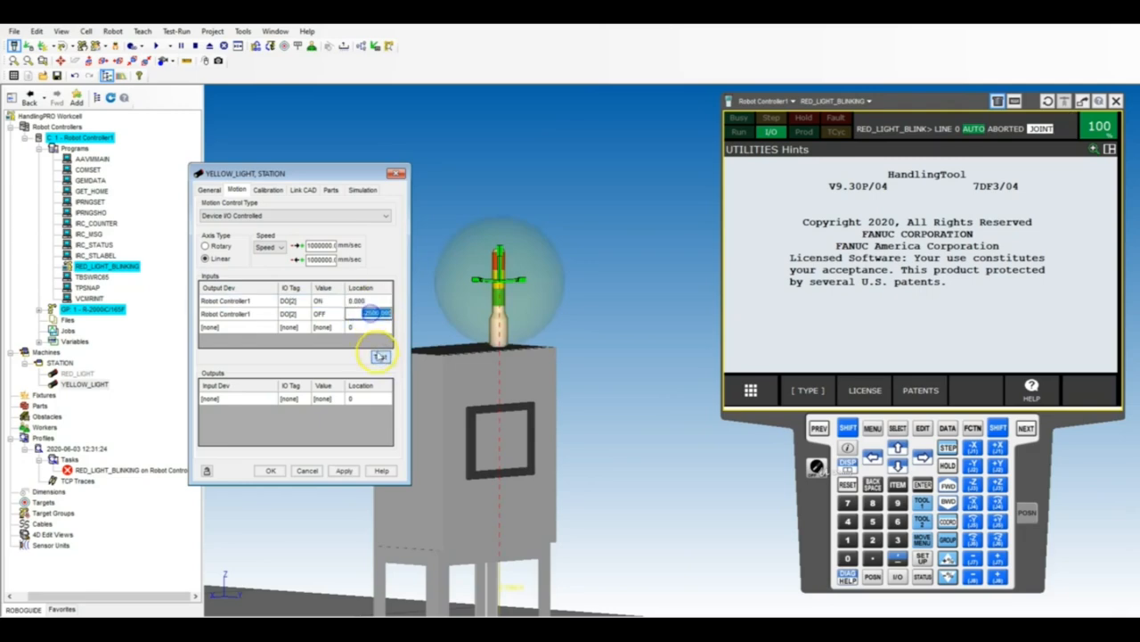
pyautogui.click(380, 356)
pyautogui.scroll(-5, 553, 234)
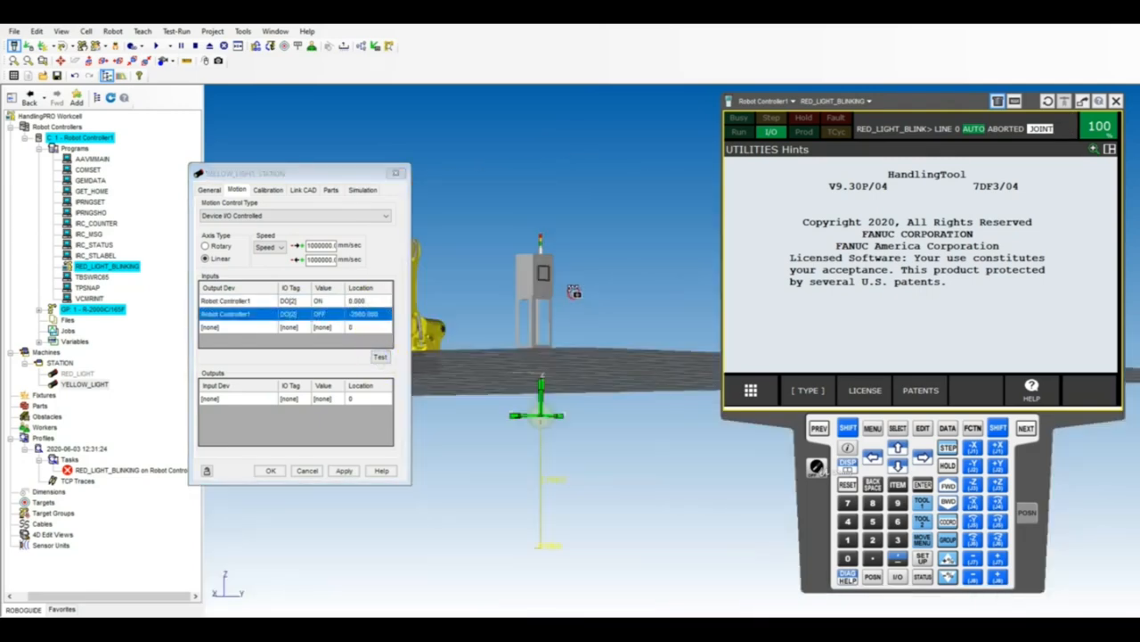
pyautogui.scroll(5, 555, 242)
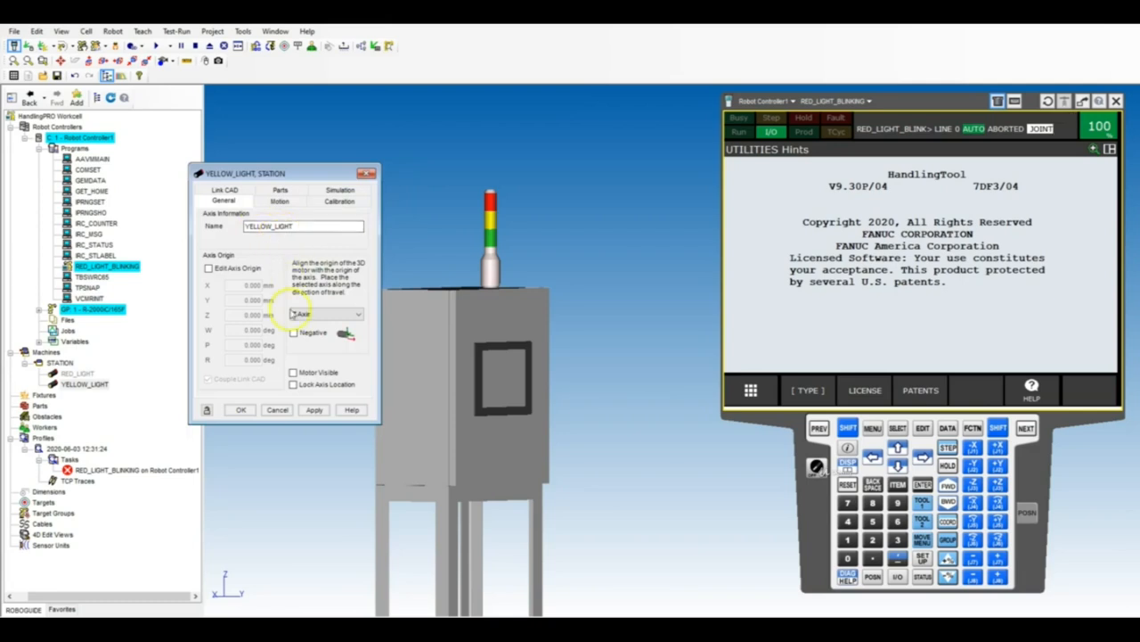
pyautogui.click(242, 409)
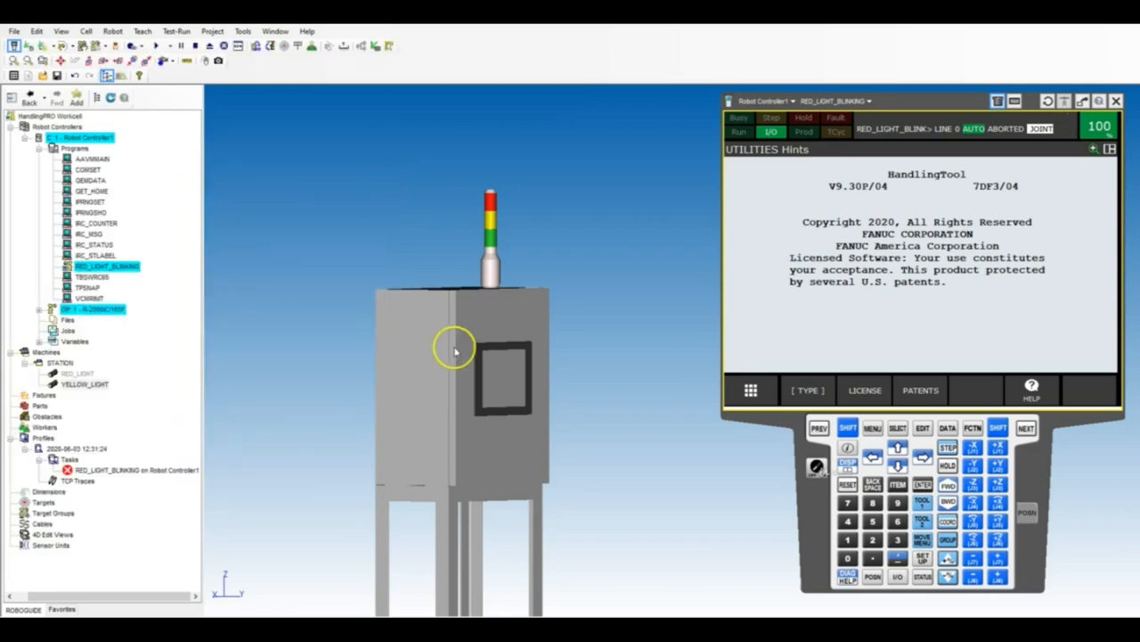
# Copy the YELLOW_LIGHT link and hide the original.
pyautogui.moveTo(523, 286); pyautogui.dragTo(538, 277, button='right')
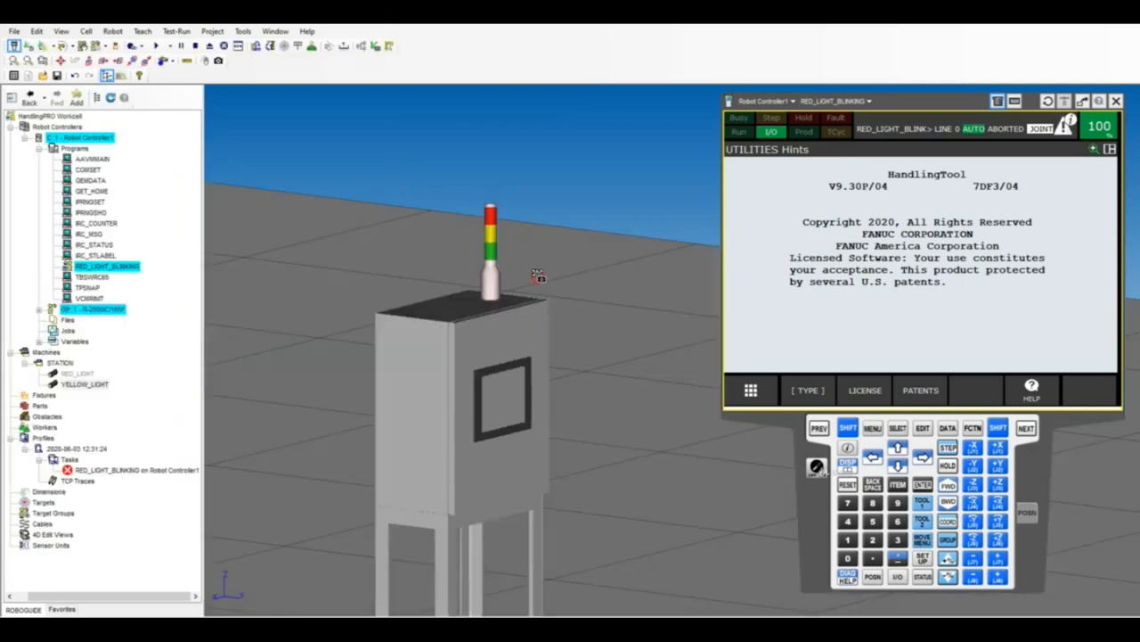
pyautogui.rightClick(76, 383)
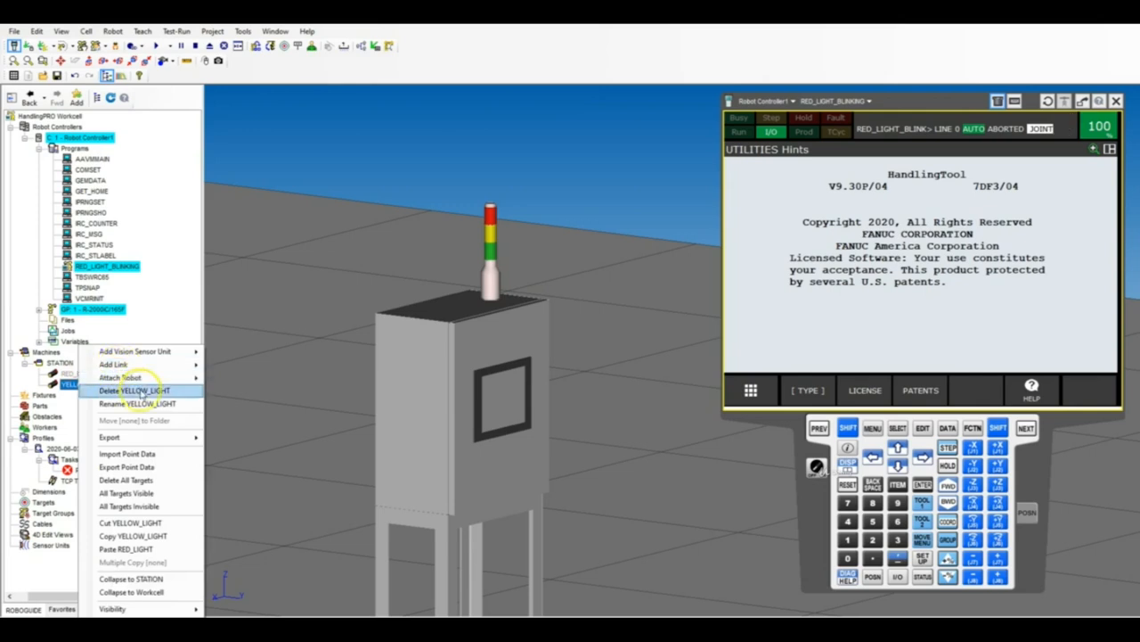
pyautogui.click(133, 536)
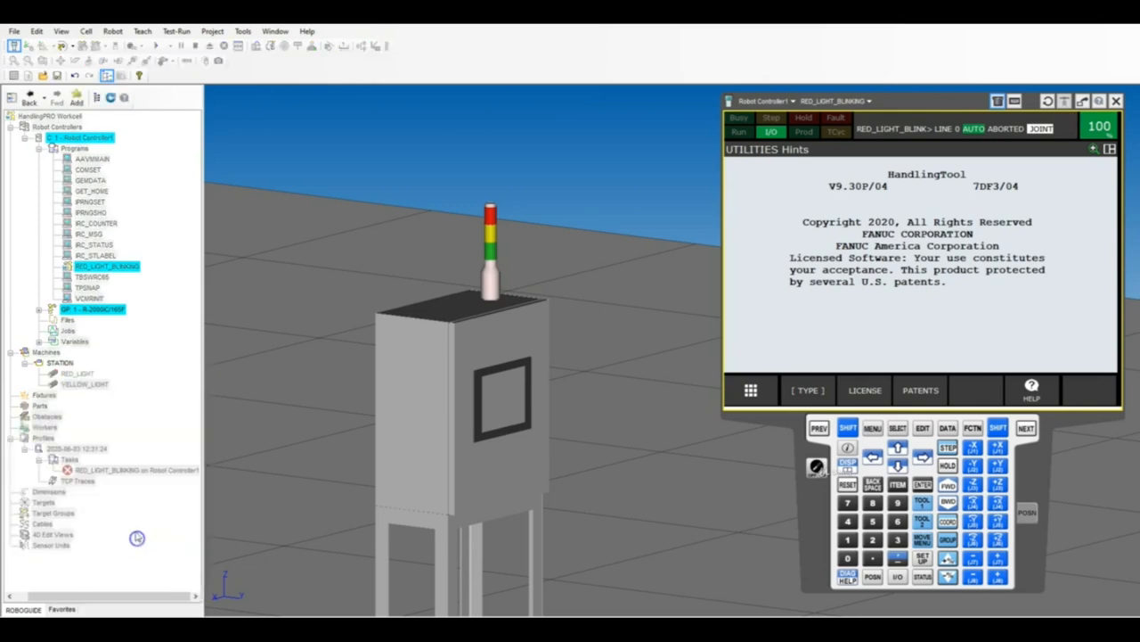
pyautogui.rightClick(83, 383)
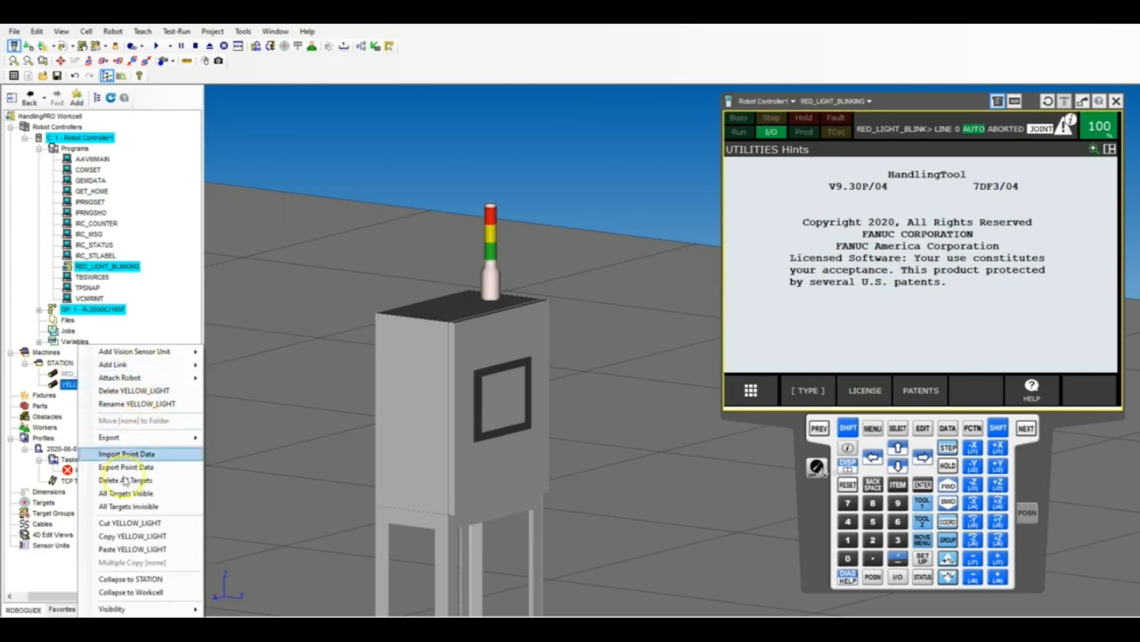
pyautogui.moveTo(166, 608)
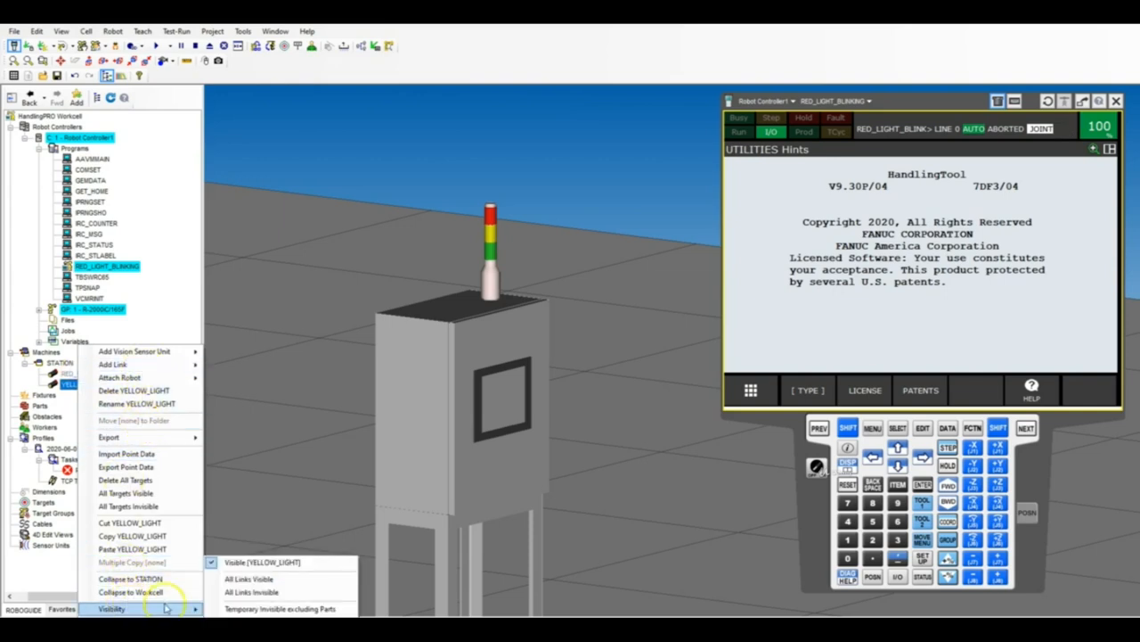
pyautogui.click(251, 561)
# Paste the copied YELLOW_LIGHT link onto the STATION machine.
pyautogui.click(57, 363)
pyautogui.rightClick(57, 363)
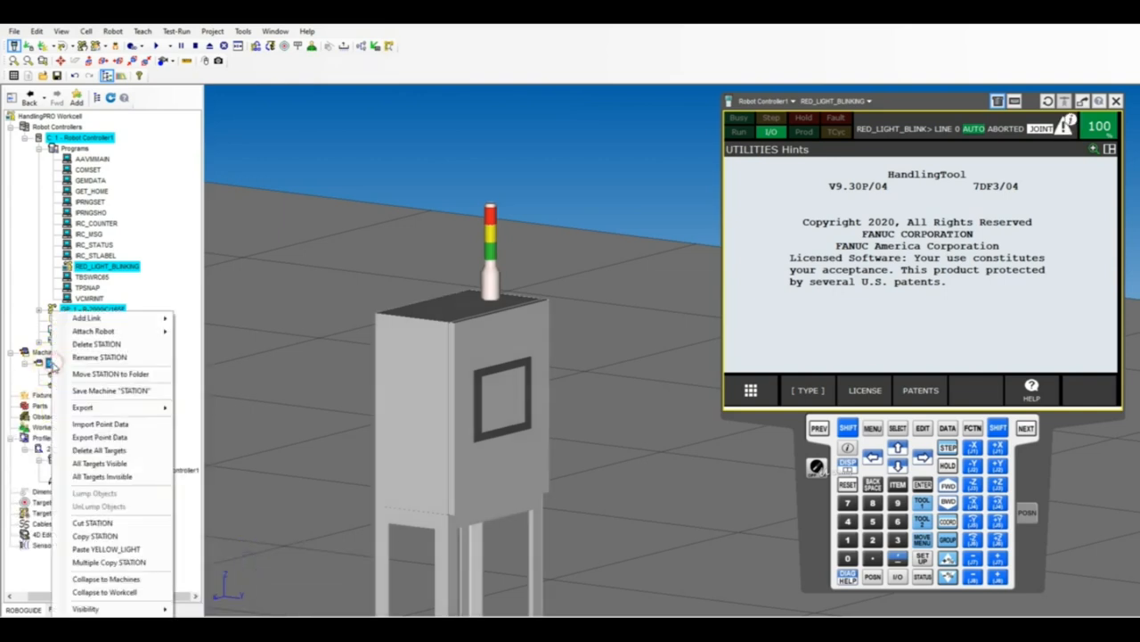
pyautogui.click(106, 549)
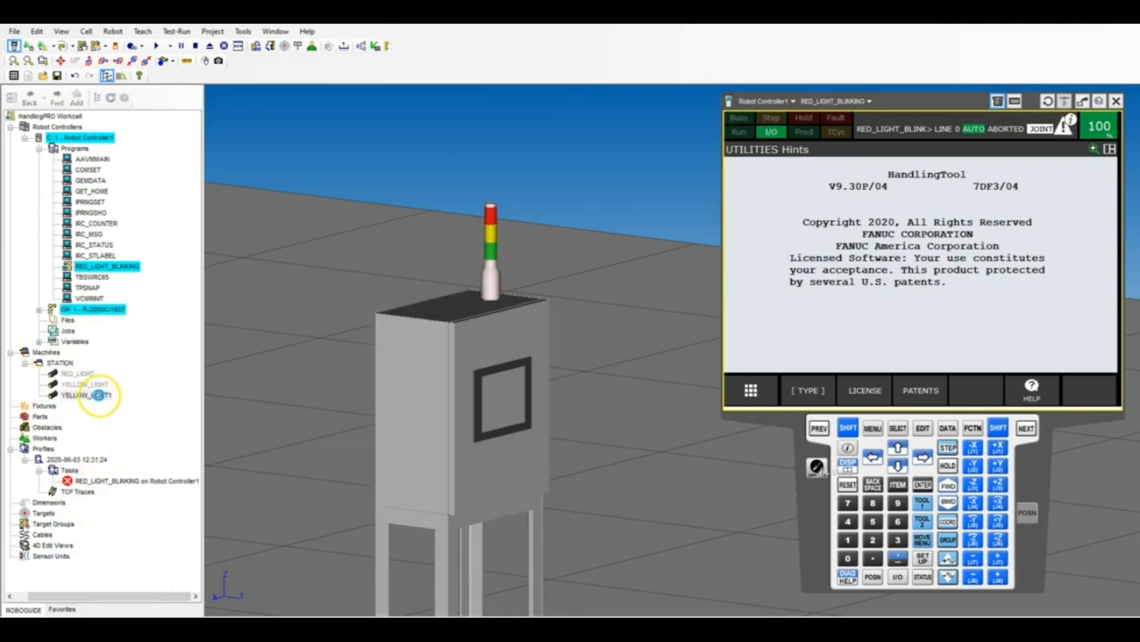
# Rename the pasted YELLOW_LIGHT1 link as GREEN_LIGHT and apply the name.
pyautogui.doubleClick(98, 395)
pyautogui.click(303, 225)
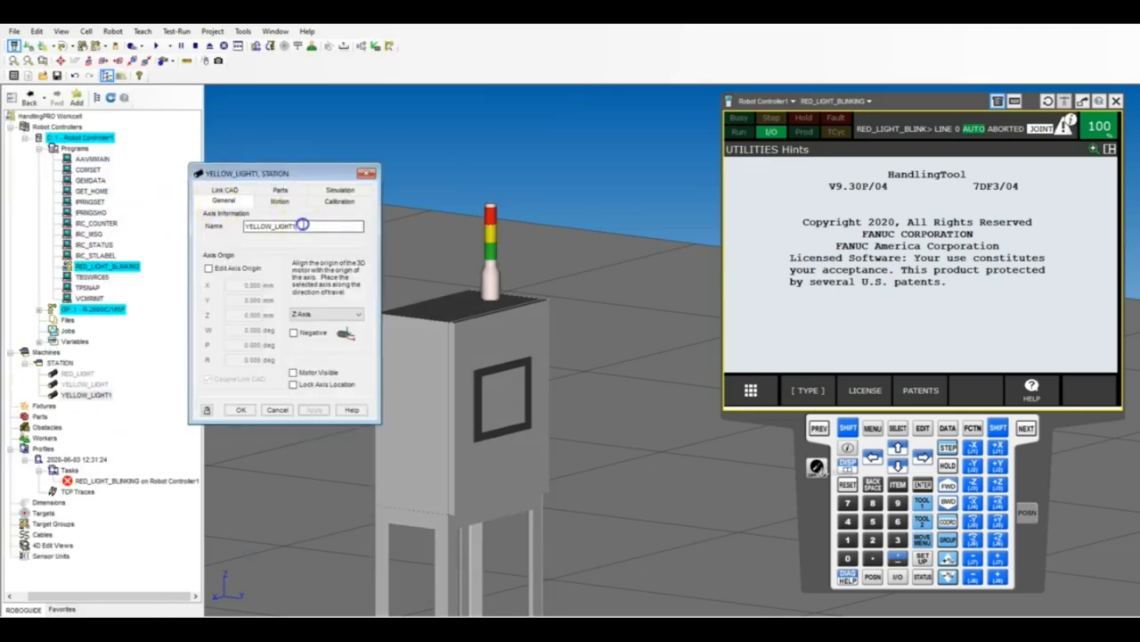
pyautogui.press('BackSpace')
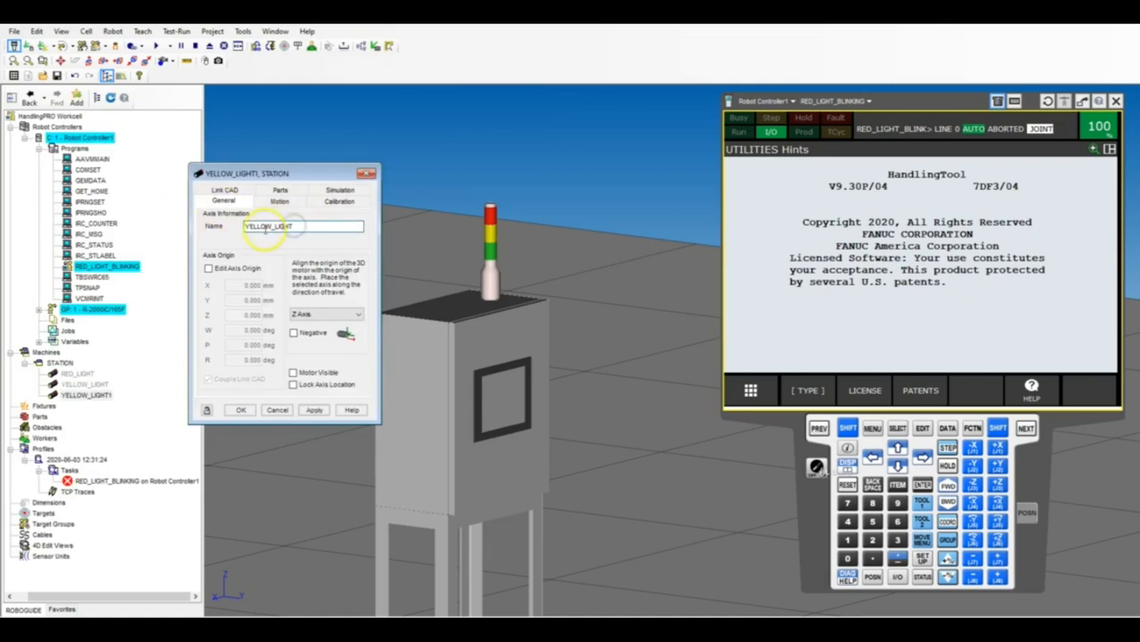
pyautogui.click(314, 411)
# Bring the GREEN_LIGHT sphere to its ON location and lower it to Z 1850 mm, around the lamps.
pyautogui.click(276, 201)
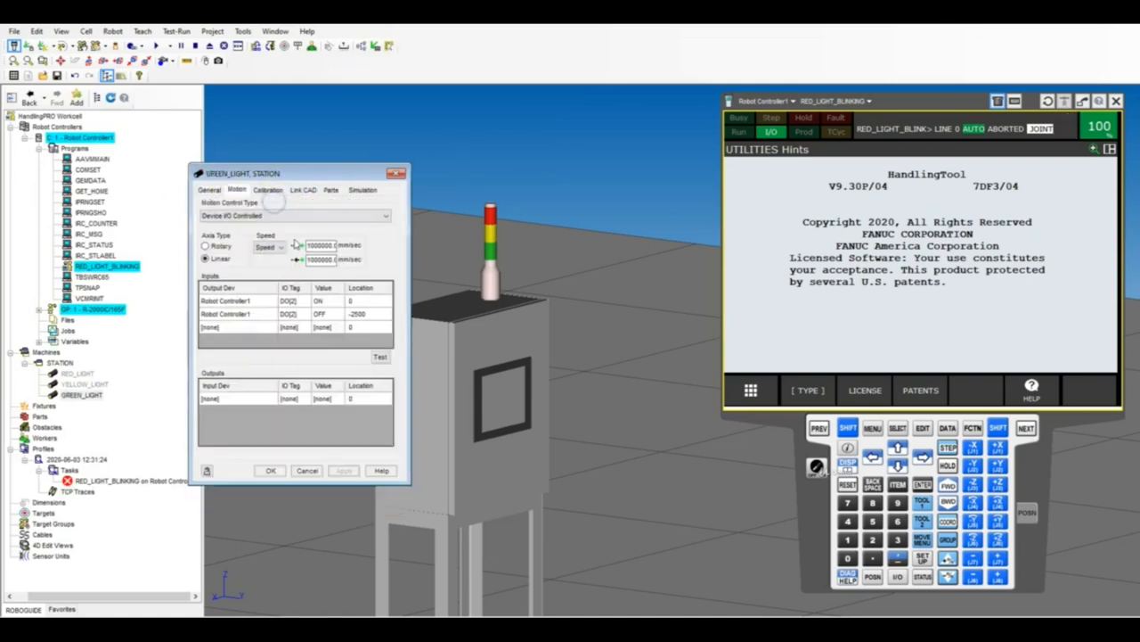
pyautogui.click(380, 358)
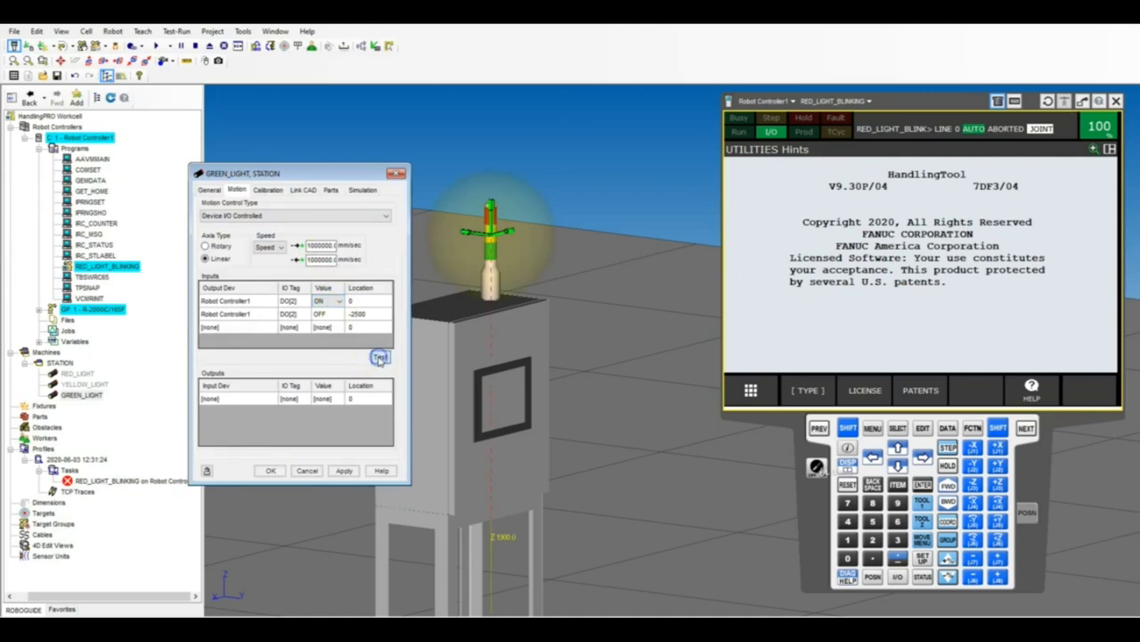
pyautogui.click(303, 190)
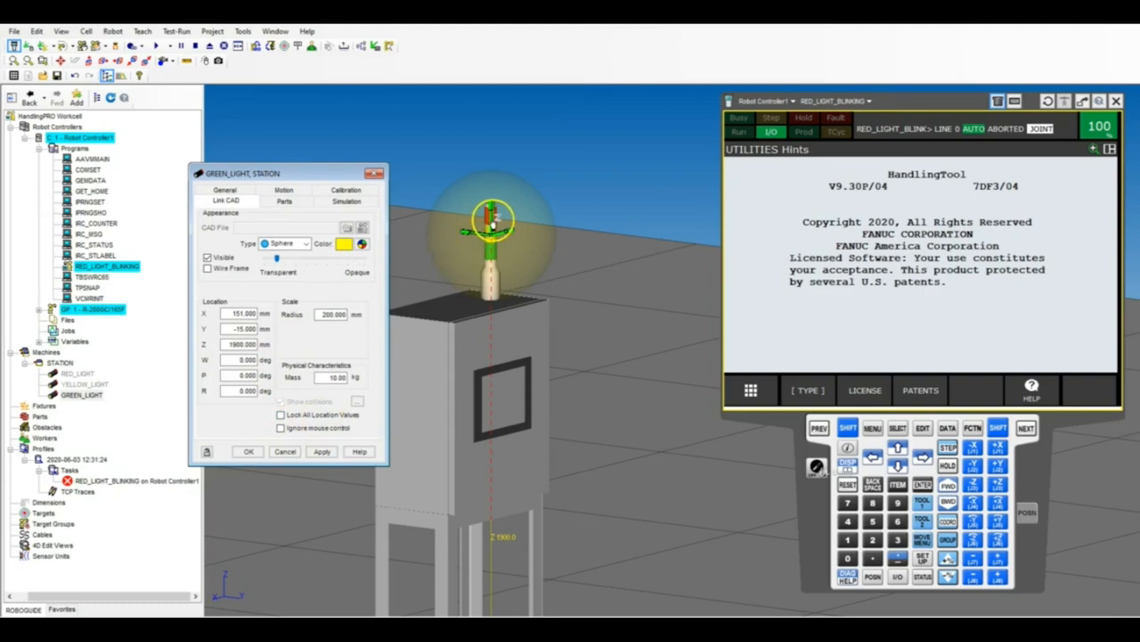
pyautogui.moveTo(493, 219); pyautogui.dragTo(494, 238)
pyautogui.click(289, 339)
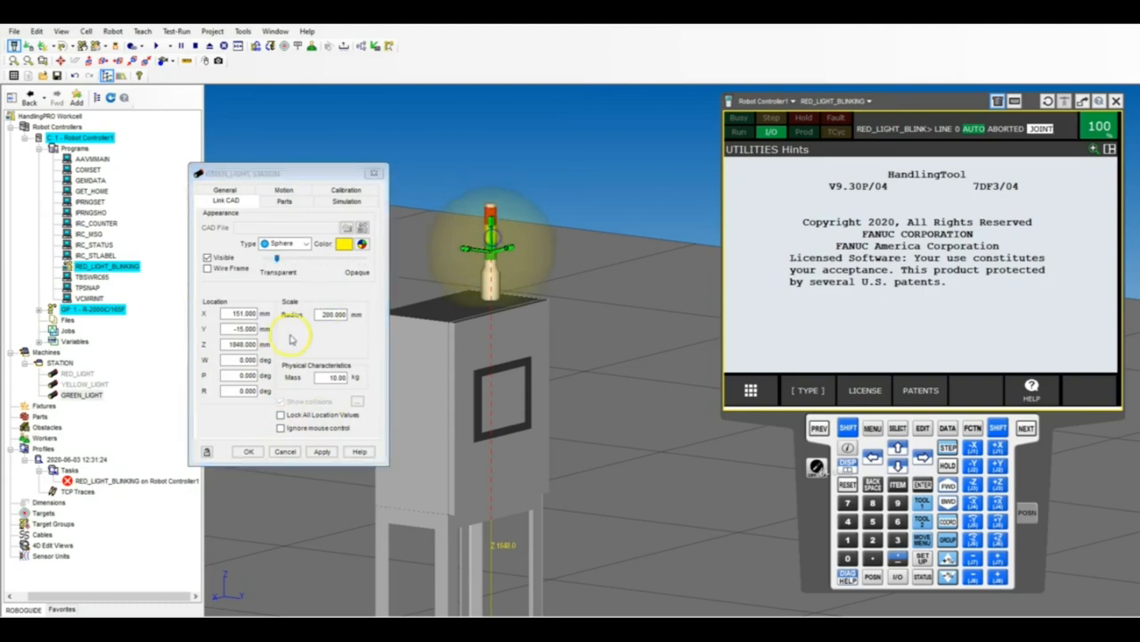
pyautogui.click(227, 345)
pyautogui.write('1850')
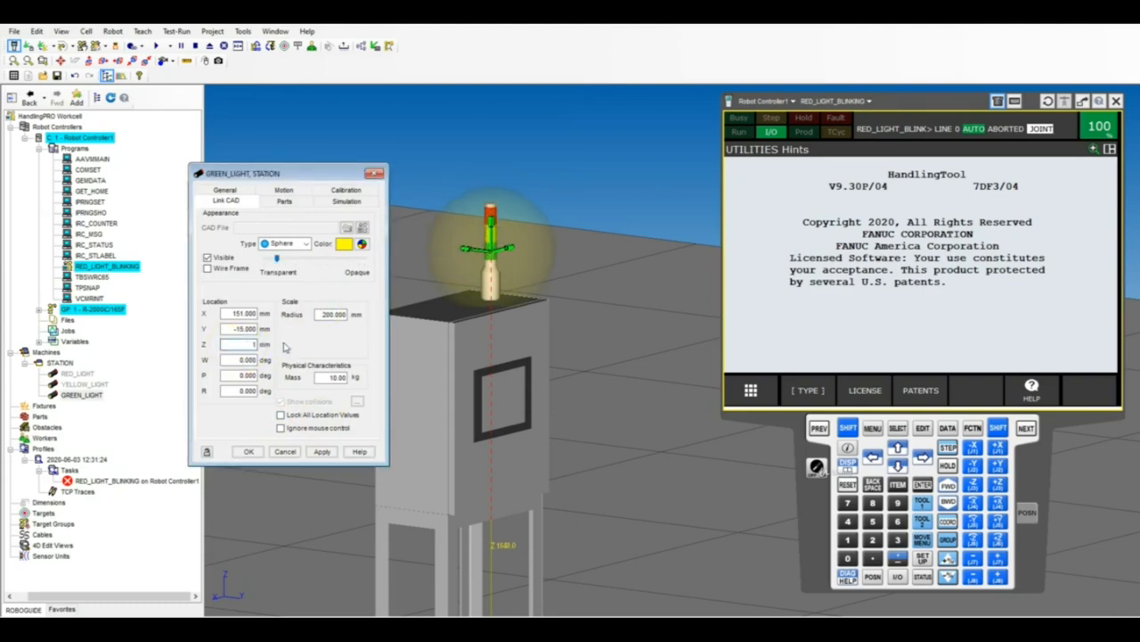
pyautogui.click(290, 349)
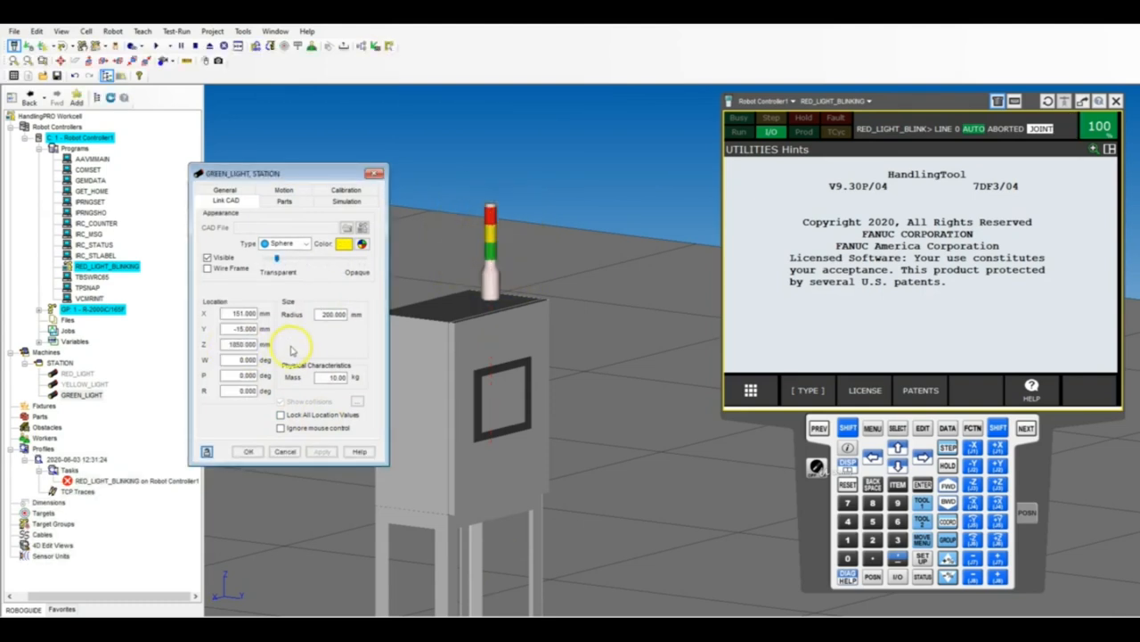
# Change the GREEN_LIGHT sphere's color to green and apply it.
pyautogui.click(364, 243)
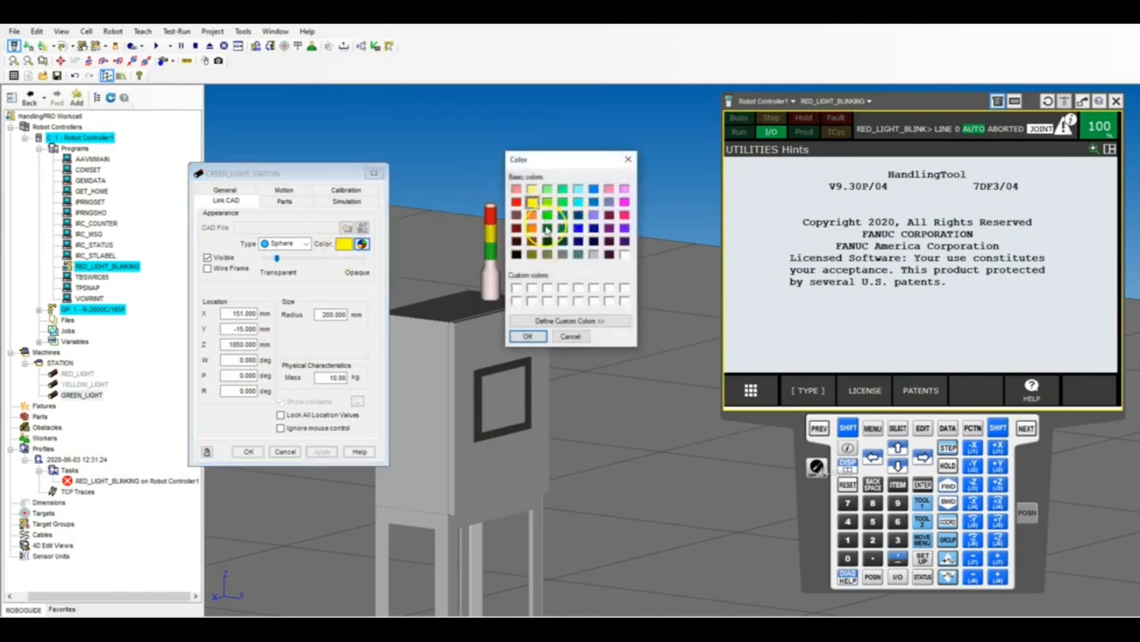
pyautogui.click(547, 217)
pyautogui.click(529, 336)
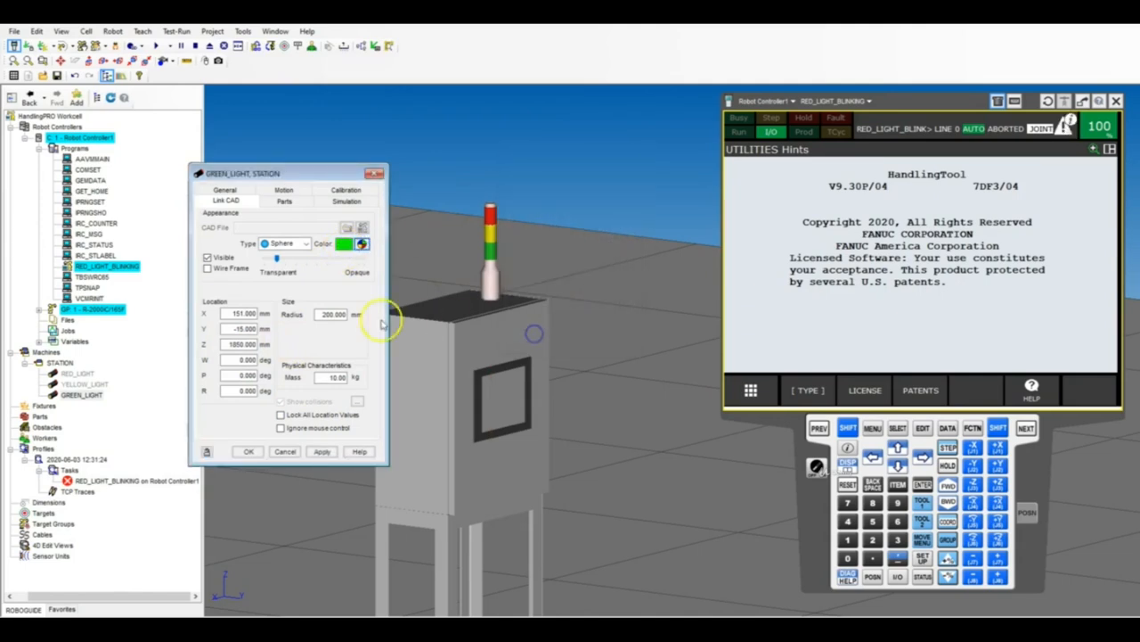
pyautogui.click(323, 451)
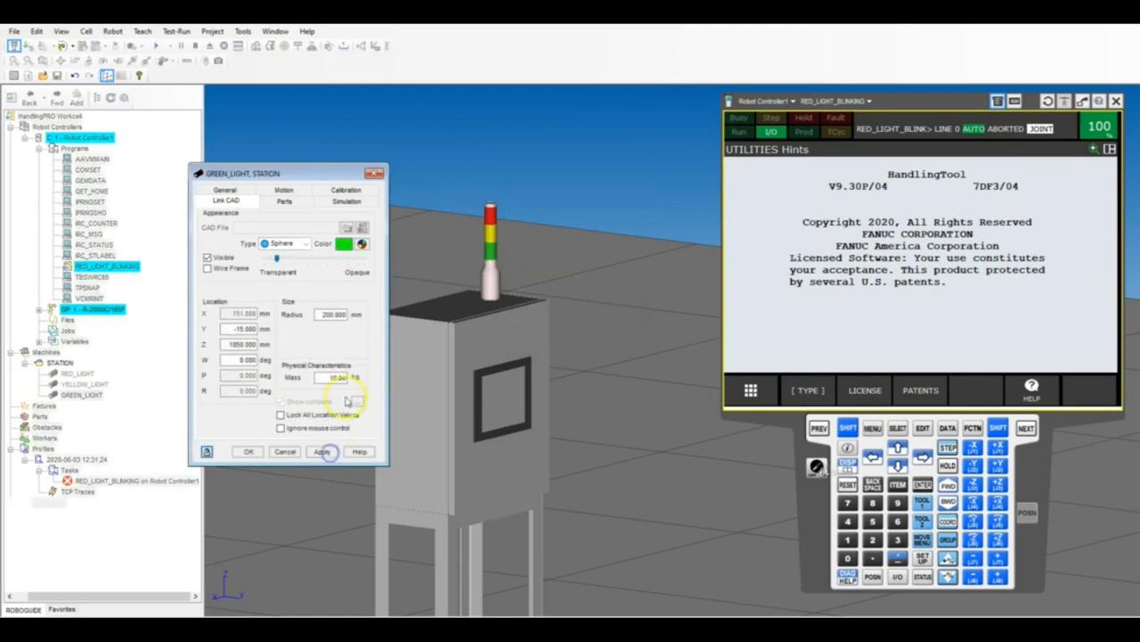
# Test GREEN_LIGHT's motion at the ON location and accept its properties.
pyautogui.click(295, 190)
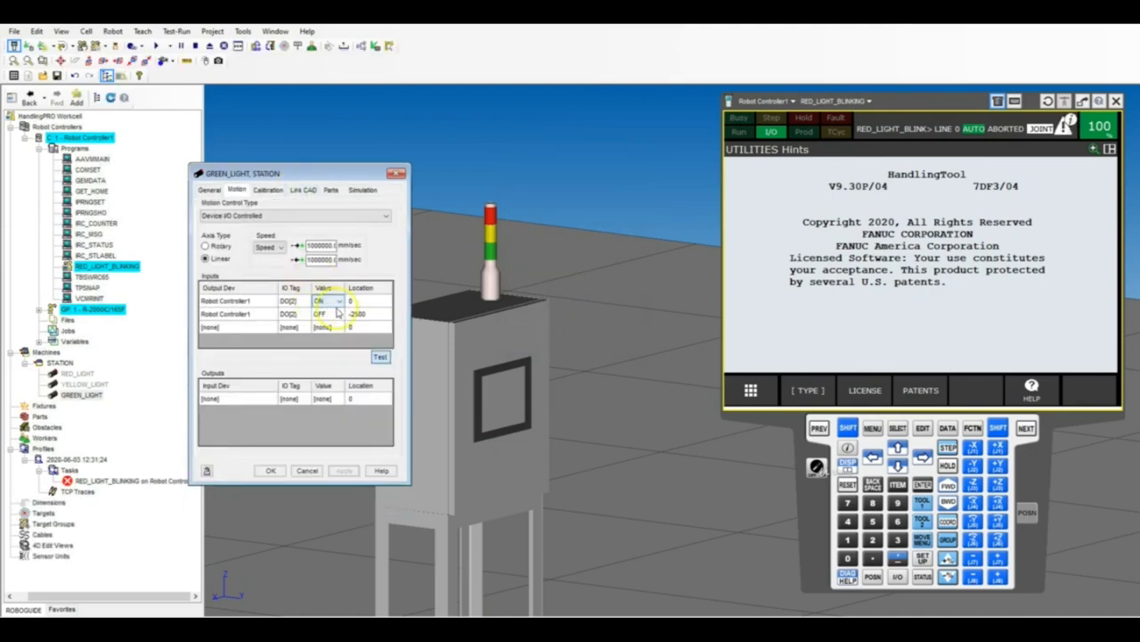
pyautogui.click(374, 302)
pyautogui.click(381, 357)
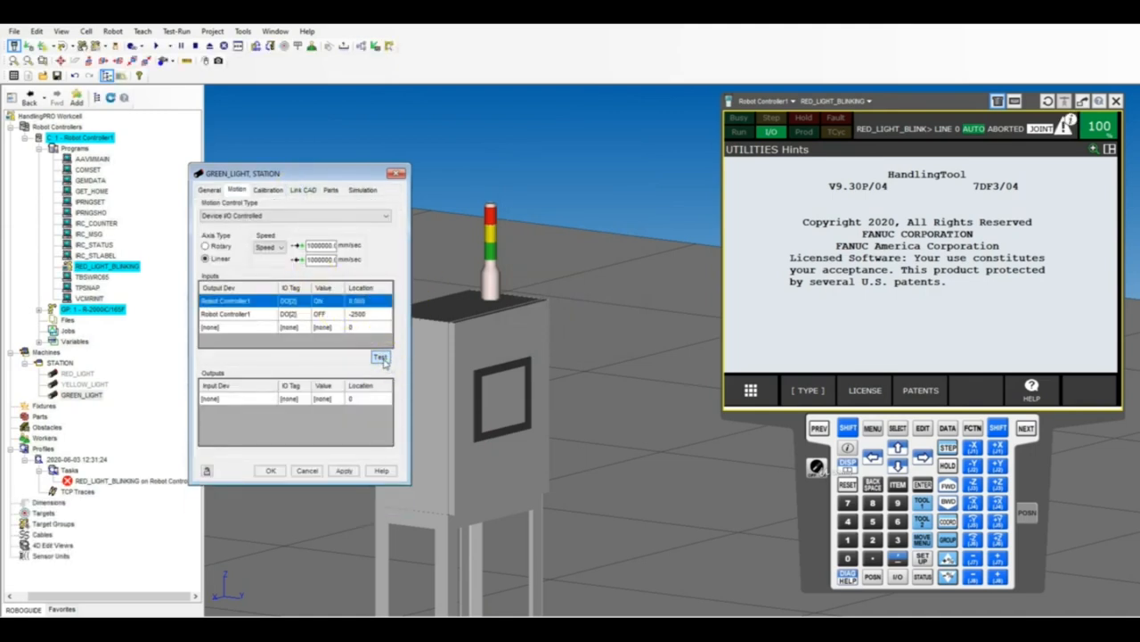
pyautogui.moveTo(591, 194); pyautogui.dragTo(558, 231, button='right')
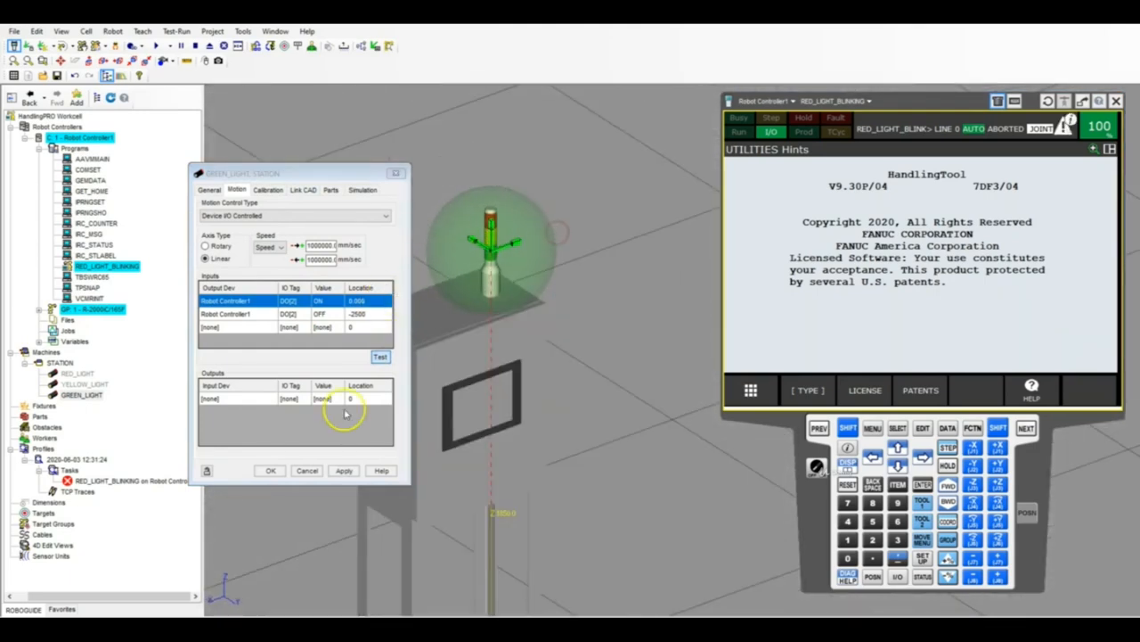
pyautogui.click(271, 472)
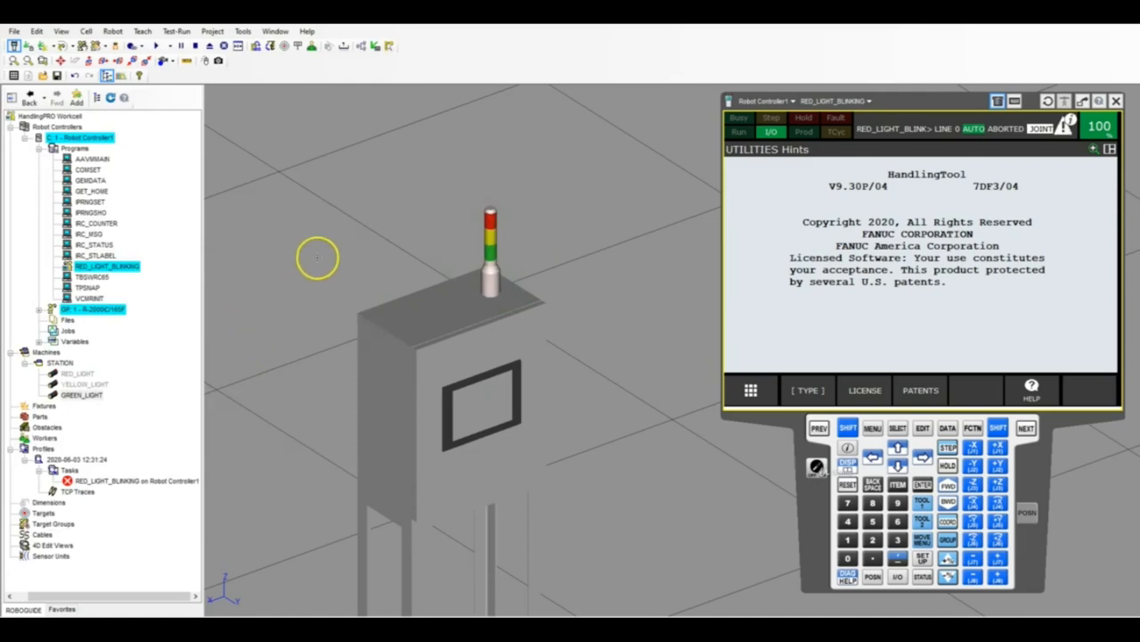
# Make the hidden RED_LIGHT and YELLOW_LIGHT links of the STATION machine visible again.
pyautogui.click(85, 384)
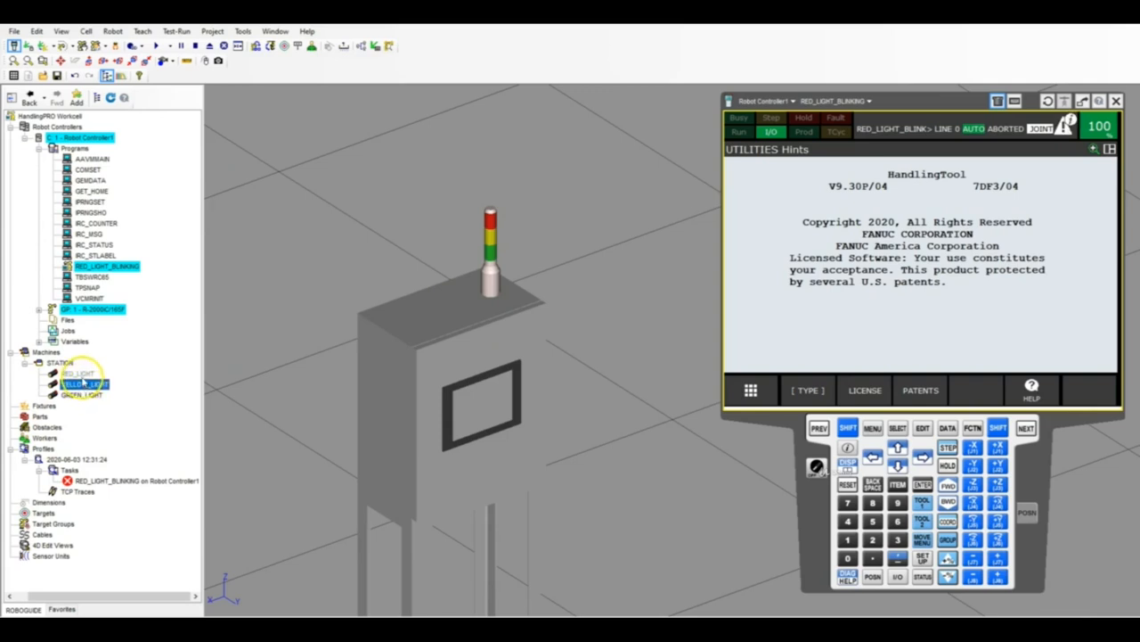
pyautogui.rightClick(88, 374)
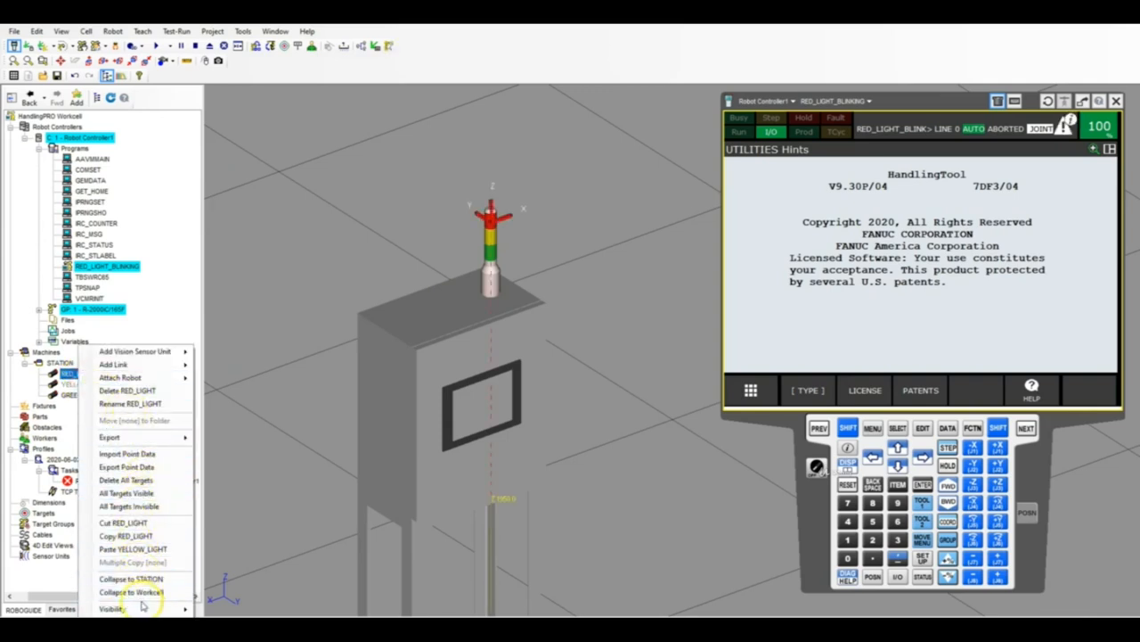
pyautogui.moveTo(133, 608)
pyautogui.click(240, 562)
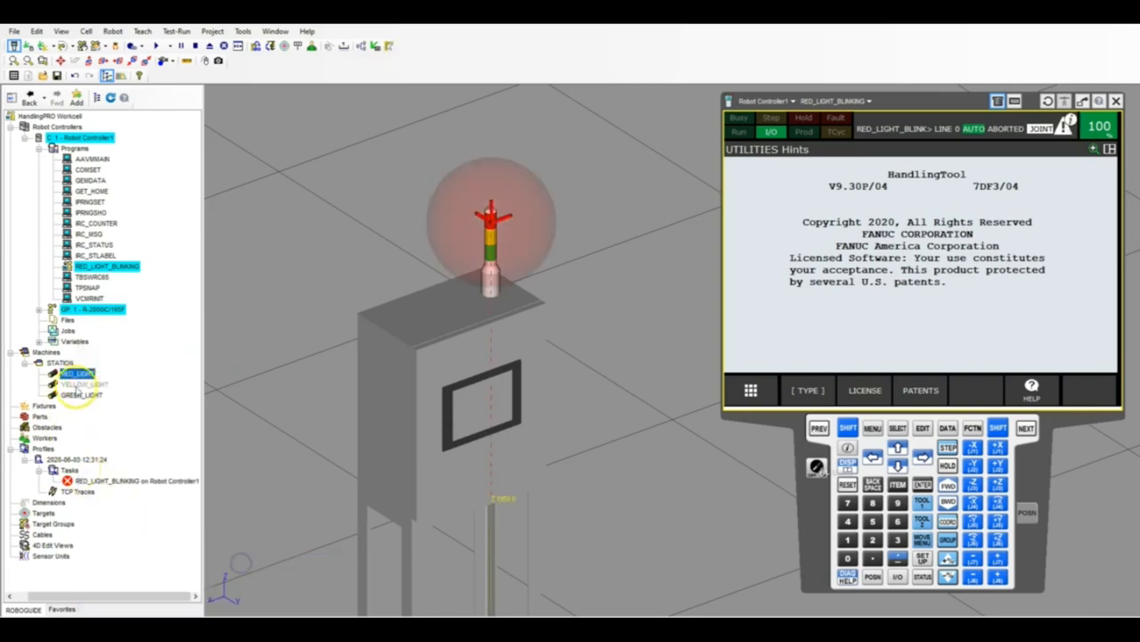
pyautogui.rightClick(80, 384)
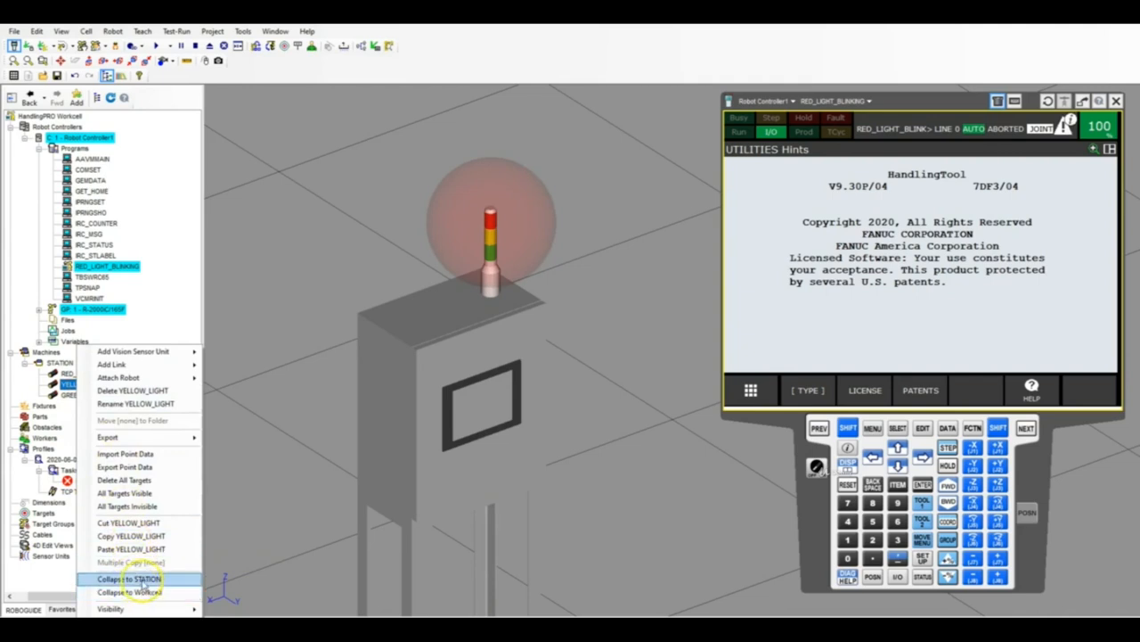
pyautogui.moveTo(134, 608)
pyautogui.click(243, 564)
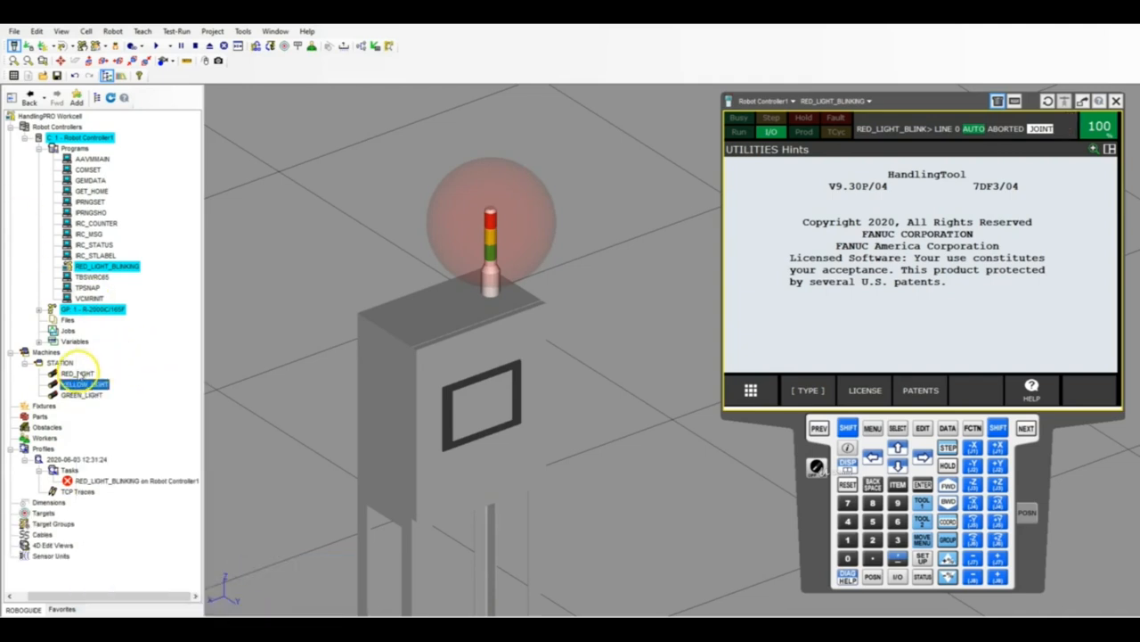
# Check RED_LIGHT's and YELLOW_LIGHT's motion outputs, and assign DO[3] to both GREEN_LIGHT's ON and OFF inputs.
pyautogui.doubleClick(79, 372)
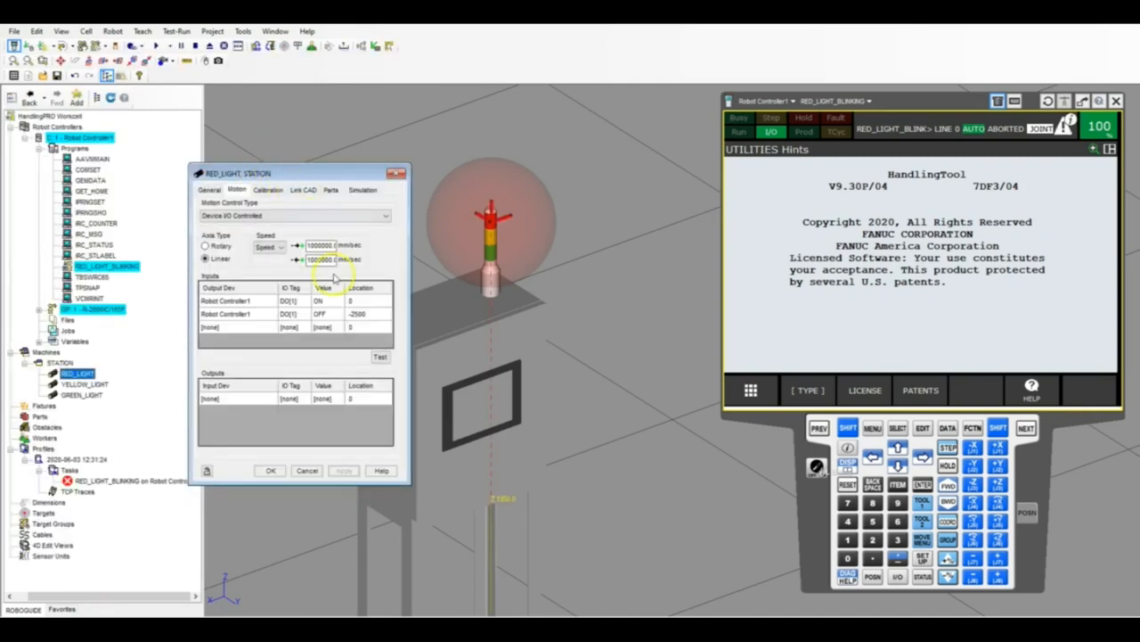
pyautogui.click(396, 172)
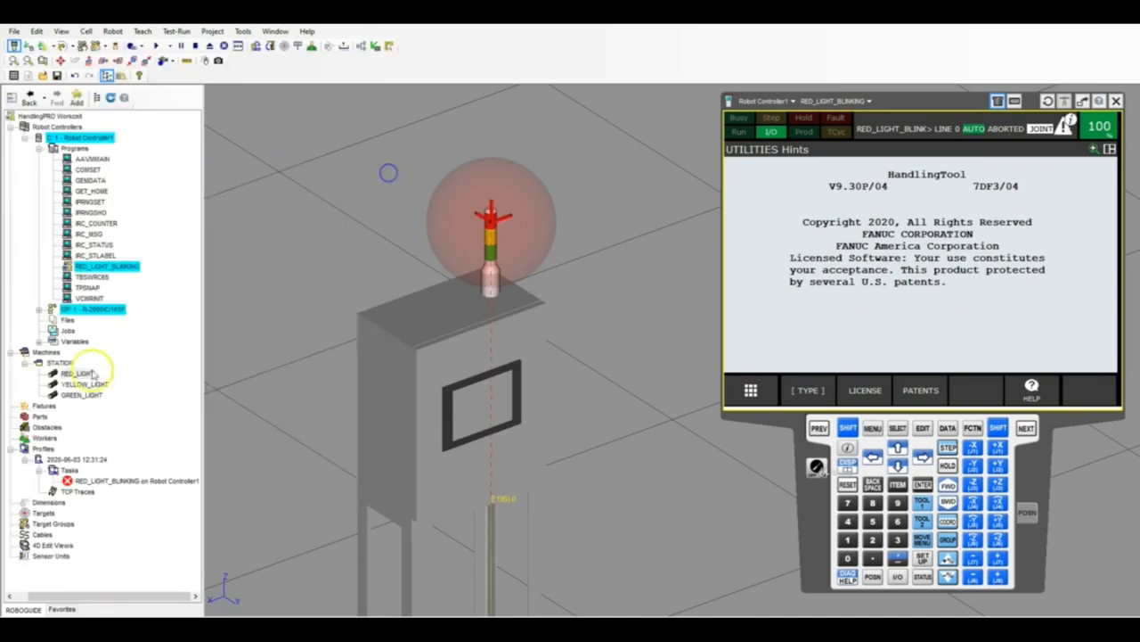
pyautogui.doubleClick(81, 383)
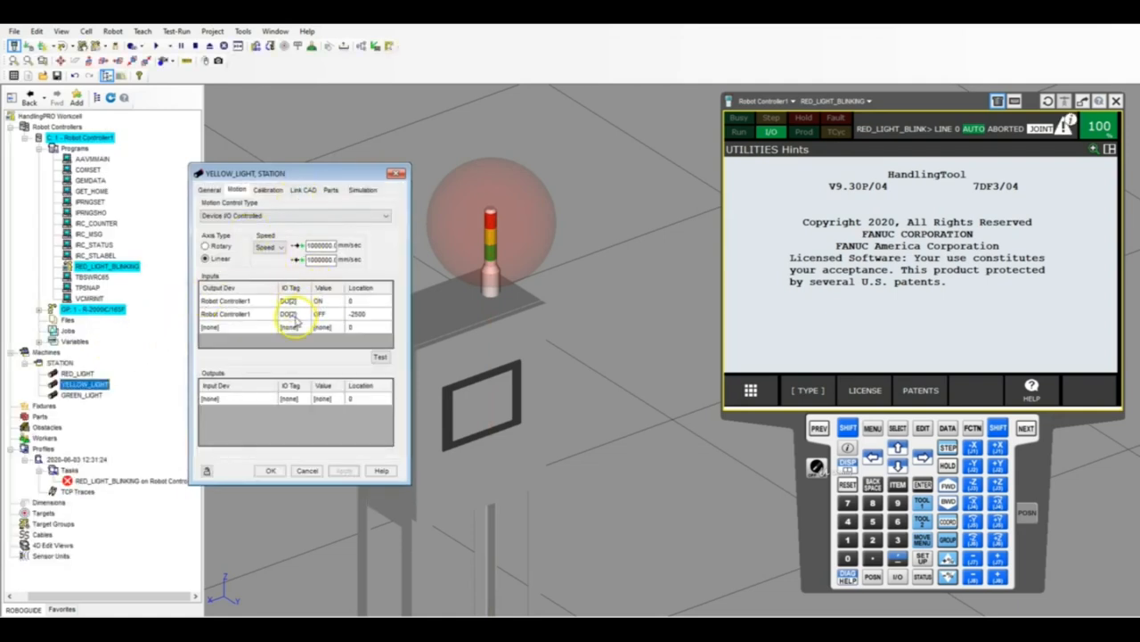
pyautogui.click(397, 173)
pyautogui.doubleClick(81, 394)
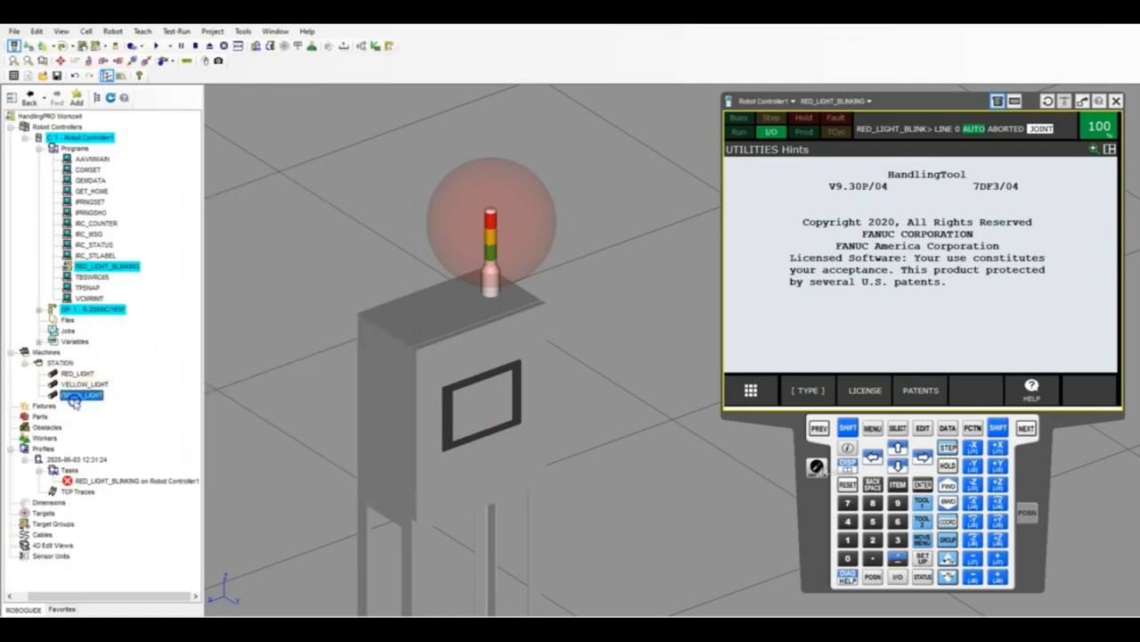
pyautogui.click(308, 303)
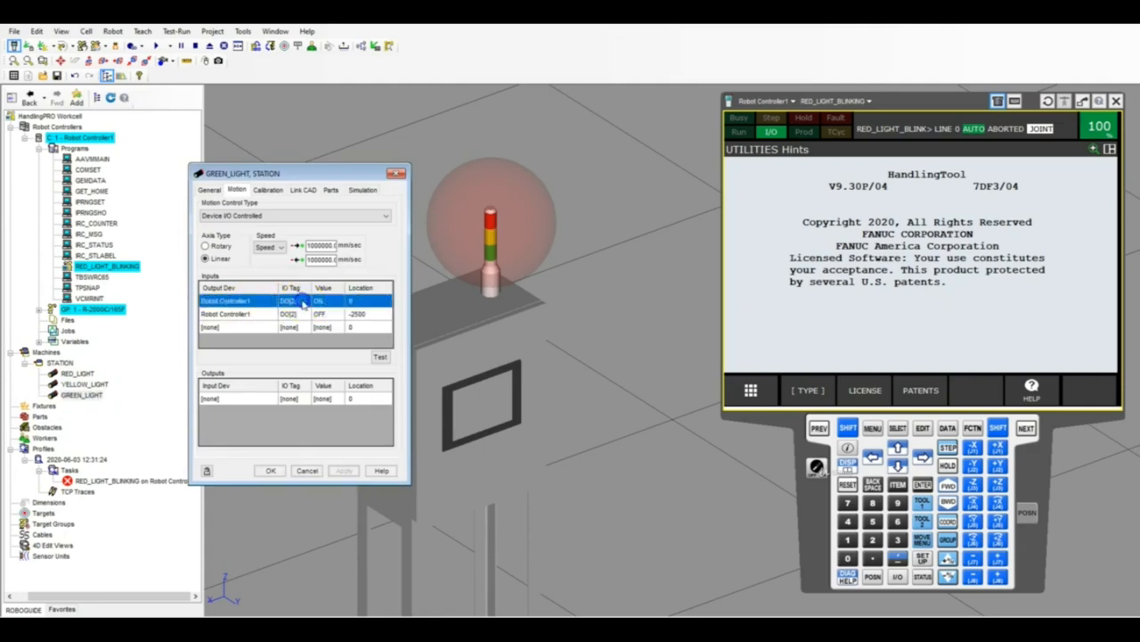
pyautogui.click(310, 303)
pyautogui.click(308, 316)
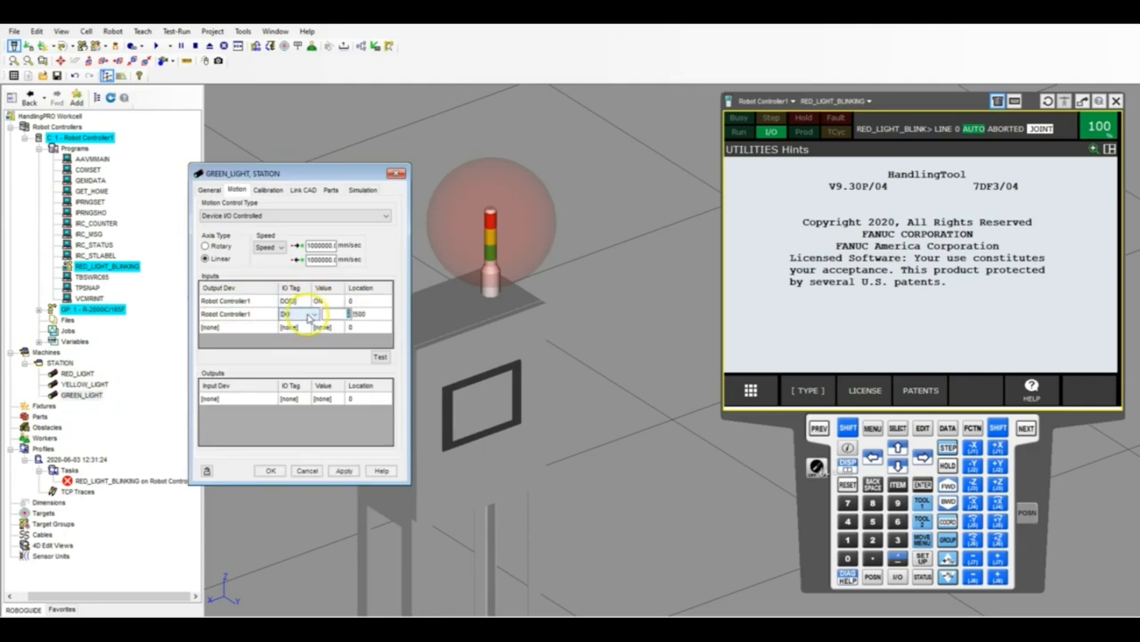
pyautogui.press('Return')
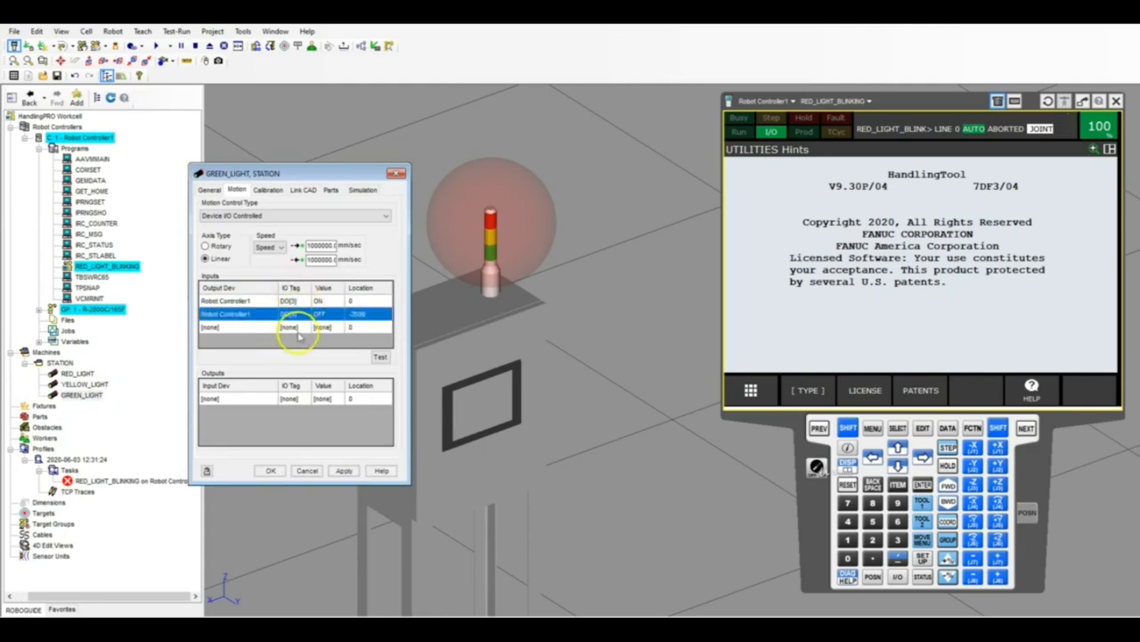
pyautogui.click(271, 471)
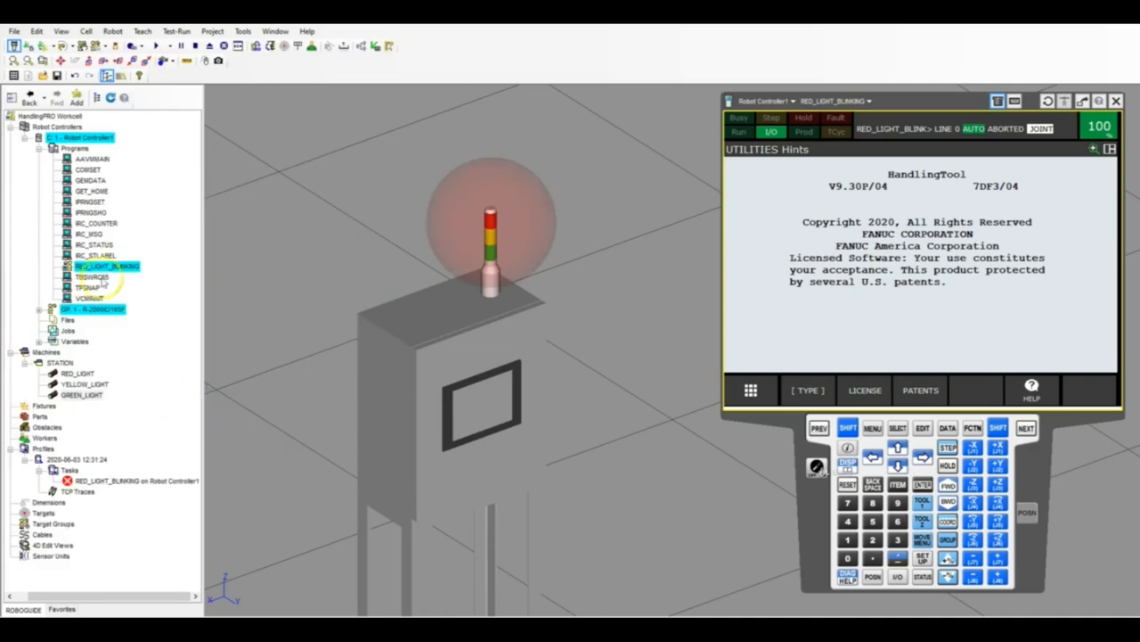
# Copy the RED_LIGHT_BLINKING program and paste the copy into the robot controller's programs.
pyautogui.rightClick(98, 267)
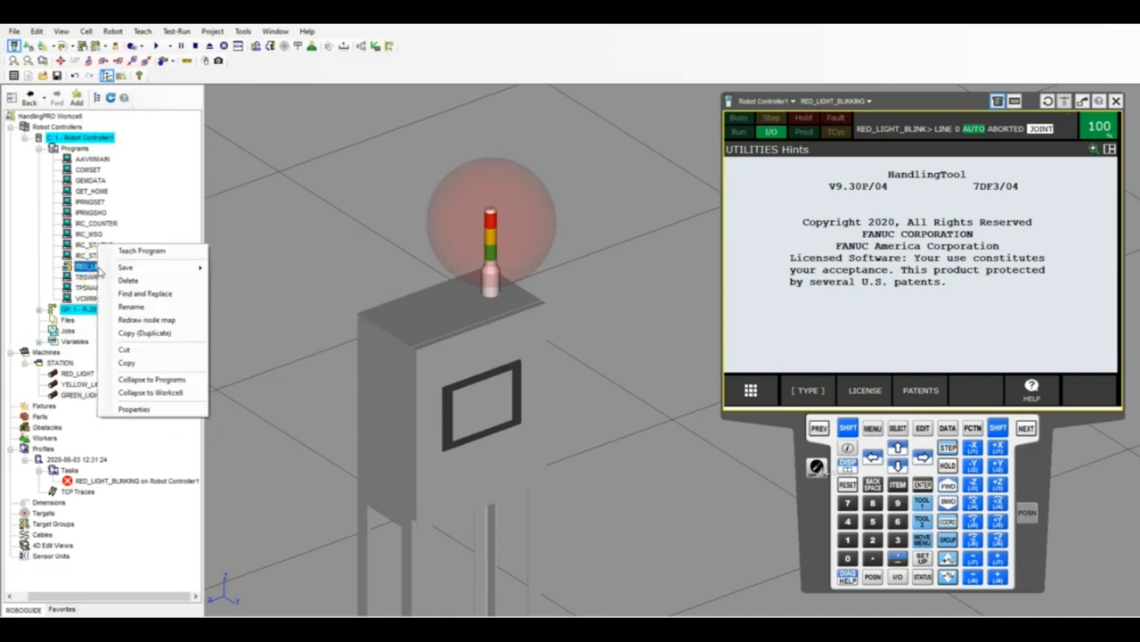
pyautogui.click(142, 362)
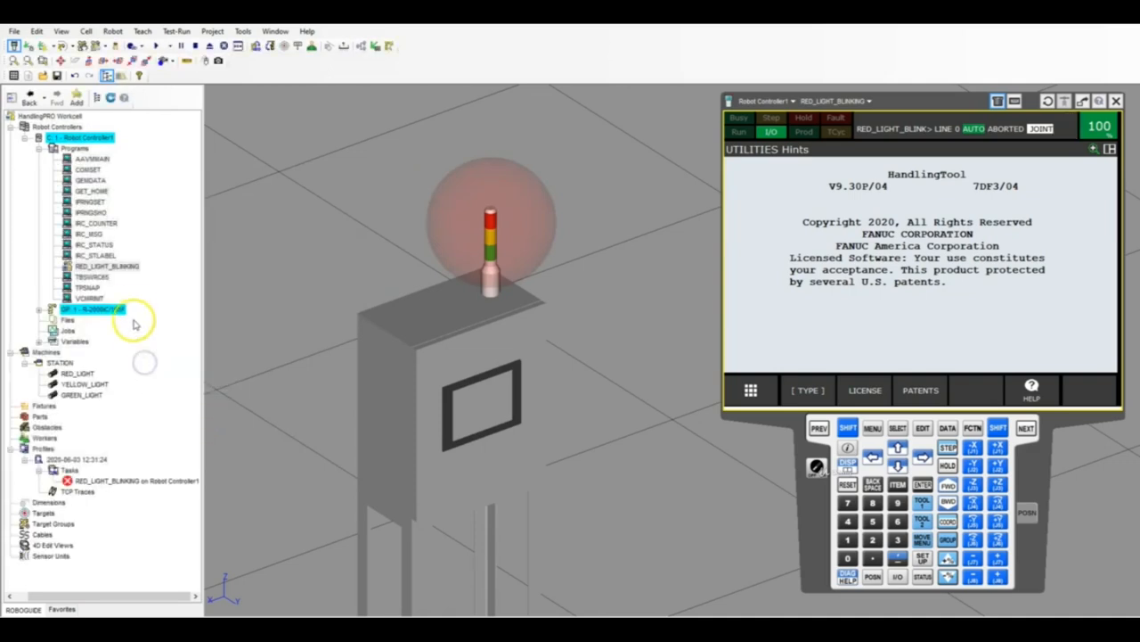
pyautogui.rightClick(77, 150)
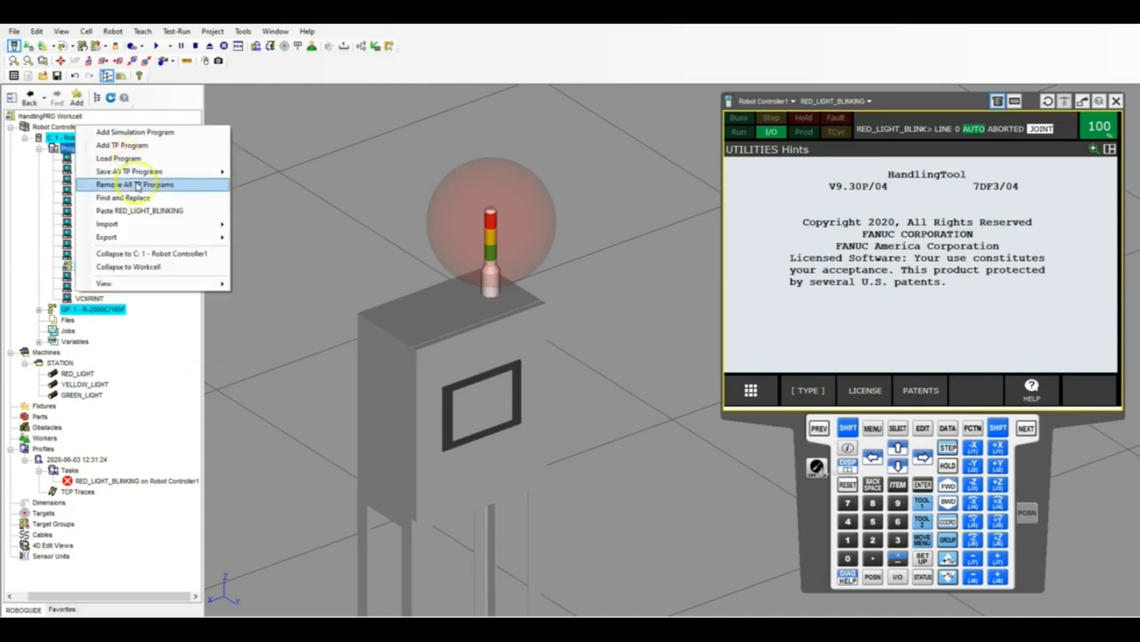
pyautogui.click(138, 211)
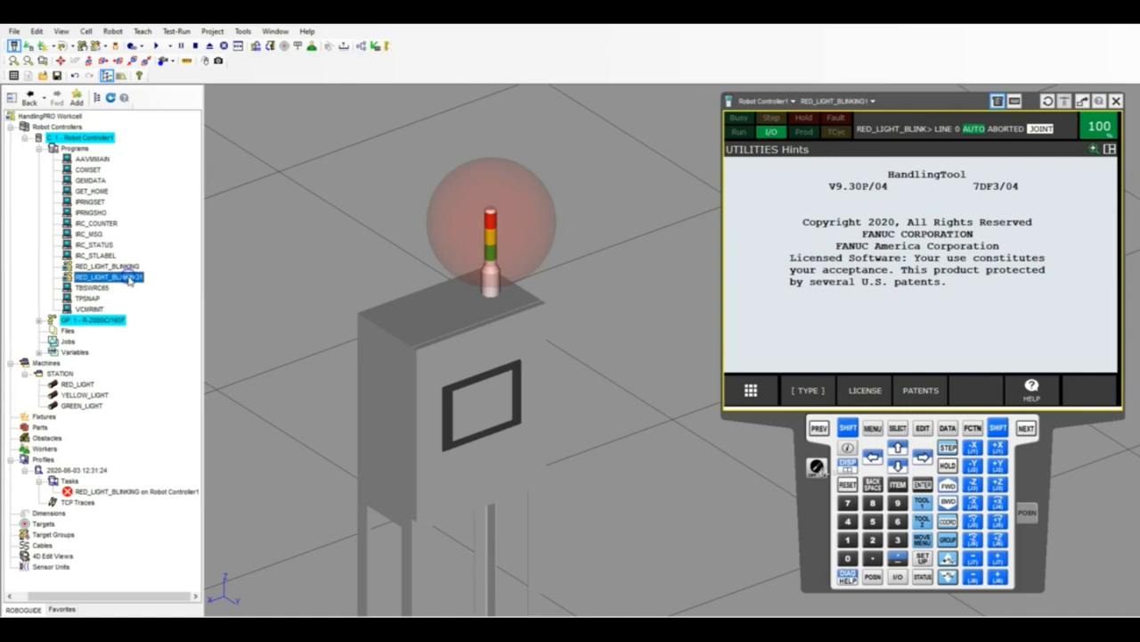
# Check the instructions of the pasted RED_LIGHT_BLINKING copy and rename that program as YELLOW_LIGHT_BLINKING.
pyautogui.doubleClick(128, 278)
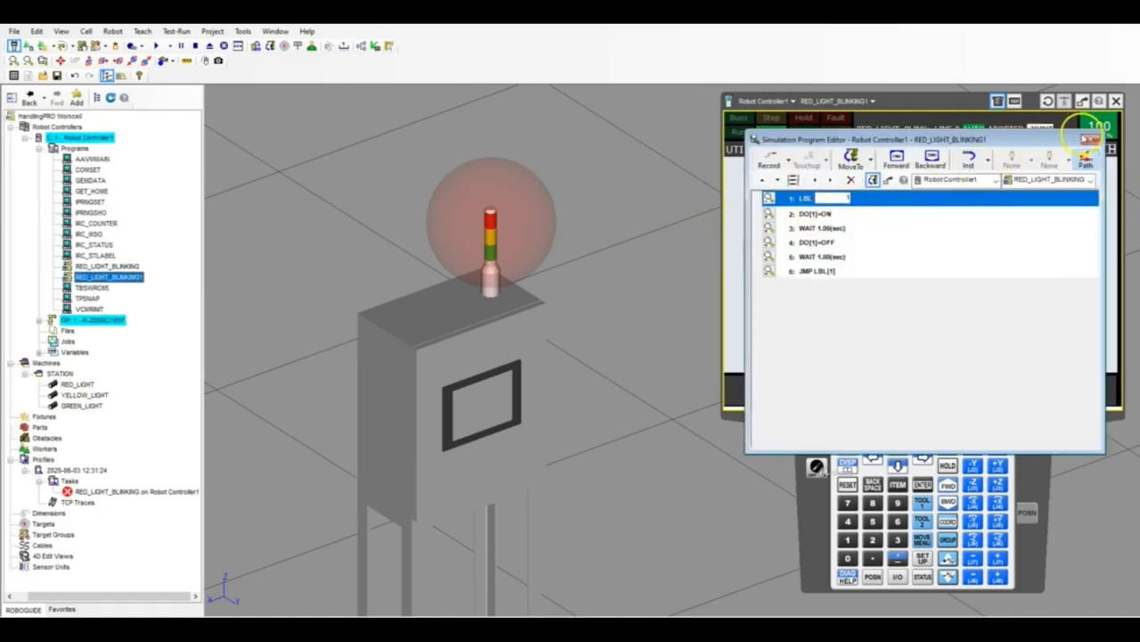
pyautogui.click(1091, 139)
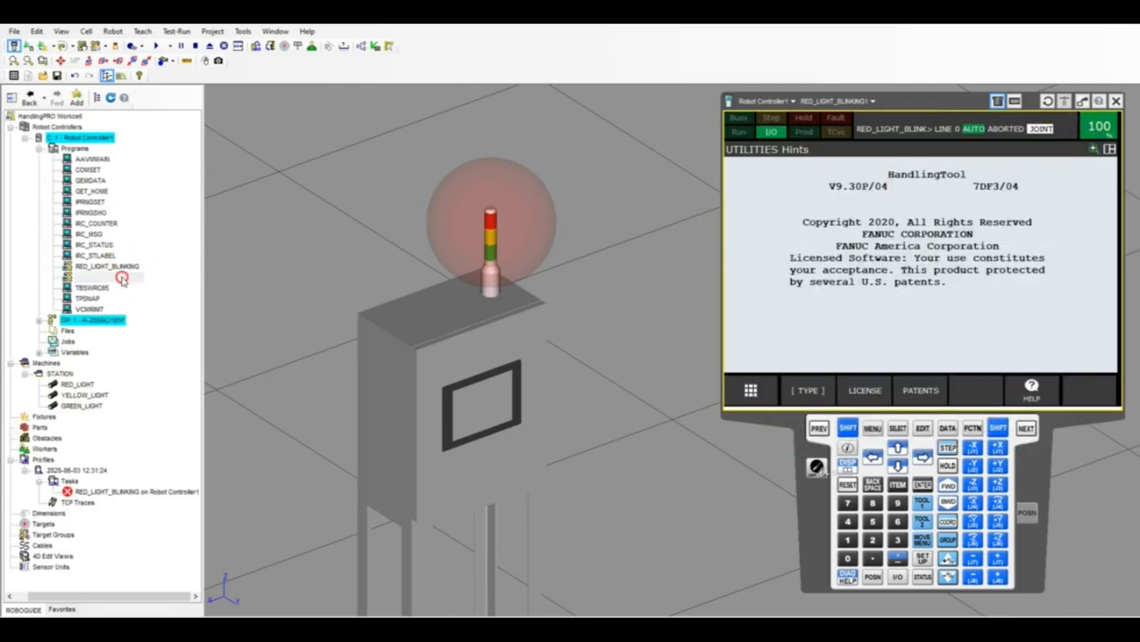
pyautogui.rightClick(122, 278)
pyautogui.click(160, 313)
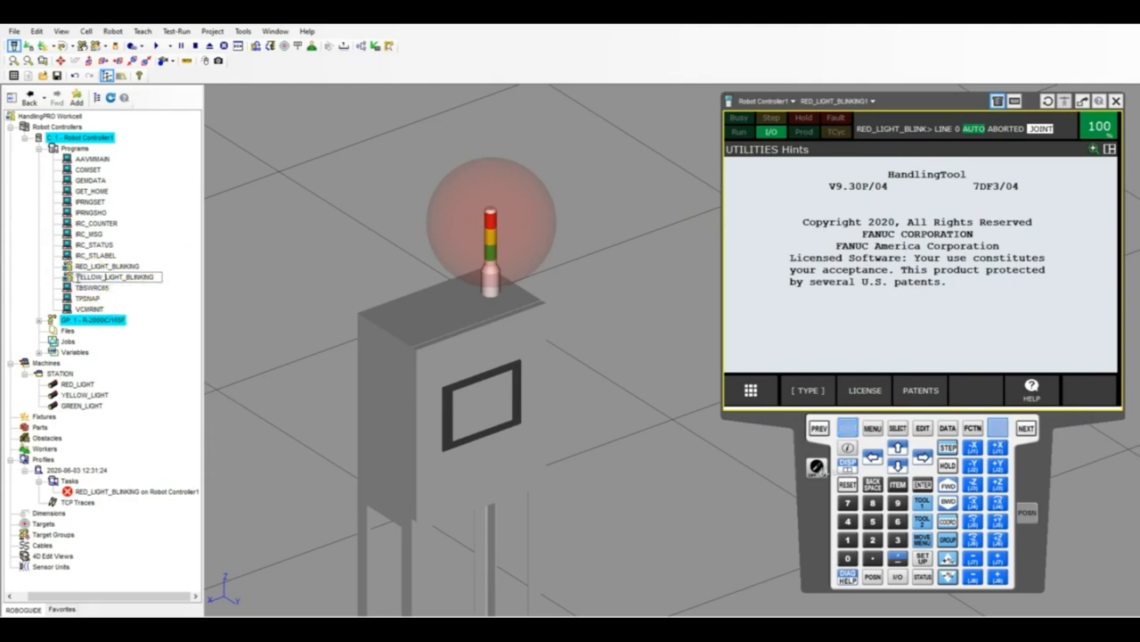
pyautogui.click(62, 190)
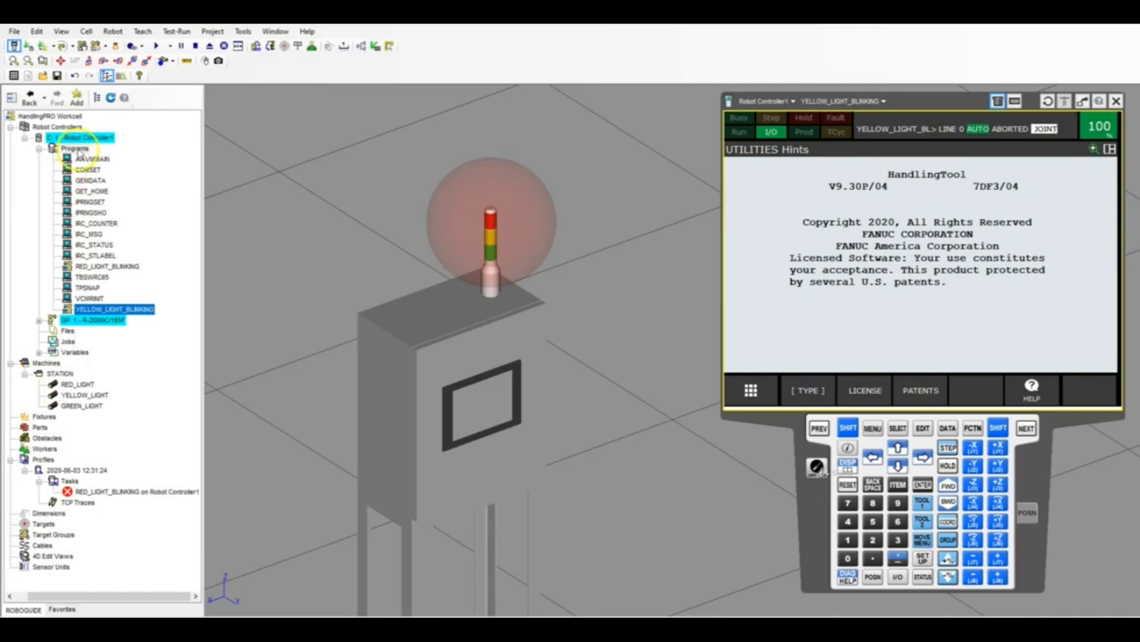
# Paste another copy of RED_LIGHT_BLINKING into the controller's programs and rename it as GREEN_LIGHT_BLINKING.
pyautogui.rightClick(80, 149)
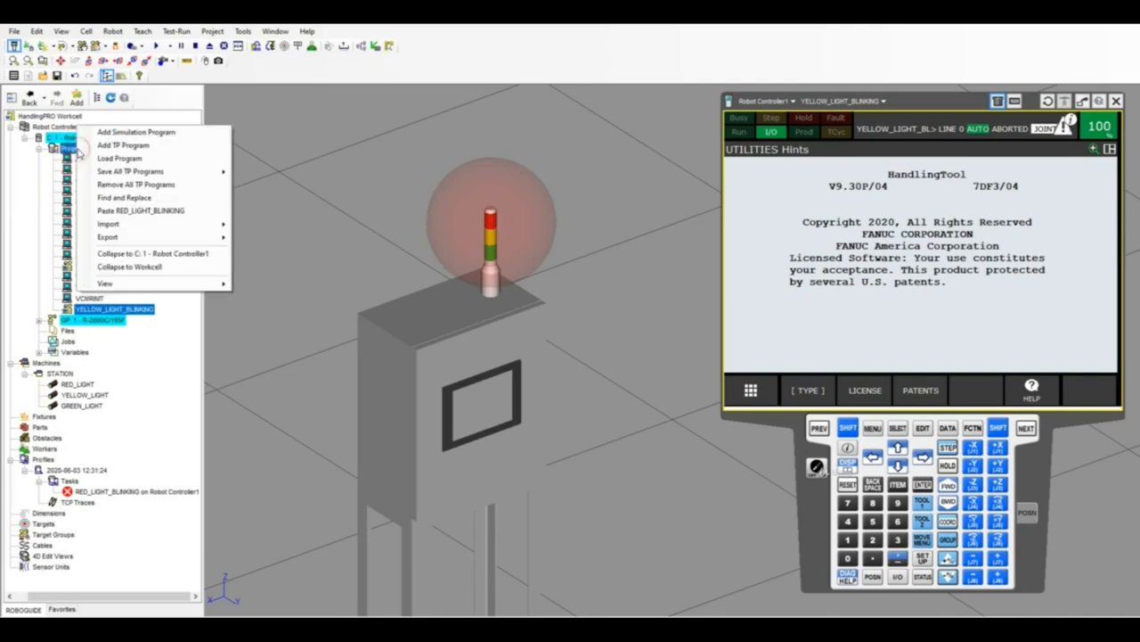
pyautogui.click(141, 210)
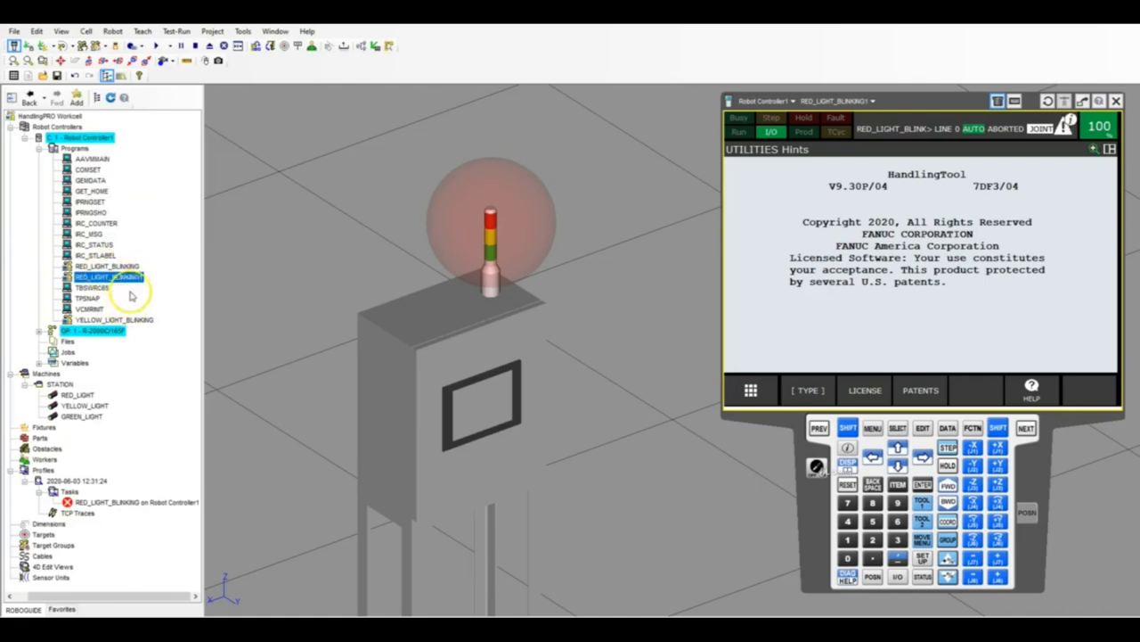
pyautogui.rightClick(129, 281)
pyautogui.click(166, 315)
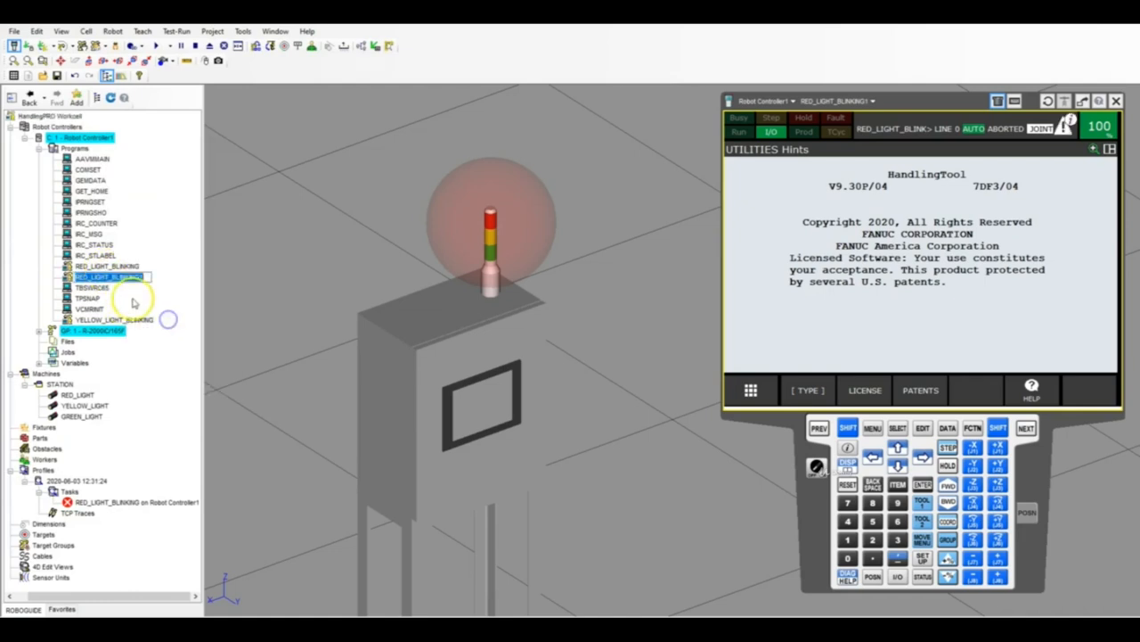
pyautogui.press('BackSpace')
pyautogui.moveTo(89, 277); pyautogui.dragTo(67, 277)
pyautogui.write('GR')
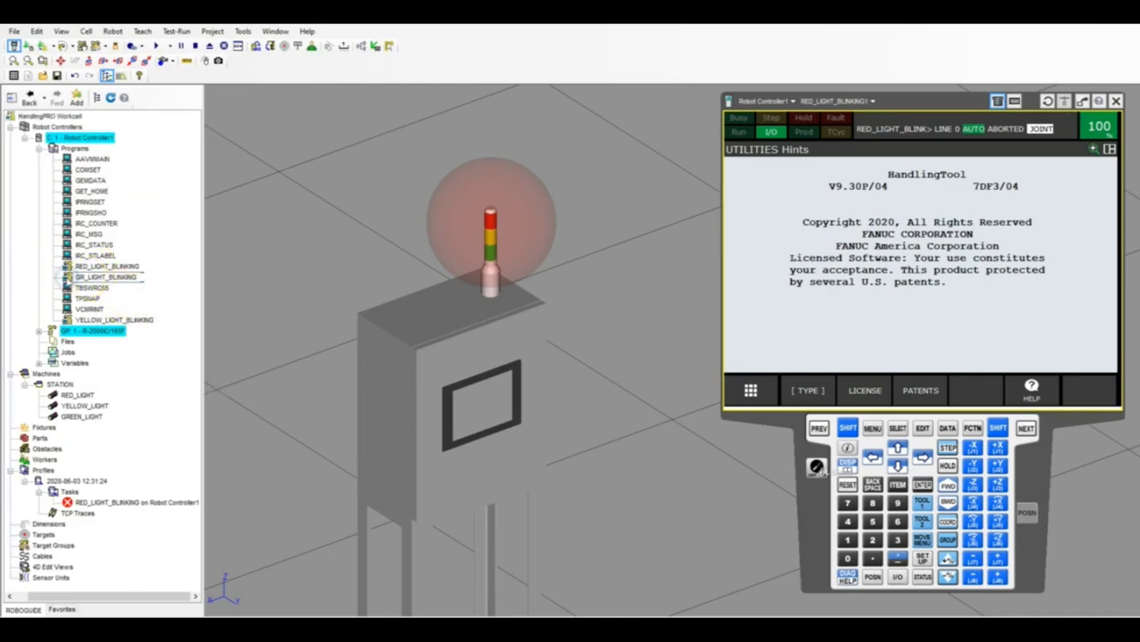
pyautogui.write('EEN')
pyautogui.press('Return')
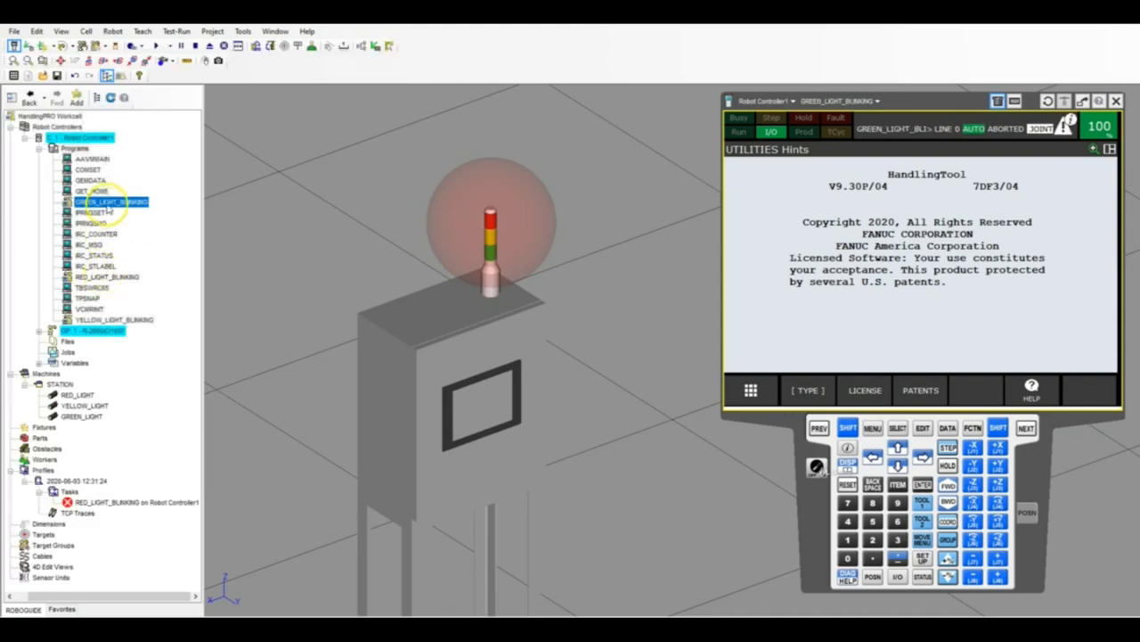
# Change both digital output instructions in GREEN_LIGHT_BLINKING to DO[3], keeping ON and OFF, and close the program.
pyautogui.doubleClick(113, 203)
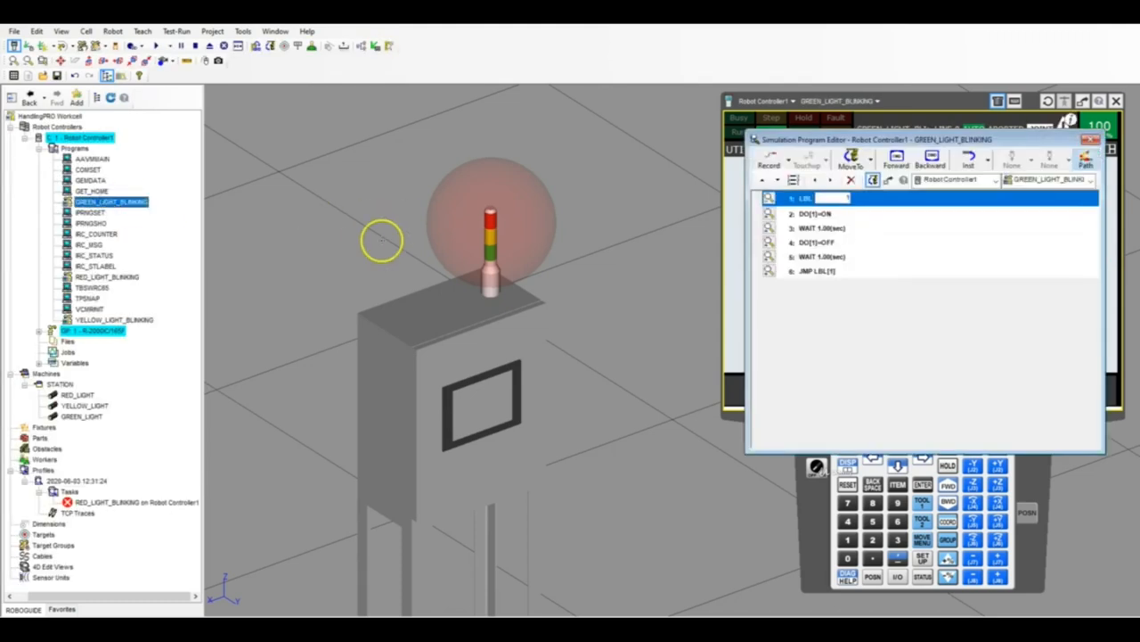
pyautogui.click(830, 216)
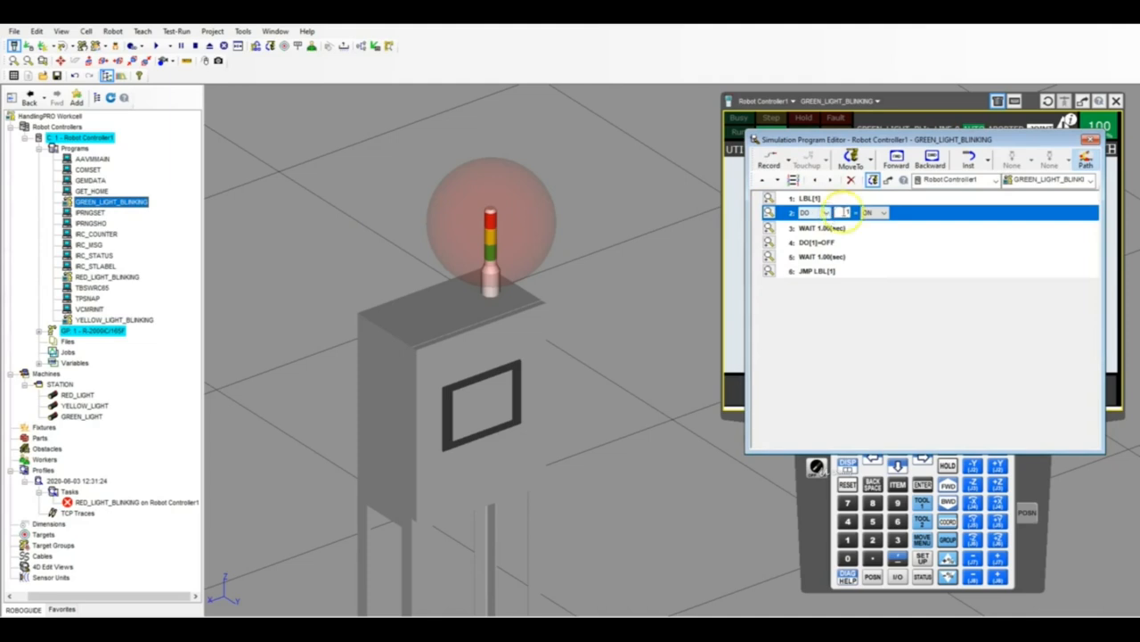
pyautogui.click(823, 242)
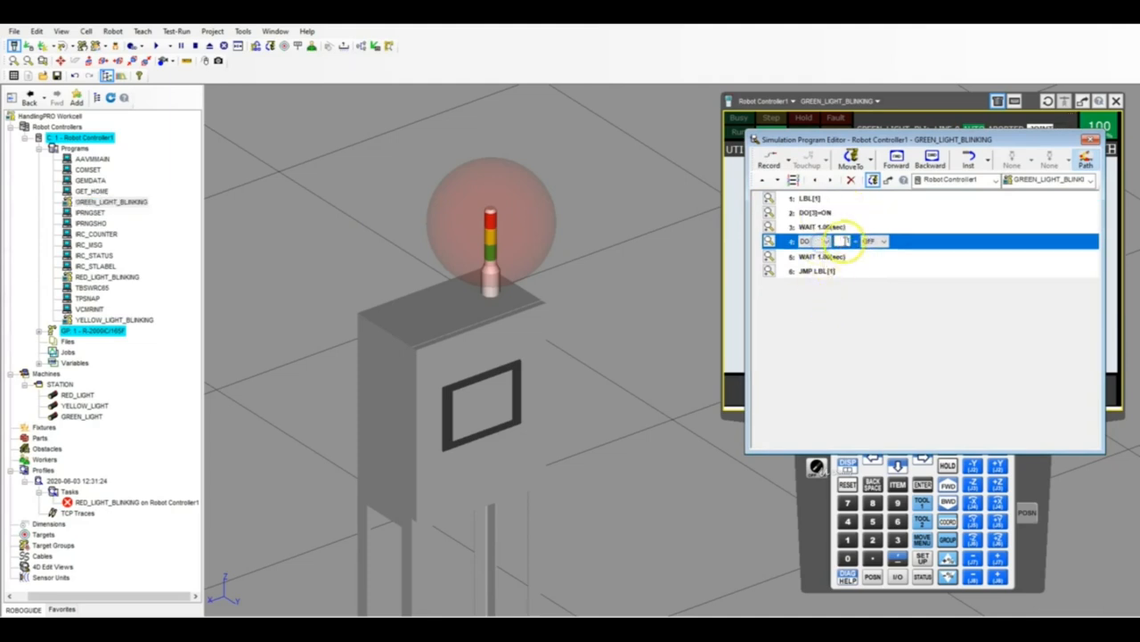
pyautogui.click(1090, 140)
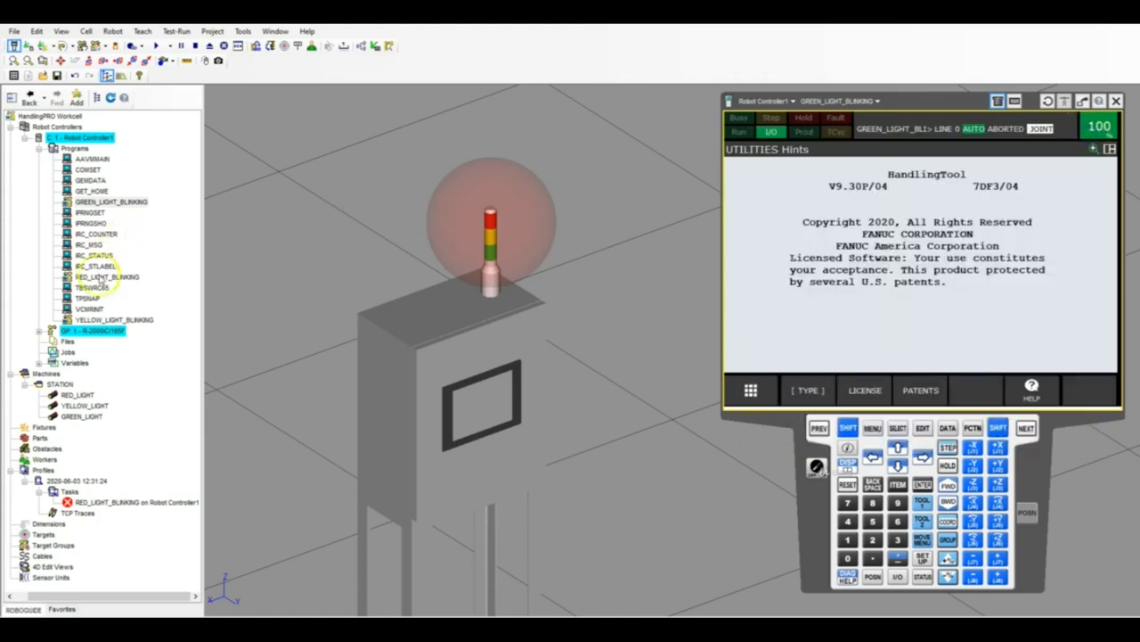
# Change the ON and OFF output instructions in YELLOW_LIGHT_BLINKING to DO[2] and close the program.
pyautogui.click(94, 320)
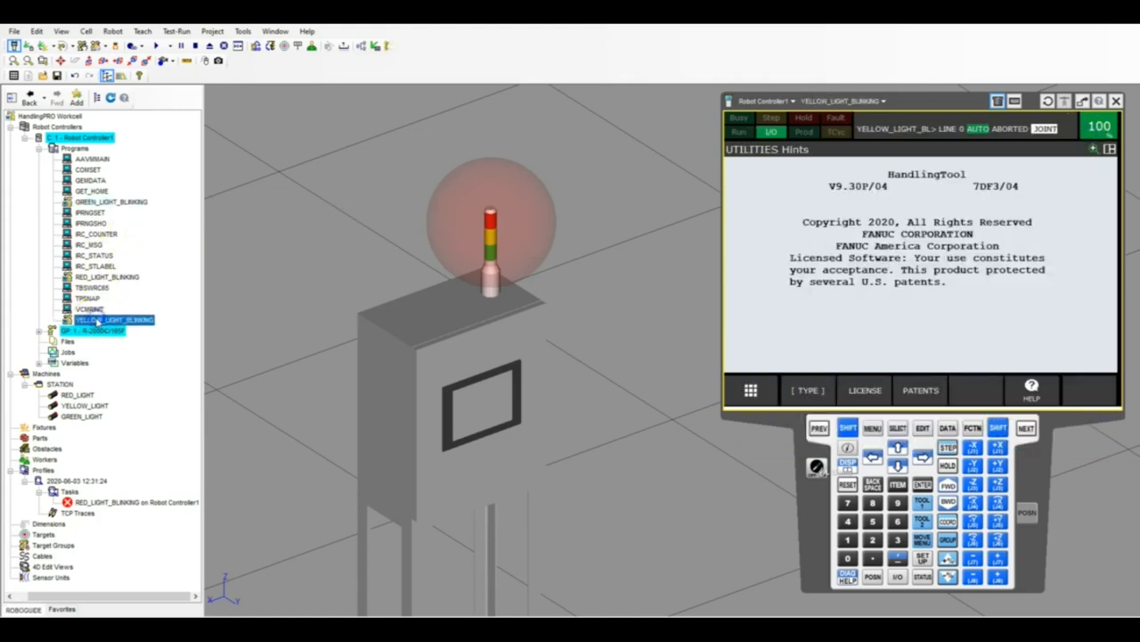
pyautogui.doubleClick(94, 320)
pyautogui.click(802, 214)
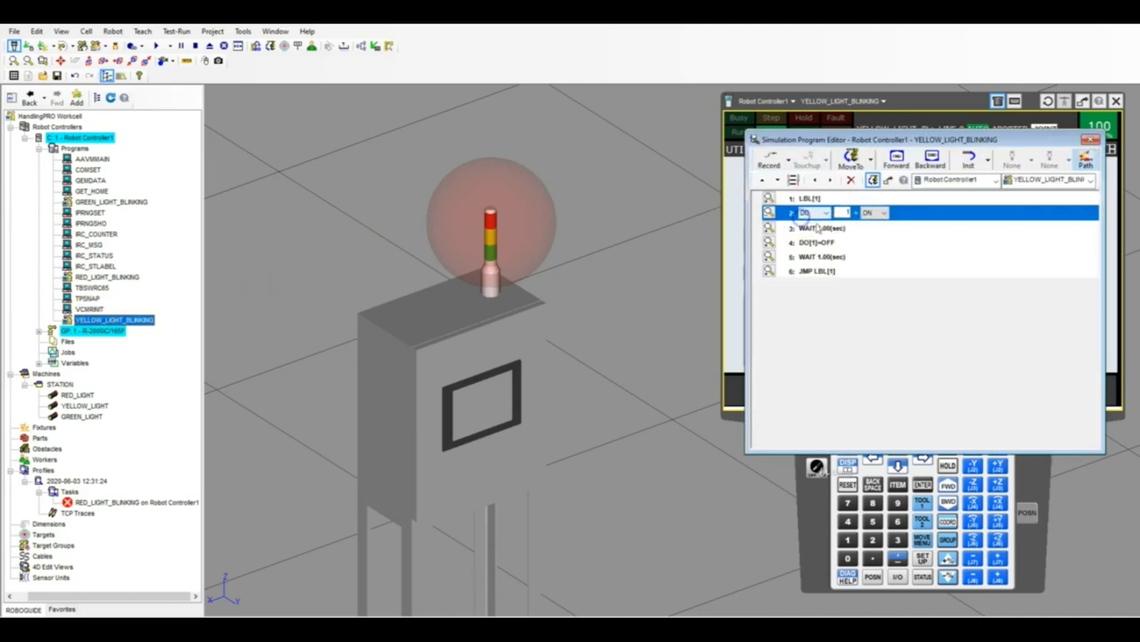
pyautogui.click(843, 212)
pyautogui.write('2')
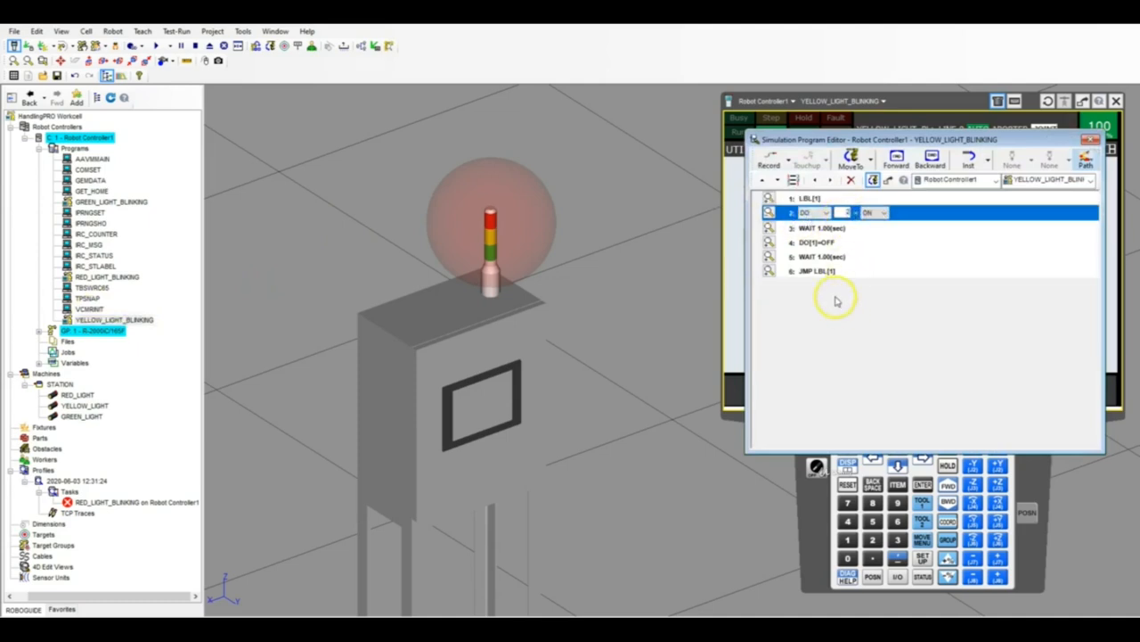
pyautogui.click(821, 242)
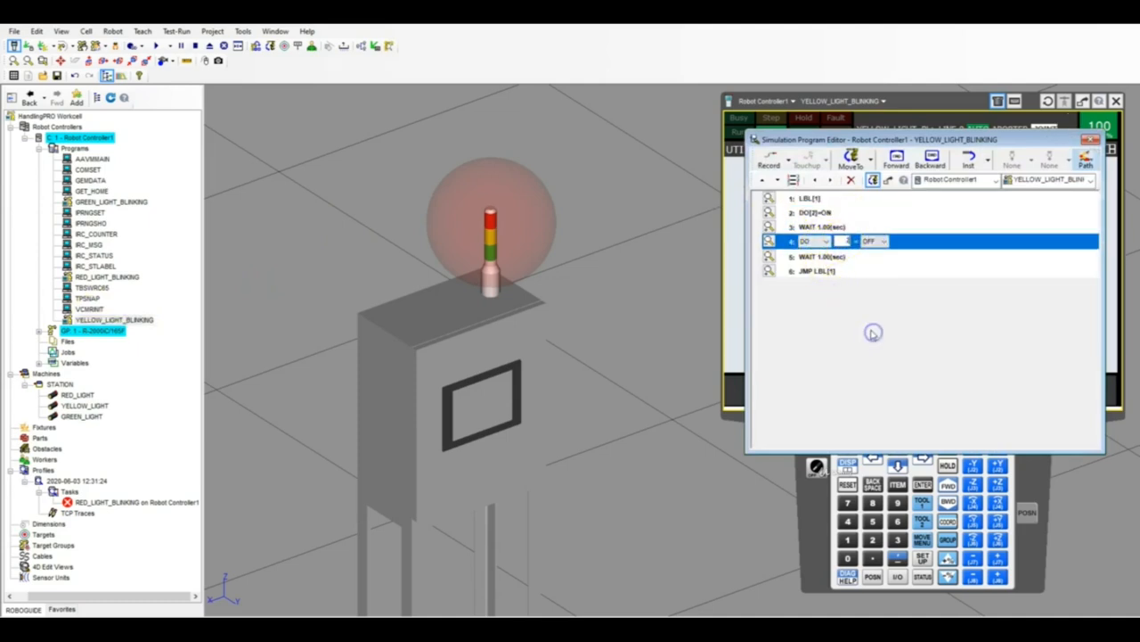
pyautogui.click(1092, 140)
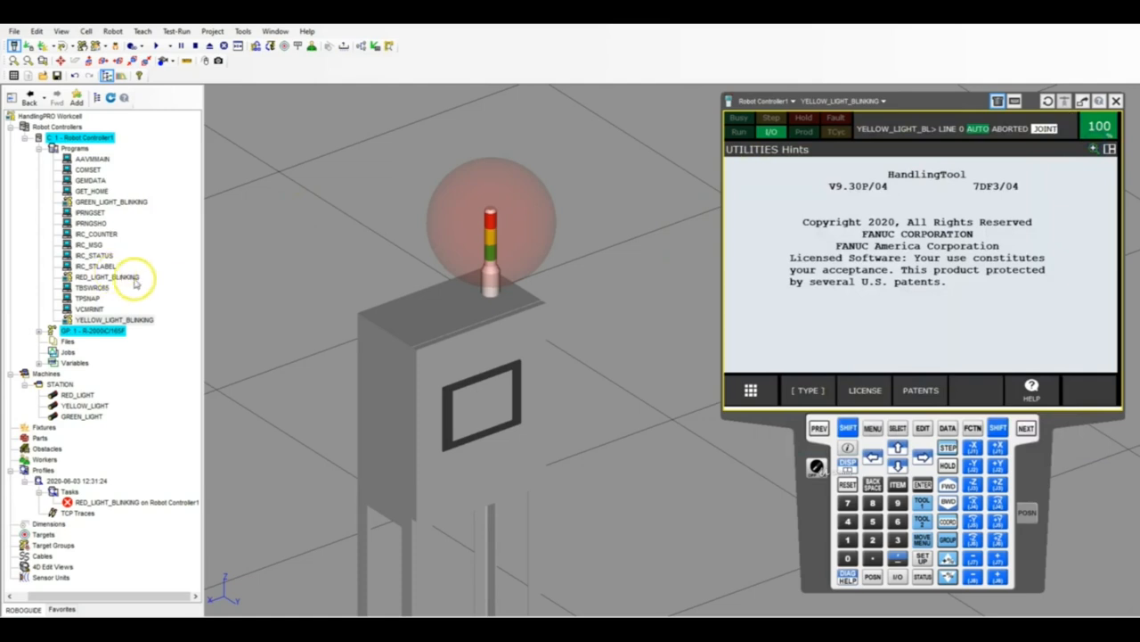
# Run GREEN_LIGHT_BLINKING to watch the green light blink, and abort the simulation.
pyautogui.click(122, 202)
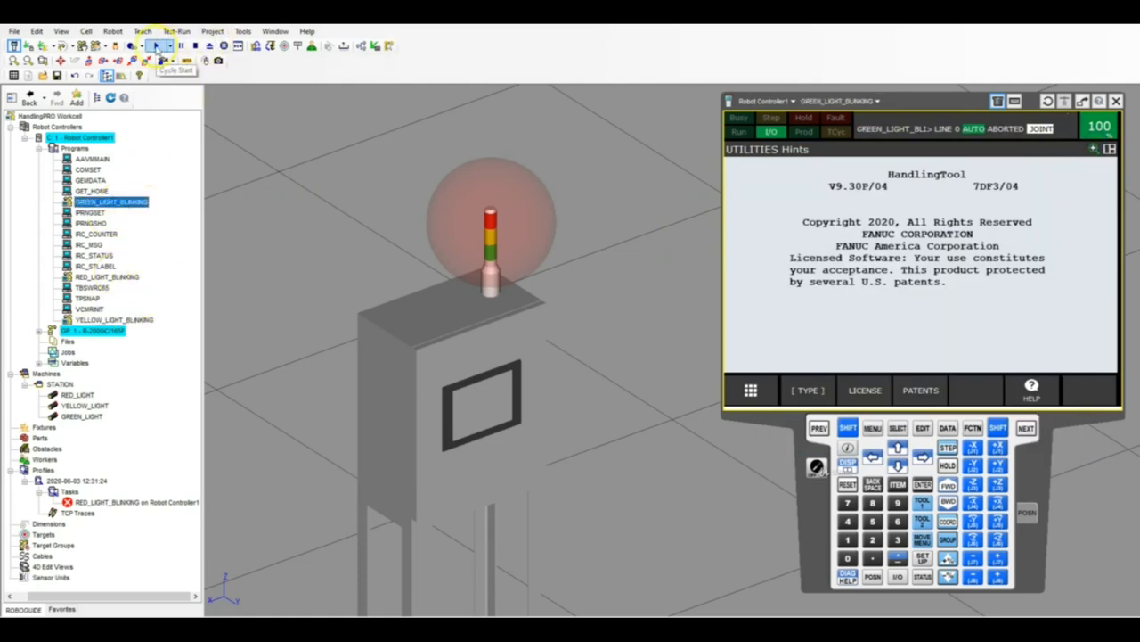
pyautogui.click(156, 45)
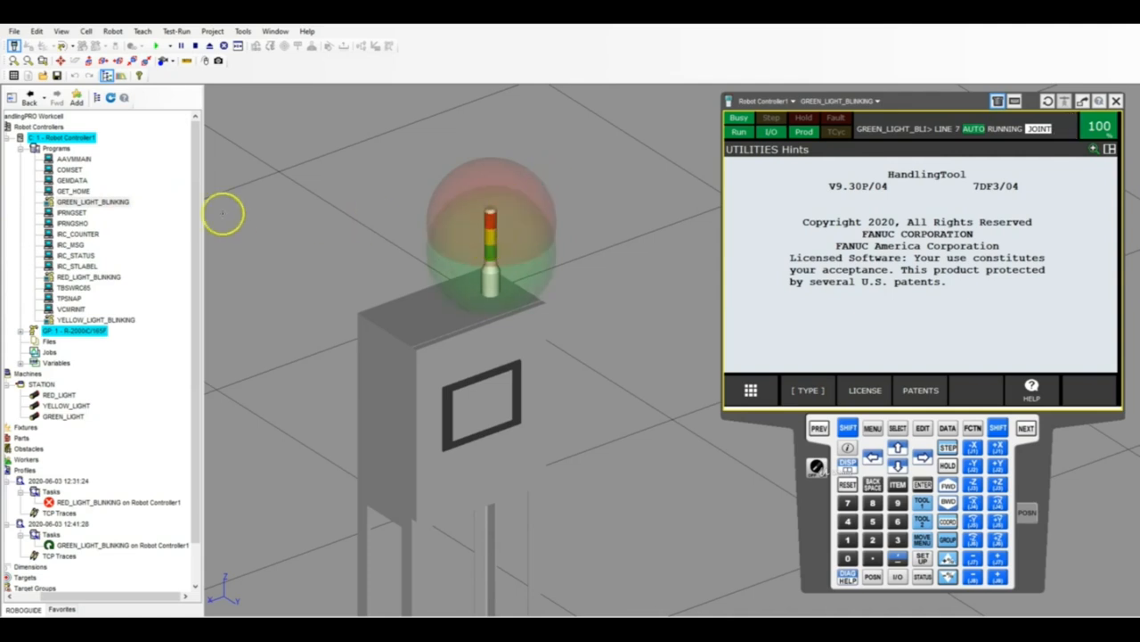
pyautogui.click(207, 46)
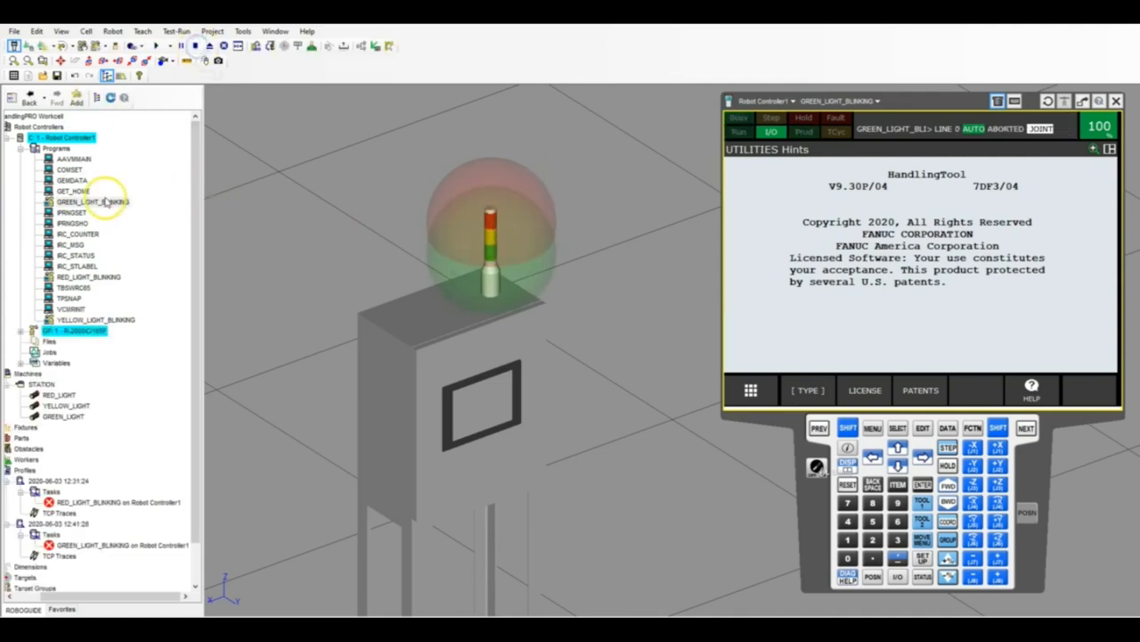
# Insert a DO[1]=OFF instruction after the DO[3]=ON line in GREEN_LIGHT_BLINKING.
pyautogui.doubleClick(104, 204)
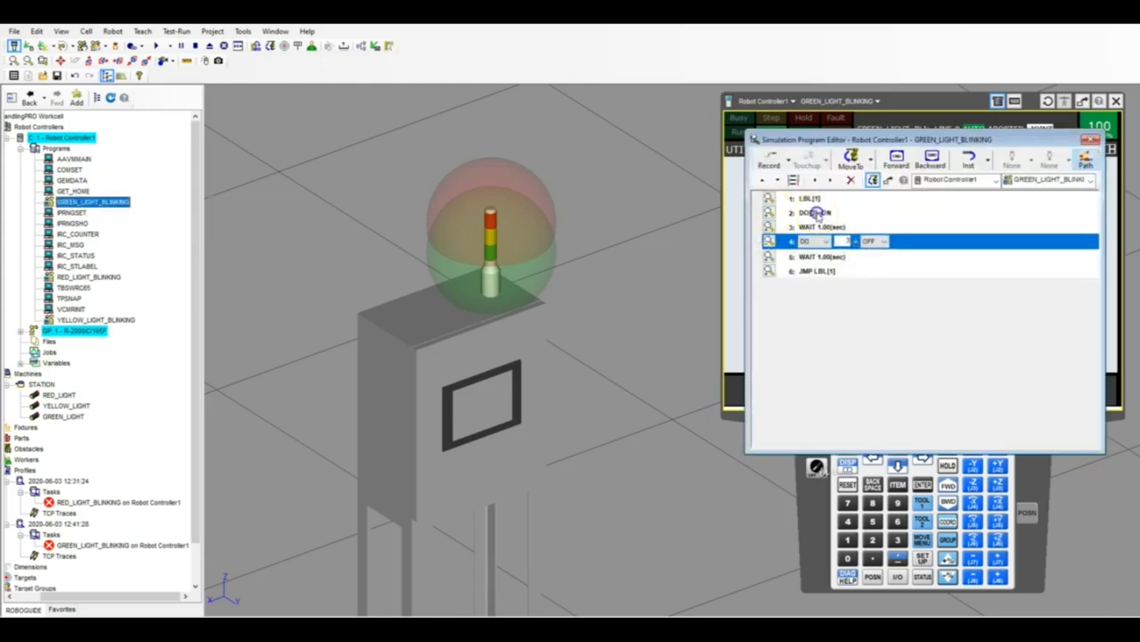
pyautogui.click(885, 216)
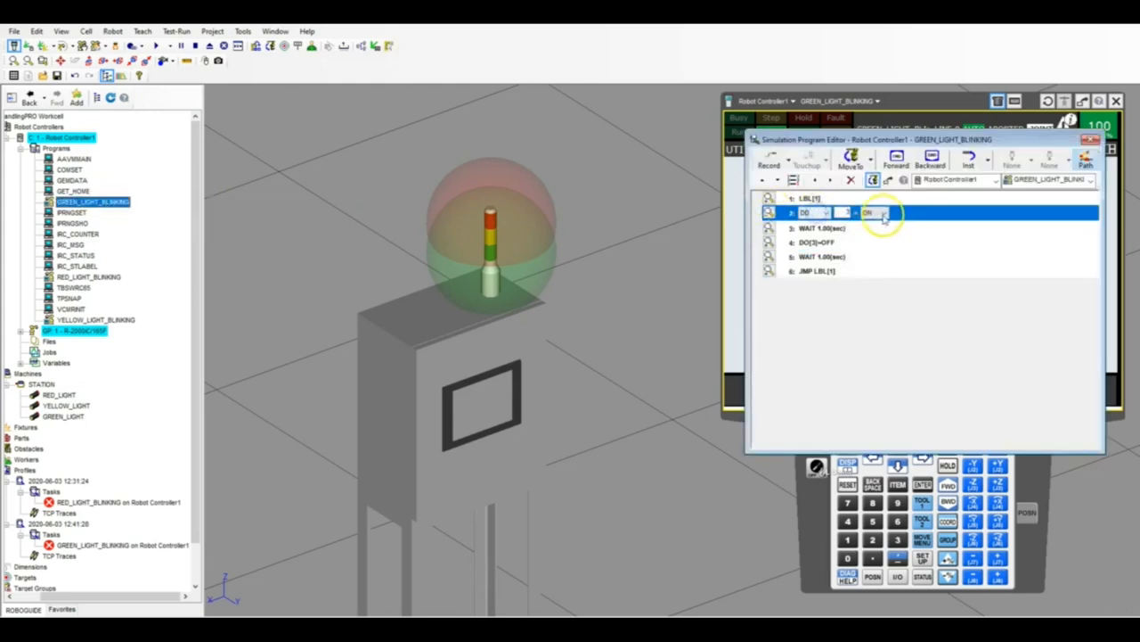
pyautogui.click(989, 162)
pyautogui.click(1021, 331)
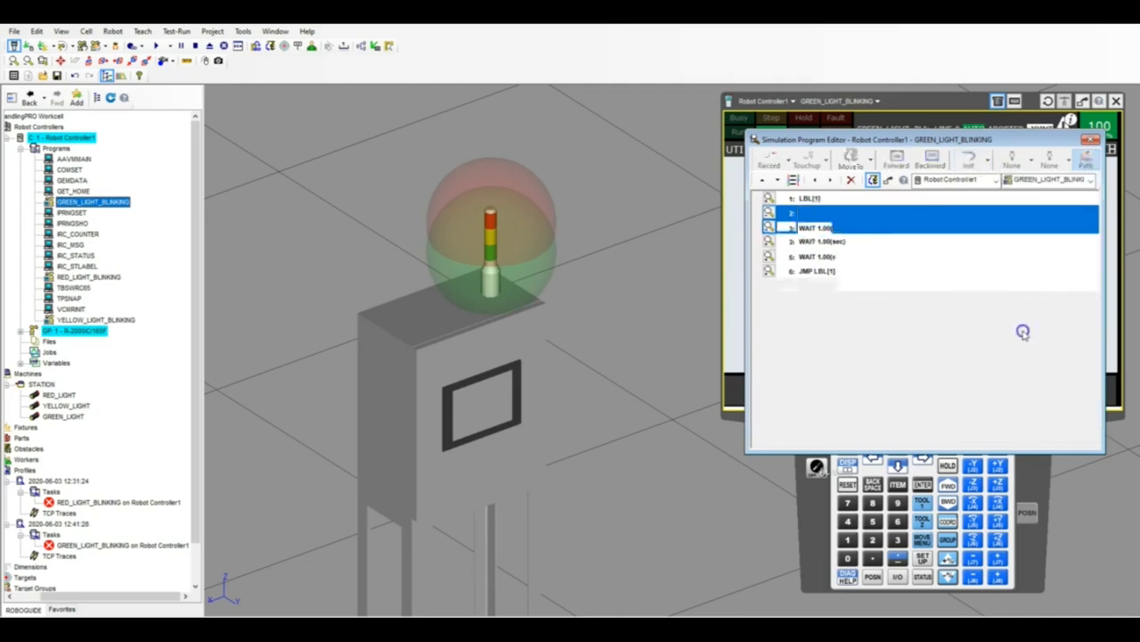
pyautogui.click(876, 228)
pyautogui.click(873, 238)
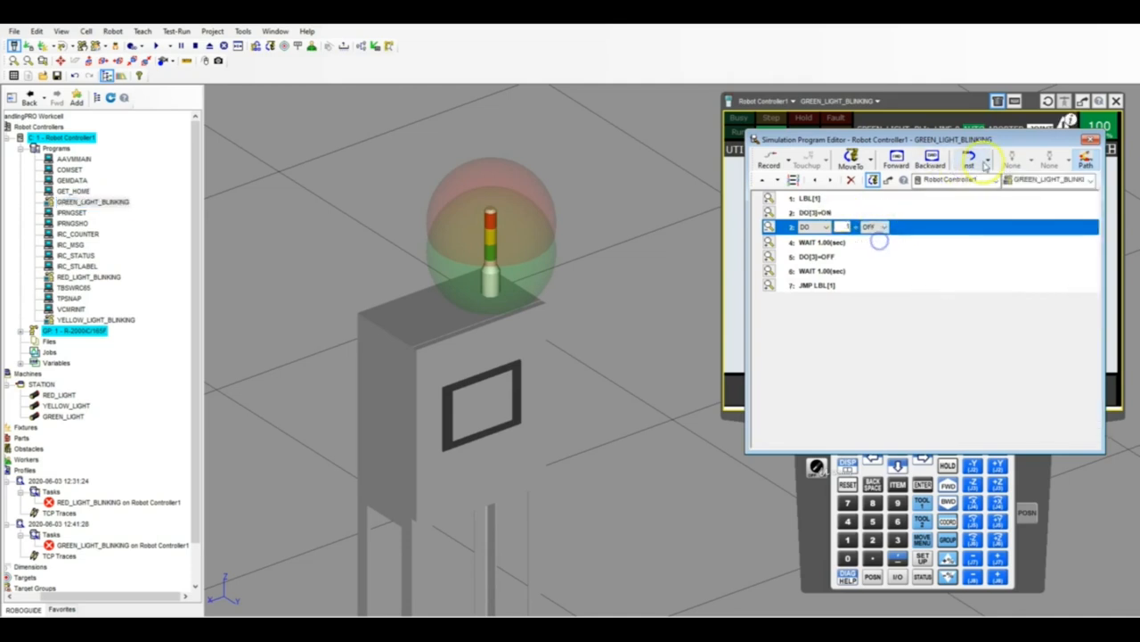
# Insert a DO[2]=OFF instruction below the DO[1]=OFF line in GREEN_LIGHT_BLINKING.
pyautogui.click(987, 162)
pyautogui.click(993, 332)
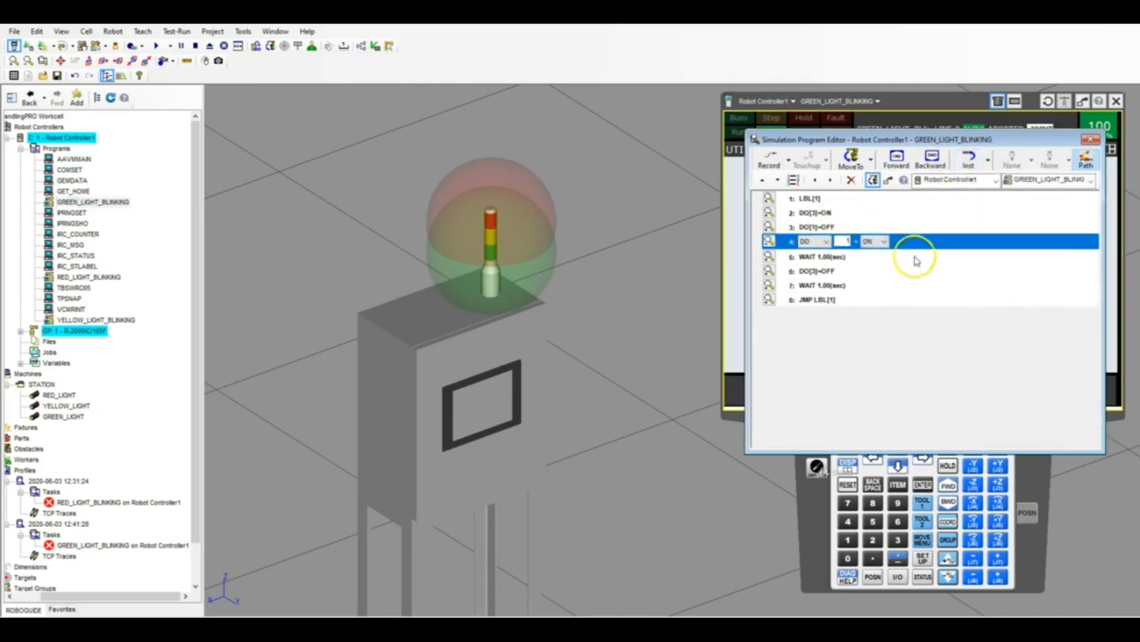
pyautogui.write('2')
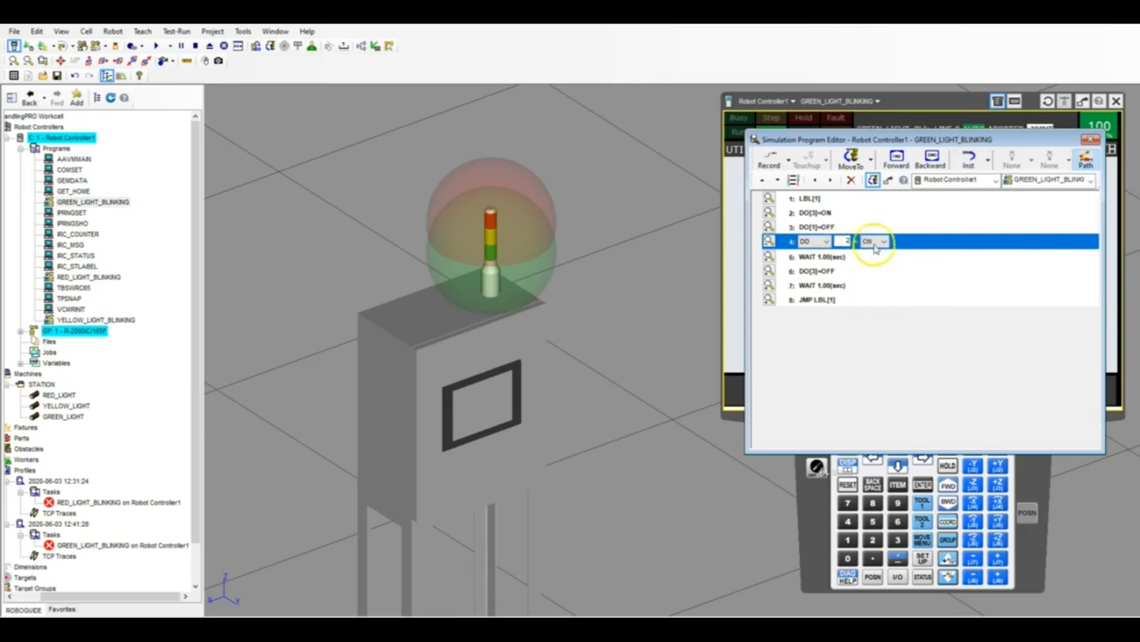
pyautogui.click(879, 244)
pyautogui.click(877, 259)
pyautogui.click(871, 359)
# Move the DO[1]=OFF and DO[2]=OFF lines above LBL[1] in GREEN_LIGHT_BLINKING and close the program.
pyautogui.click(792, 229)
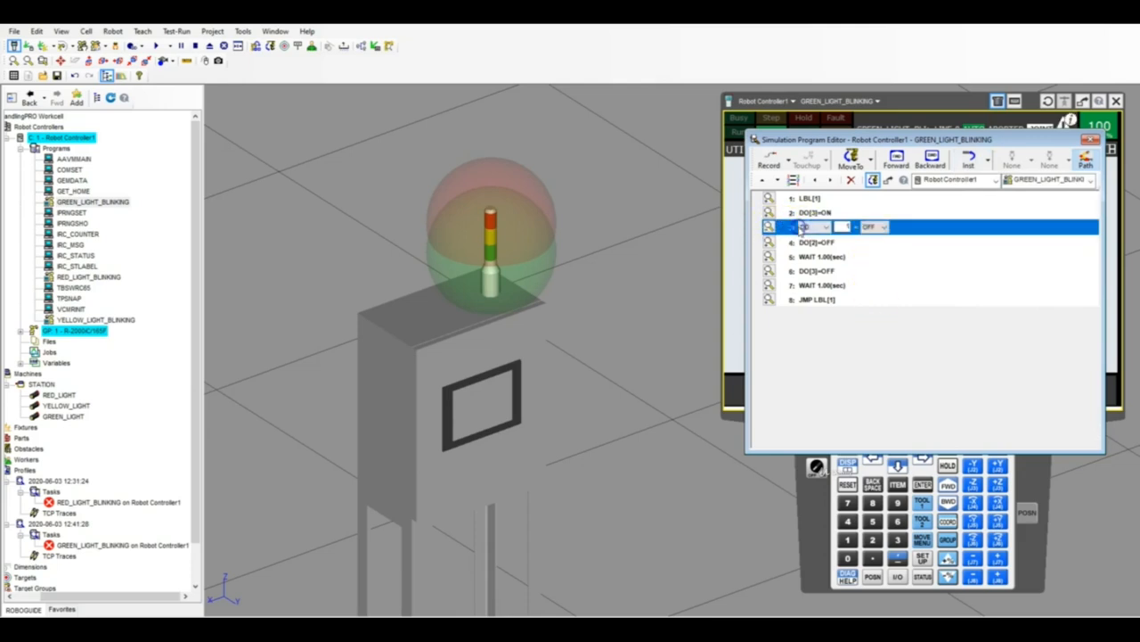
pyautogui.click(761, 180)
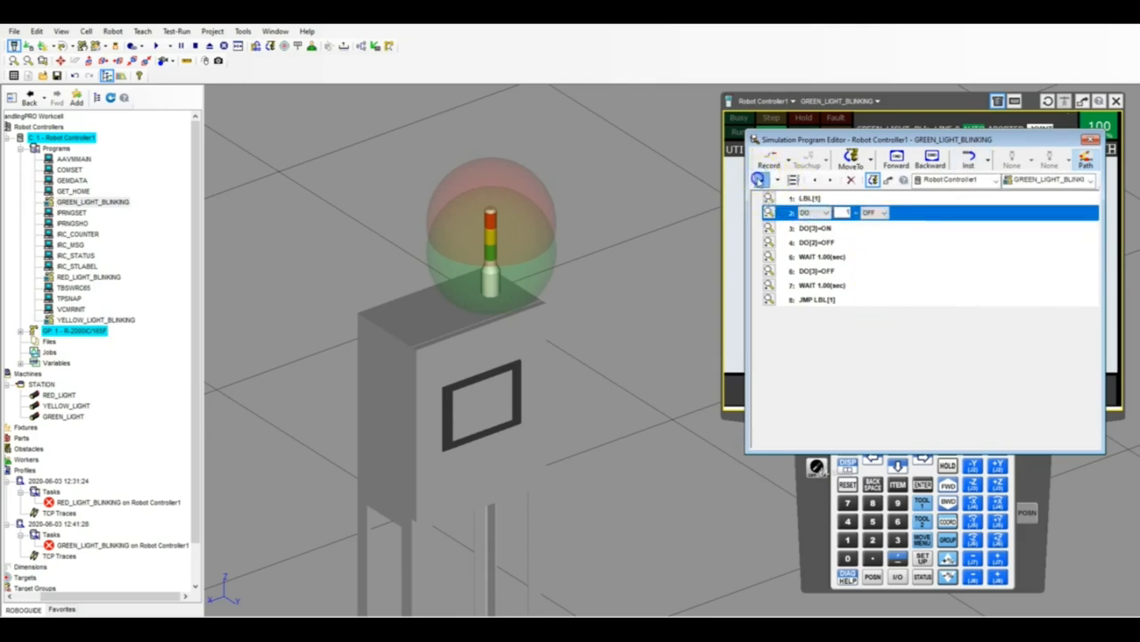
pyautogui.click(758, 179)
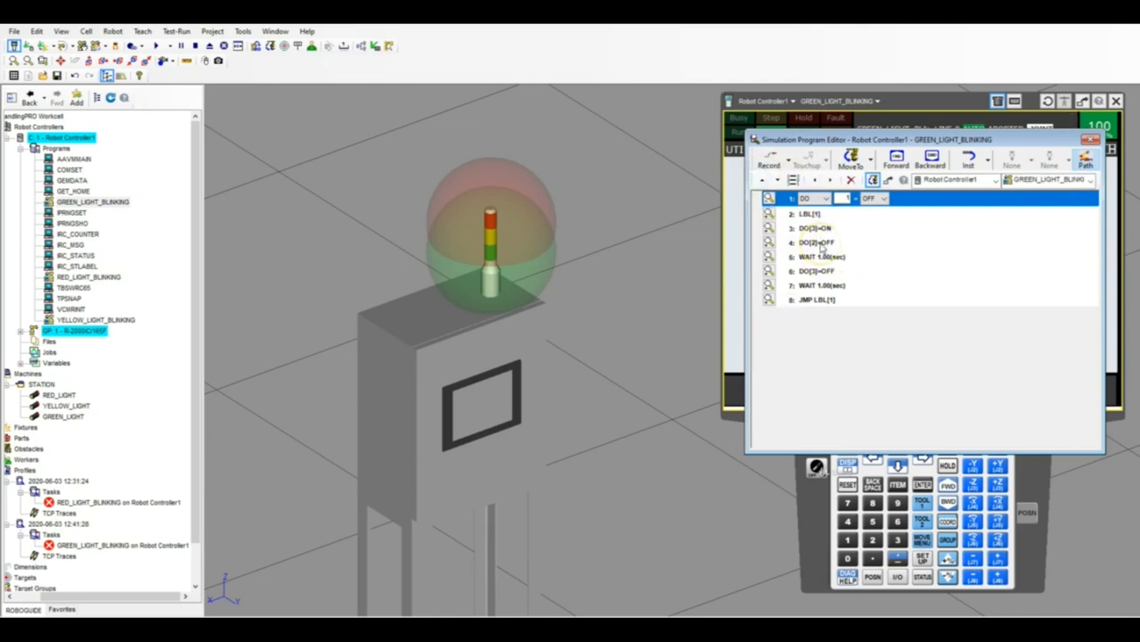
pyautogui.click(819, 243)
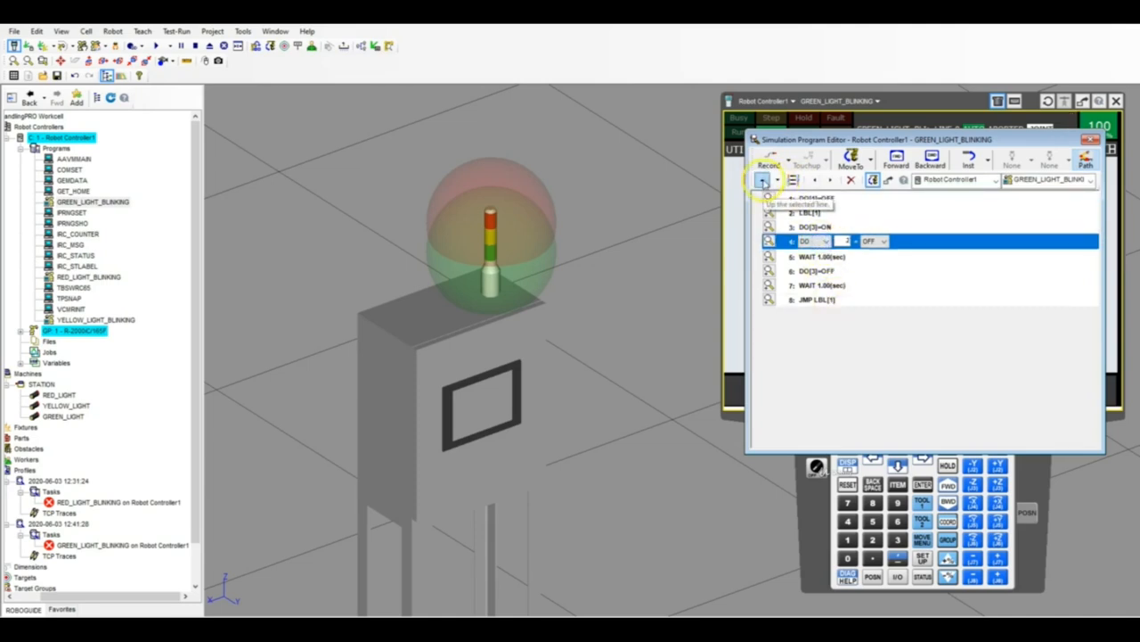
pyautogui.click(763, 180)
pyautogui.click(763, 180)
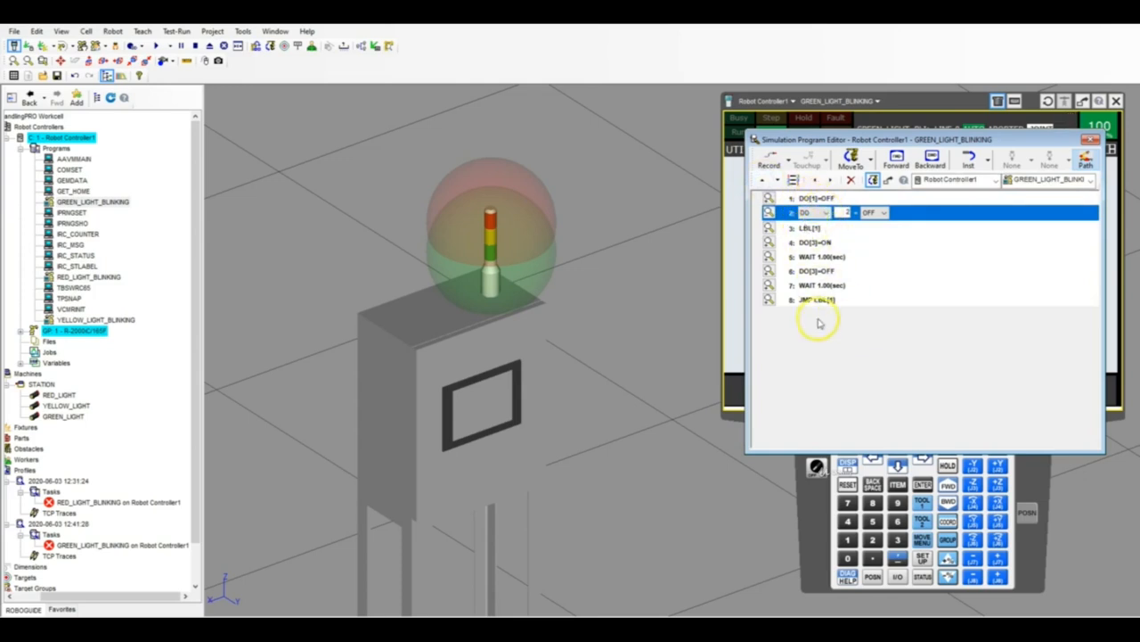
pyautogui.click(1090, 140)
# Open RED_LIGHT_BLINKING and insert a DO[2]=OFF instruction below the LBL[1] line.
pyautogui.click(89, 277)
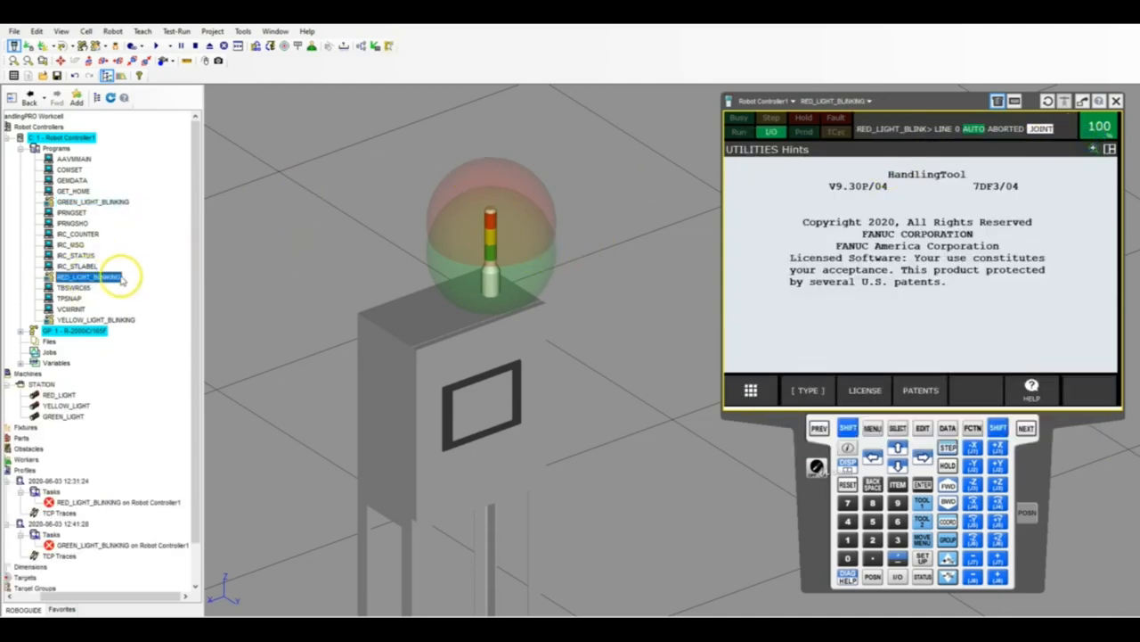
pyautogui.doubleClick(116, 278)
pyautogui.click(969, 160)
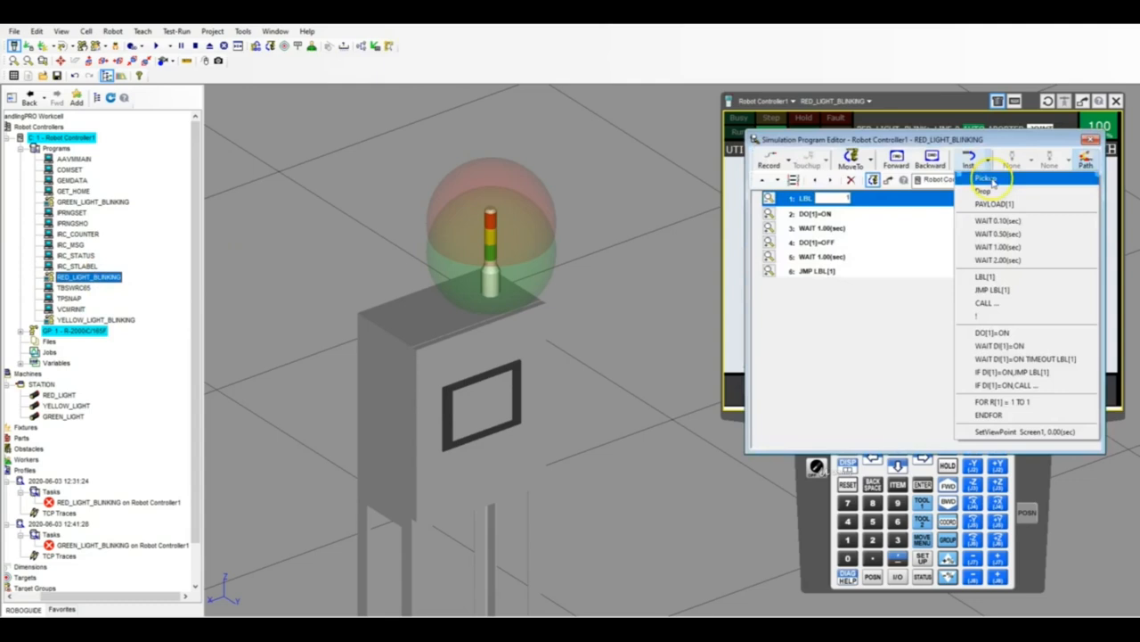
pyautogui.click(992, 332)
pyautogui.click(875, 213)
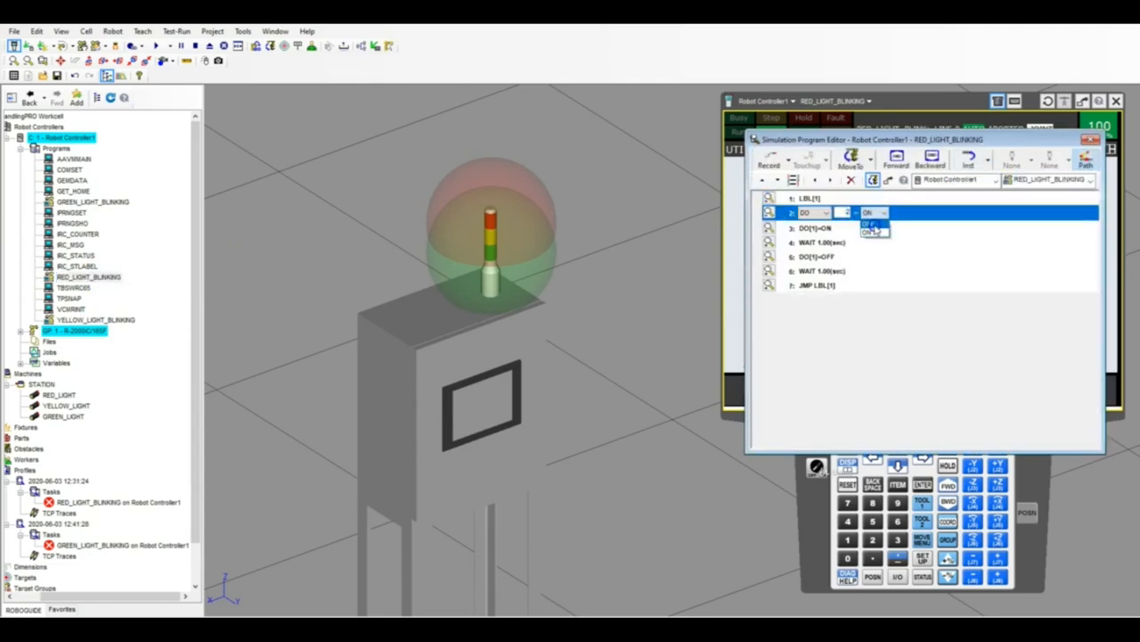
pyautogui.click(871, 224)
# Insert a DO[3]=OFF instruction below the DO[2]=OFF line in RED_LIGHT_BLINKING.
pyautogui.click(970, 160)
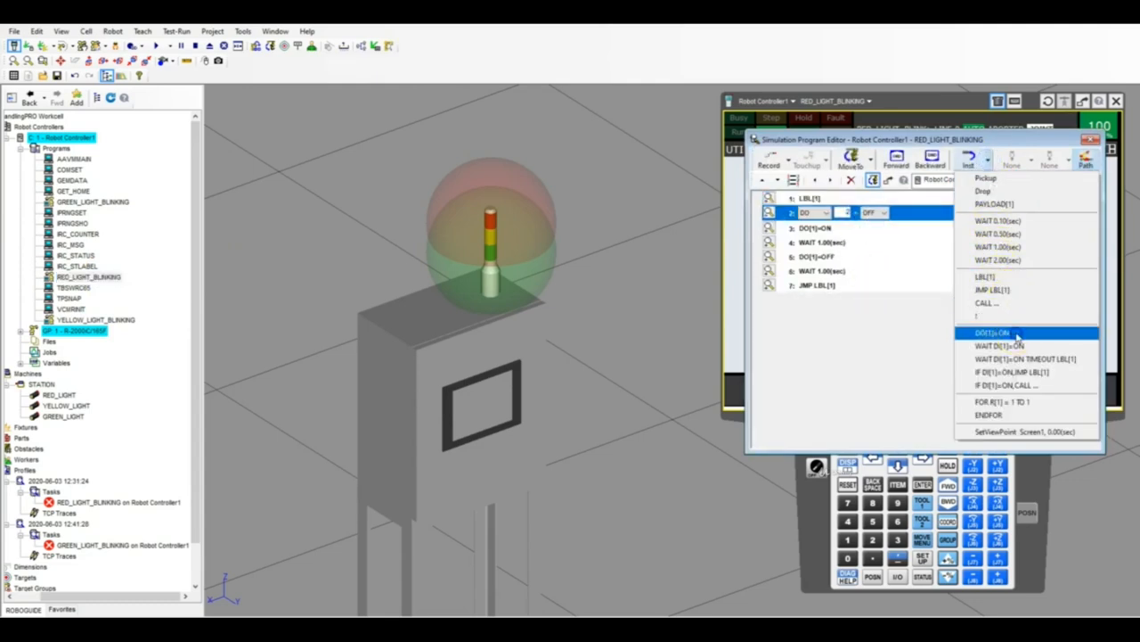
pyautogui.click(1016, 334)
pyautogui.click(876, 229)
pyautogui.click(871, 240)
# Move the DO[2]=OFF and DO[3]=OFF lines above LBL[1] in RED_LIGHT_BLINKING and close the program.
pyautogui.click(762, 180)
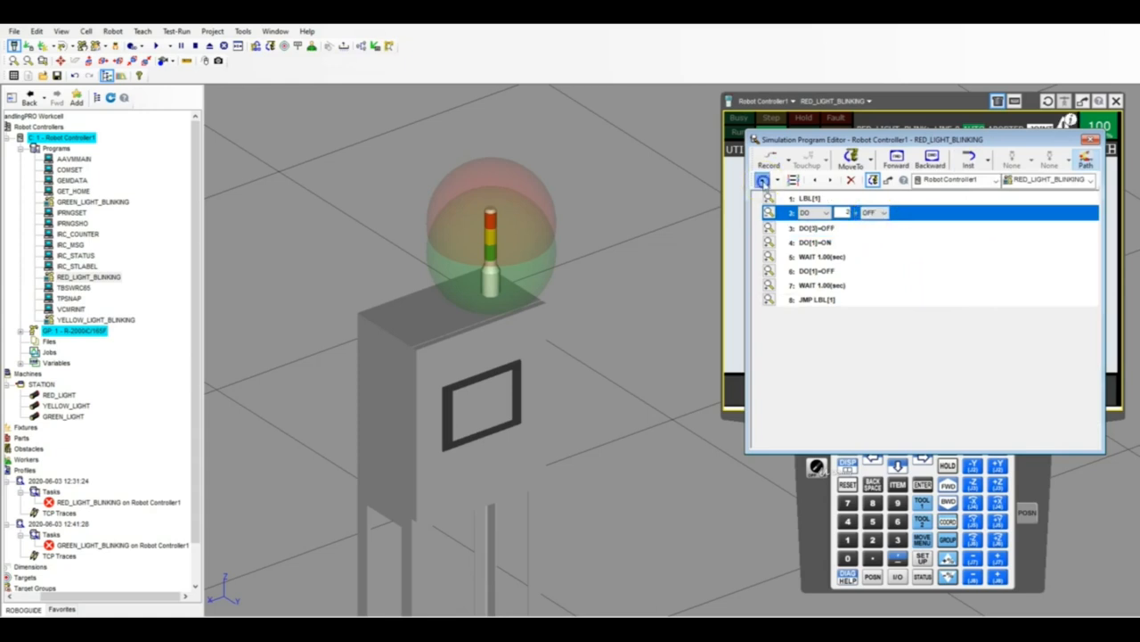
pyautogui.click(763, 180)
pyautogui.click(815, 228)
pyautogui.click(762, 180)
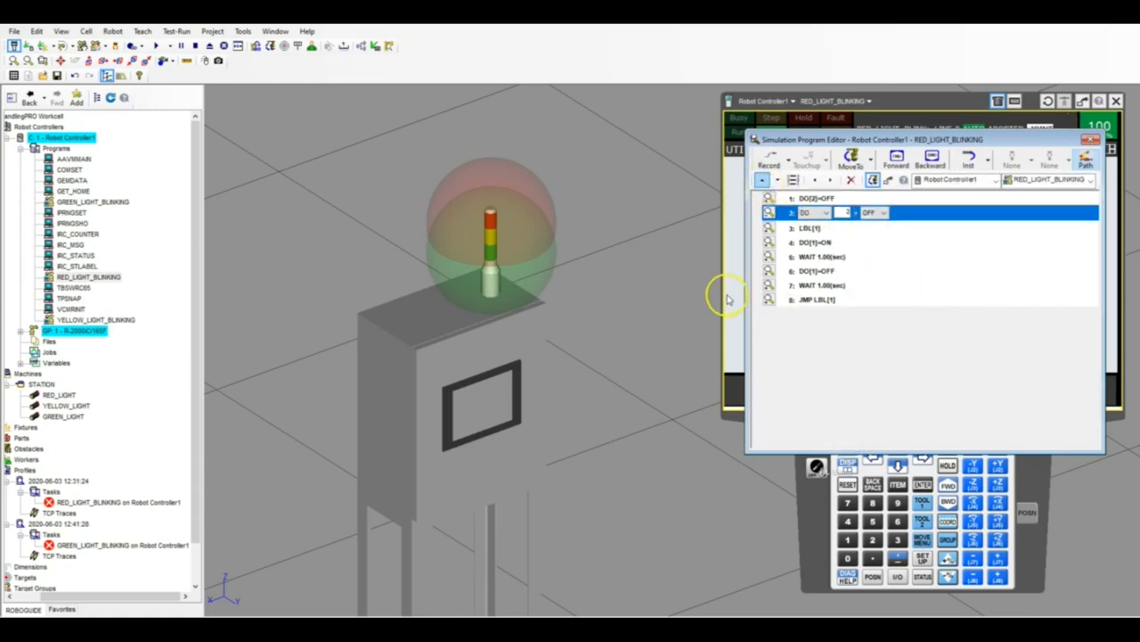
pyautogui.click(1091, 139)
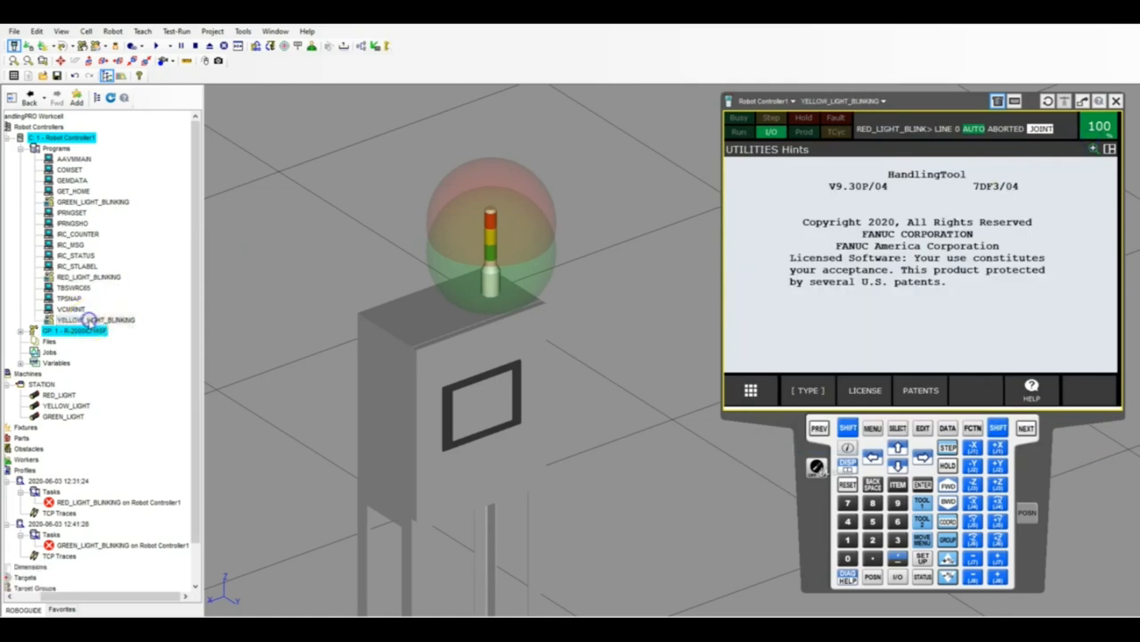
# Open YELLOW_LIGHT_BLINKING and insert a DO[1]=OFF instruction above the LBL[1] line.
pyautogui.doubleClick(89, 319)
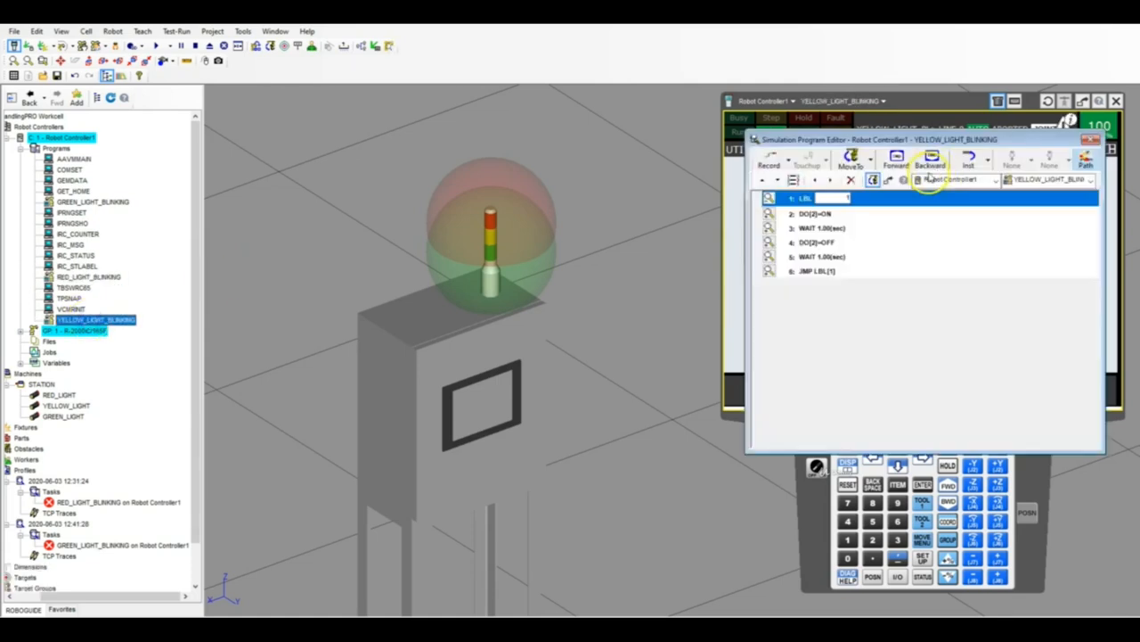
pyautogui.click(992, 164)
pyautogui.click(989, 279)
pyautogui.click(891, 200)
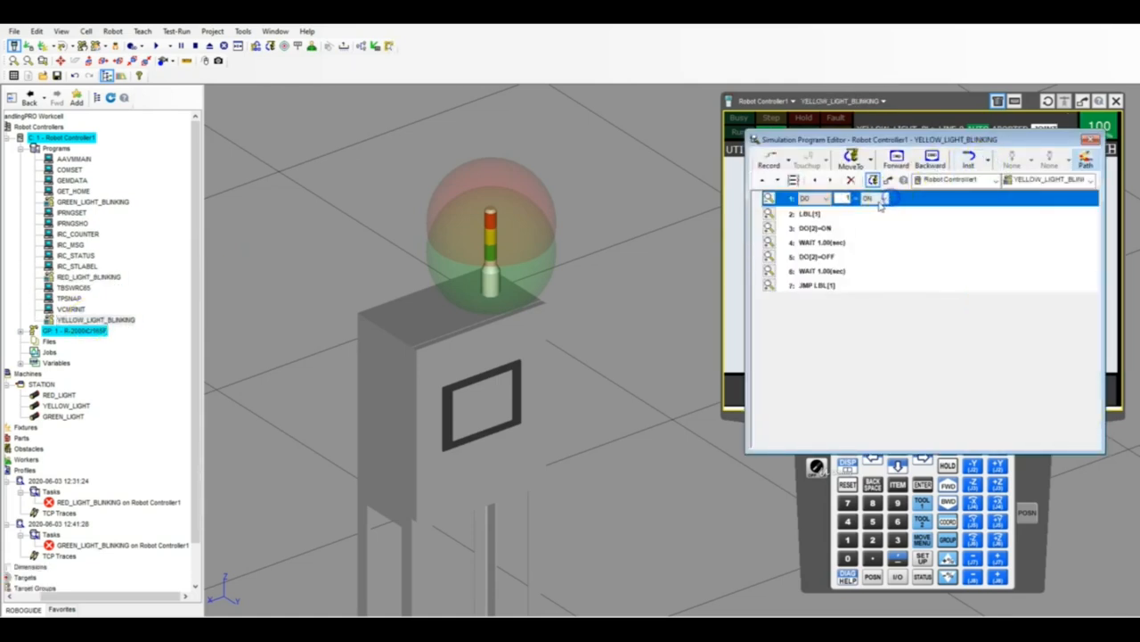
pyautogui.click(884, 198)
pyautogui.click(873, 217)
# Insert a DO[3]=OFF instruction between the DO[1]=OFF and LBL[1] lines in YELLOW_LIGHT_BLINKING.
pyautogui.click(985, 162)
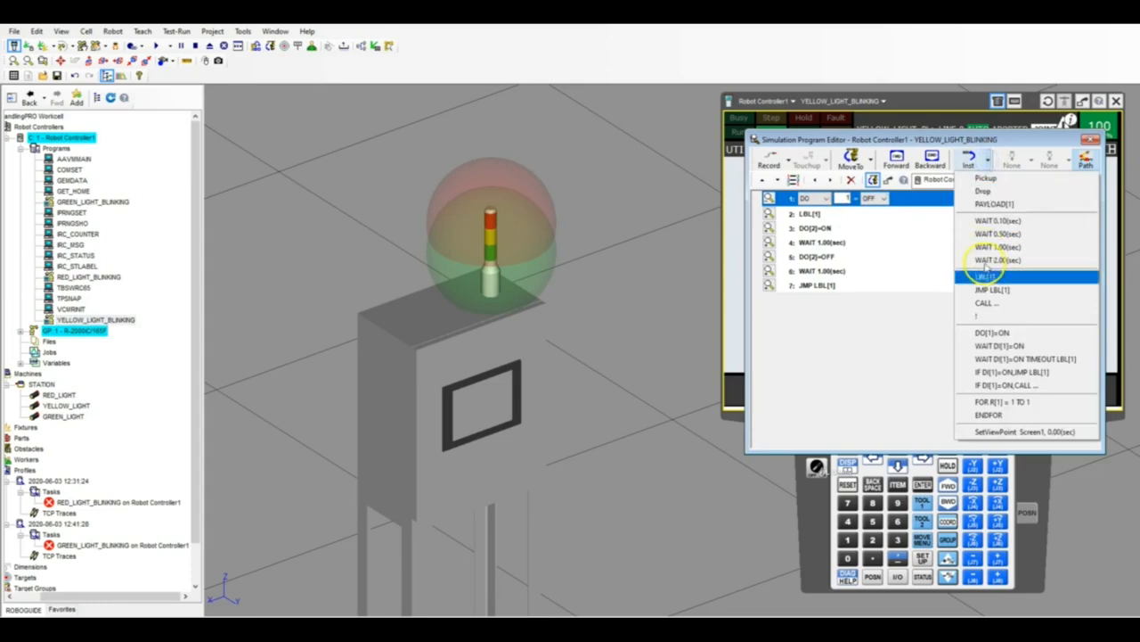
pyautogui.click(991, 332)
pyautogui.click(884, 212)
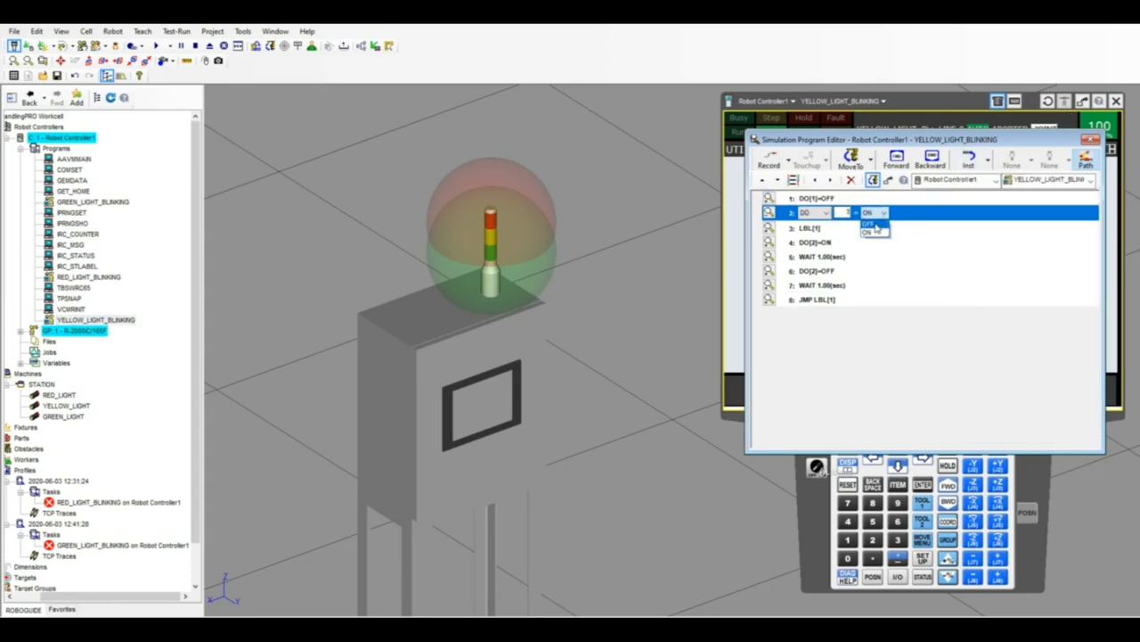
pyautogui.click(874, 224)
# Run YELLOW_LIGHT_BLINKING to check the yellow light, abort the simulation and close the program.
pyautogui.click(157, 45)
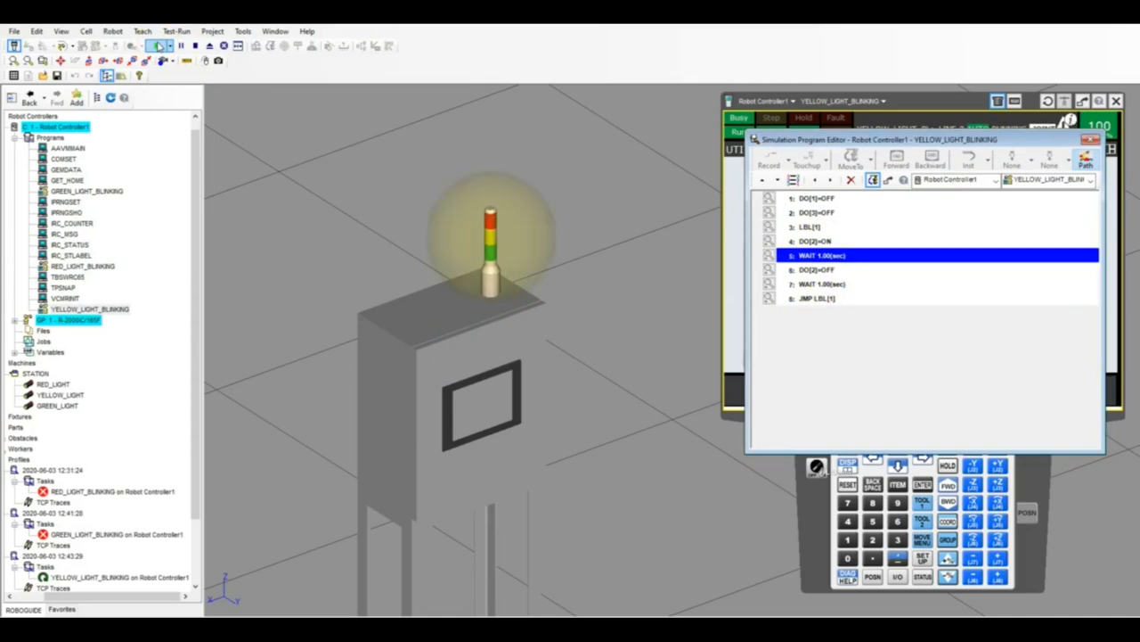
pyautogui.click(196, 45)
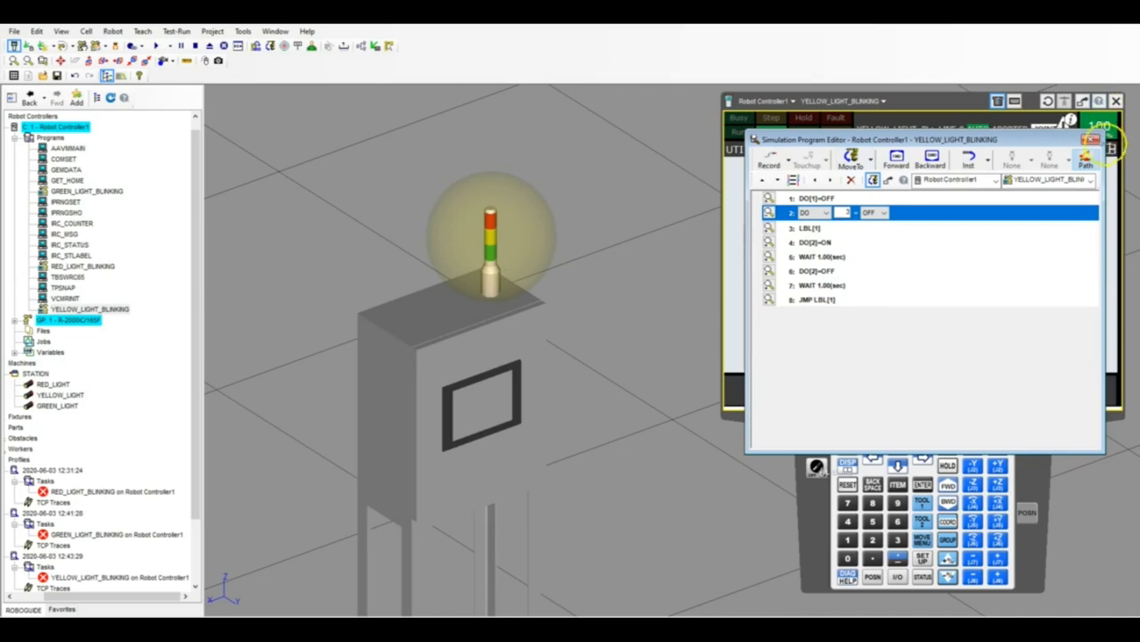
pyautogui.click(1093, 140)
# Open and run RED_LIGHT_BLINKING to check the red light, abort the simulation and close the program.
pyautogui.click(86, 265)
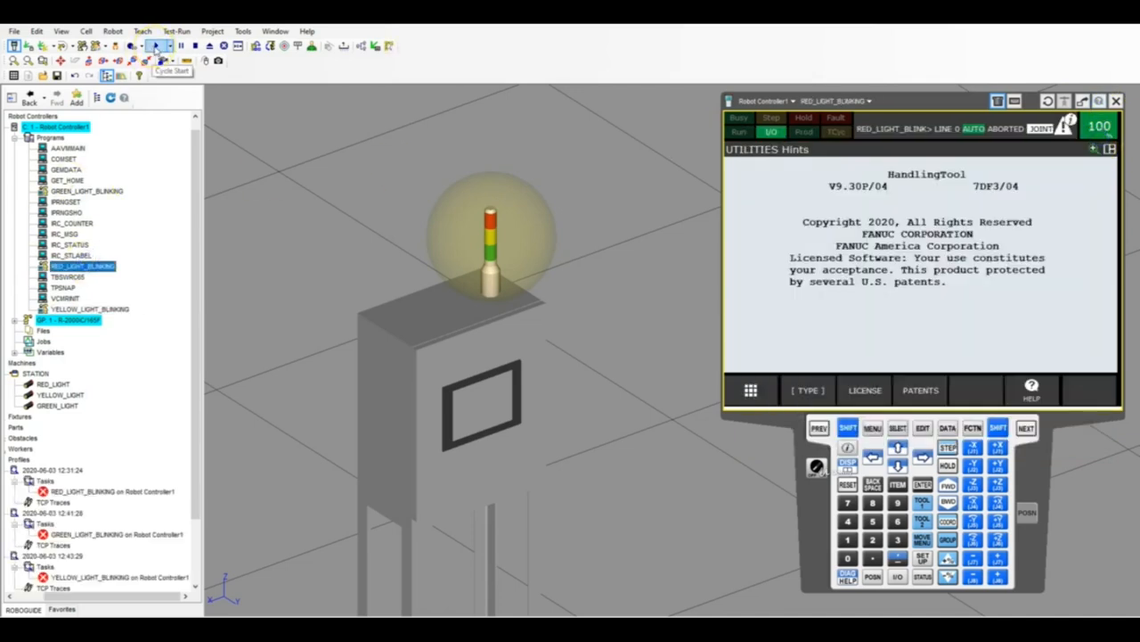
pyautogui.click(100, 271)
pyautogui.doubleClick(101, 271)
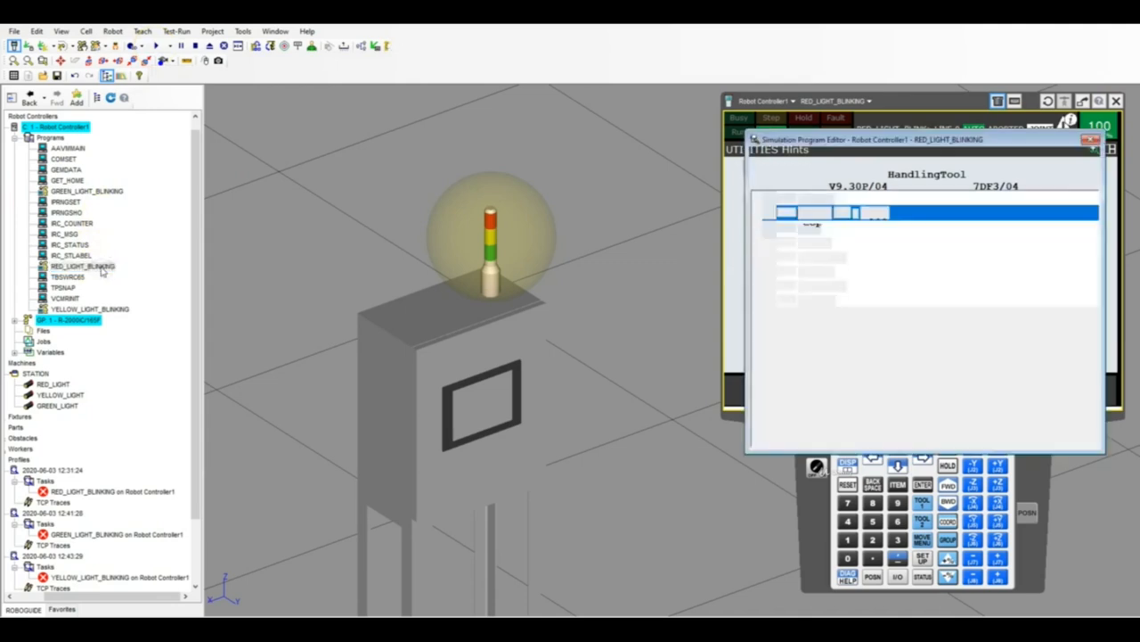
pyautogui.click(158, 46)
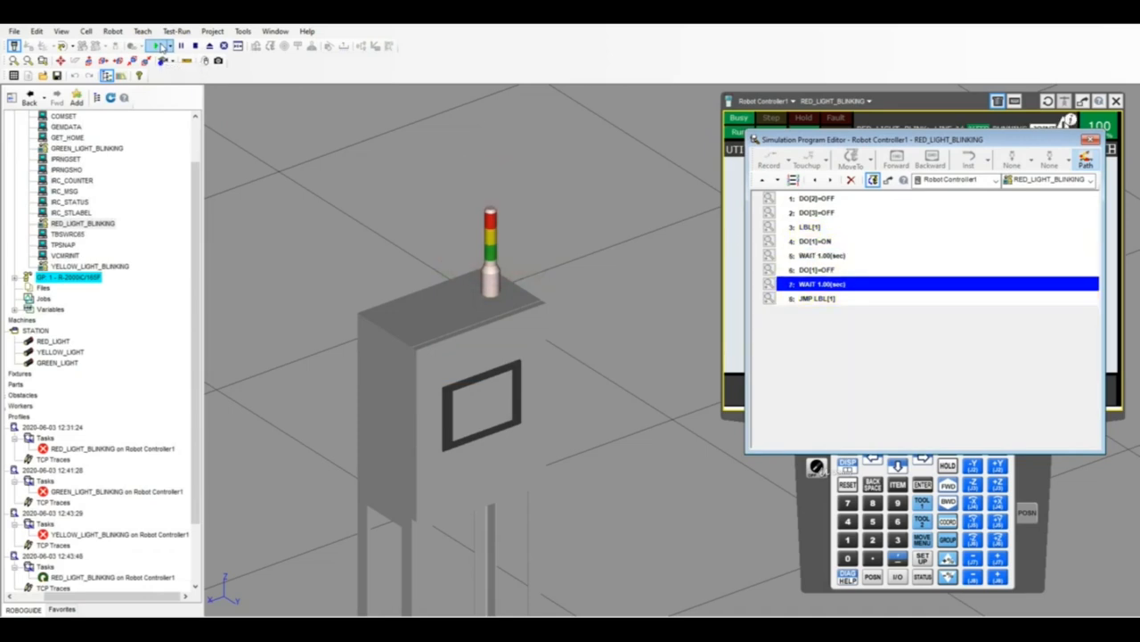
pyautogui.click(181, 45)
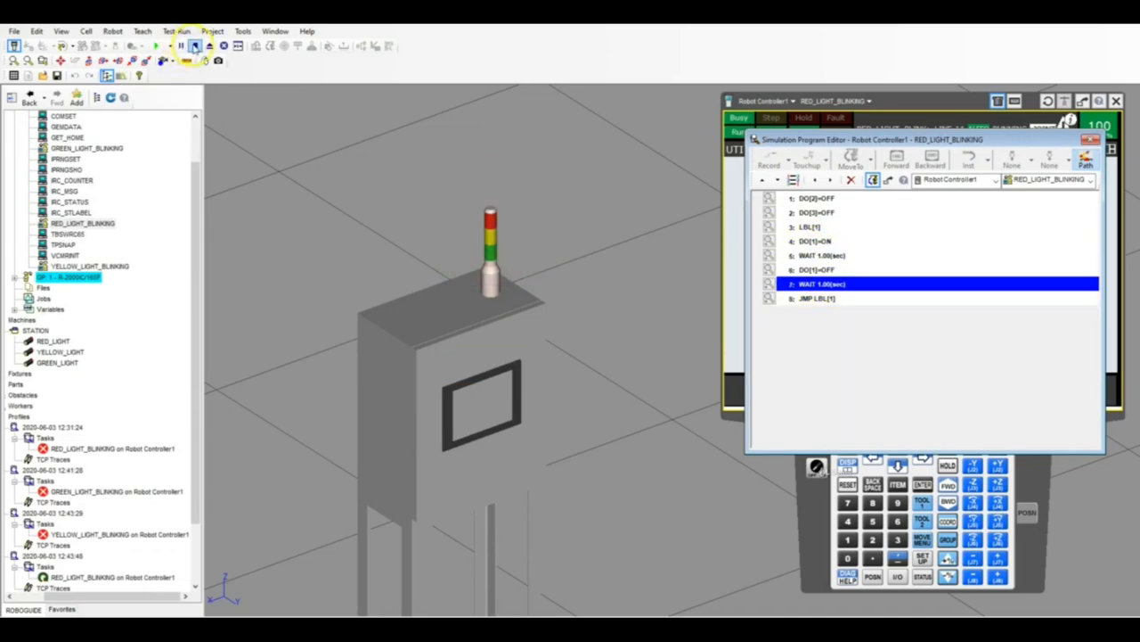
pyautogui.click(194, 45)
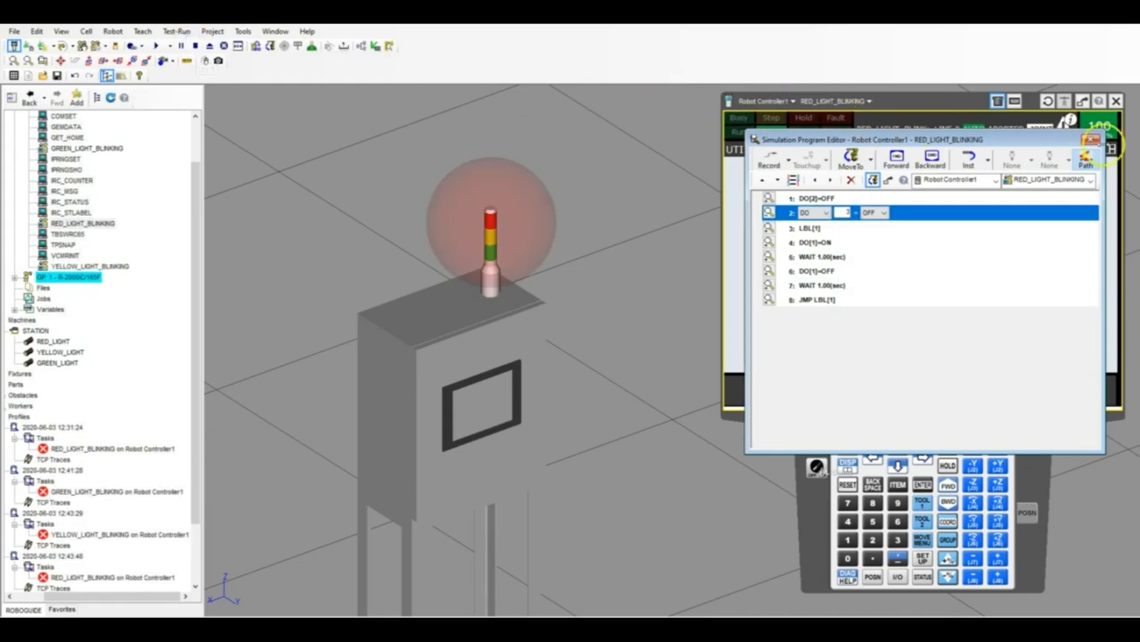
pyautogui.click(1091, 140)
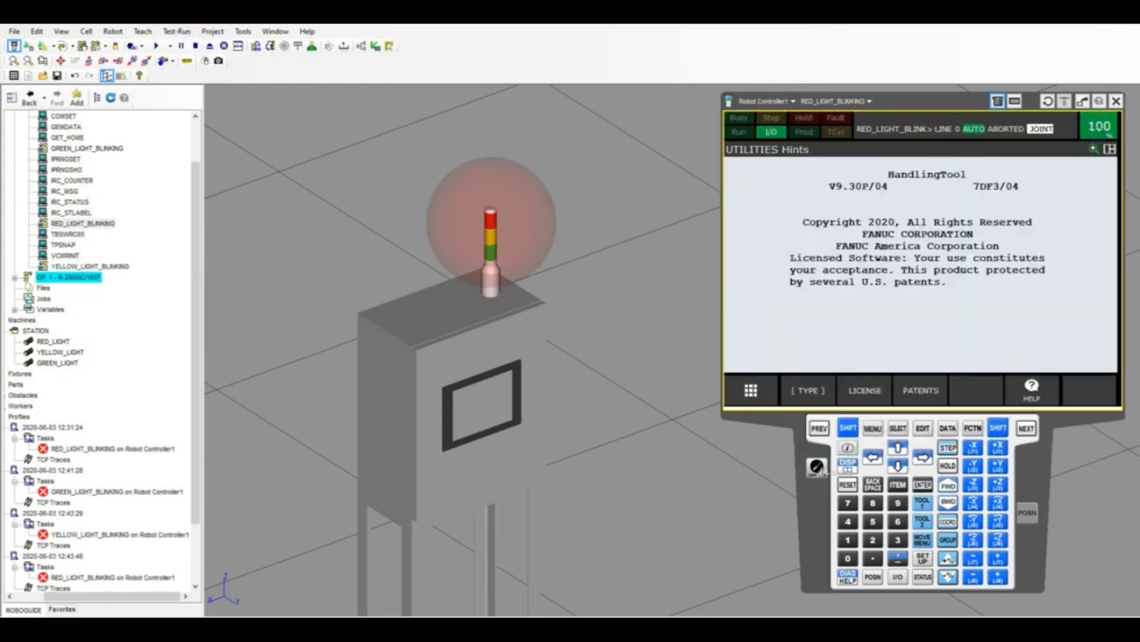
# Open GREEN_LIGHT_BLINKING and run it to check the green light.
pyautogui.click(104, 148)
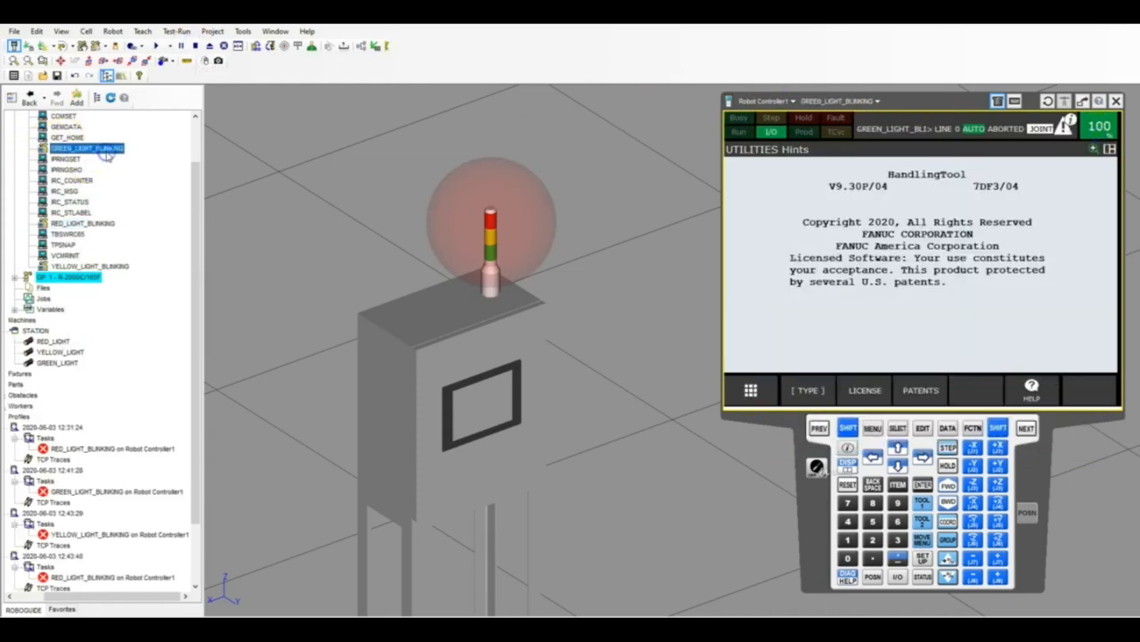
pyautogui.doubleClick(105, 149)
pyautogui.click(159, 46)
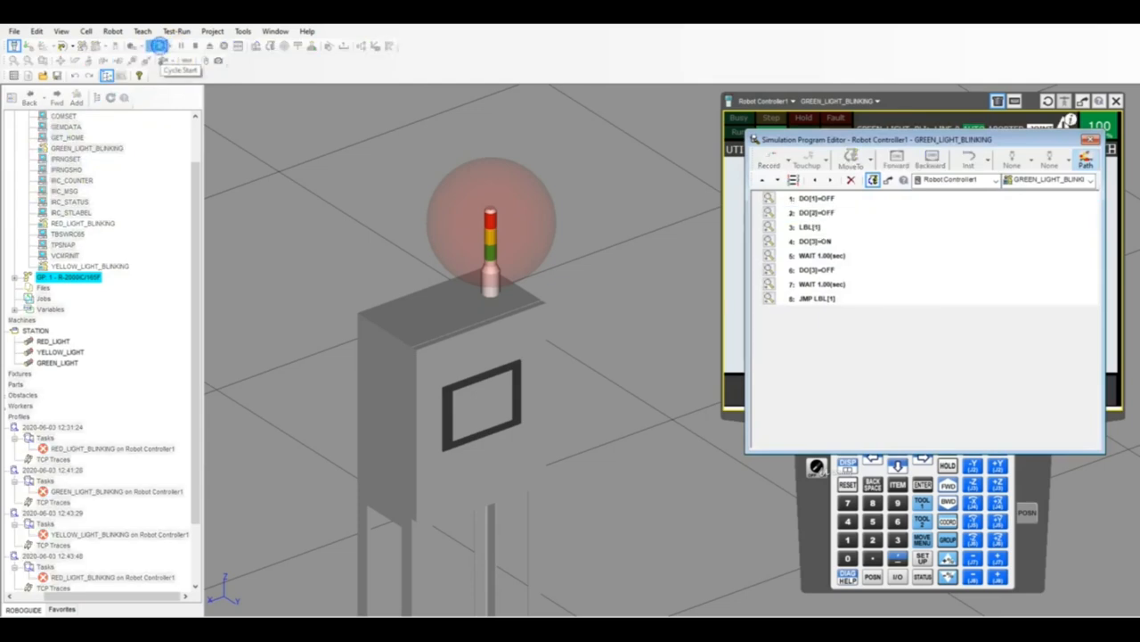